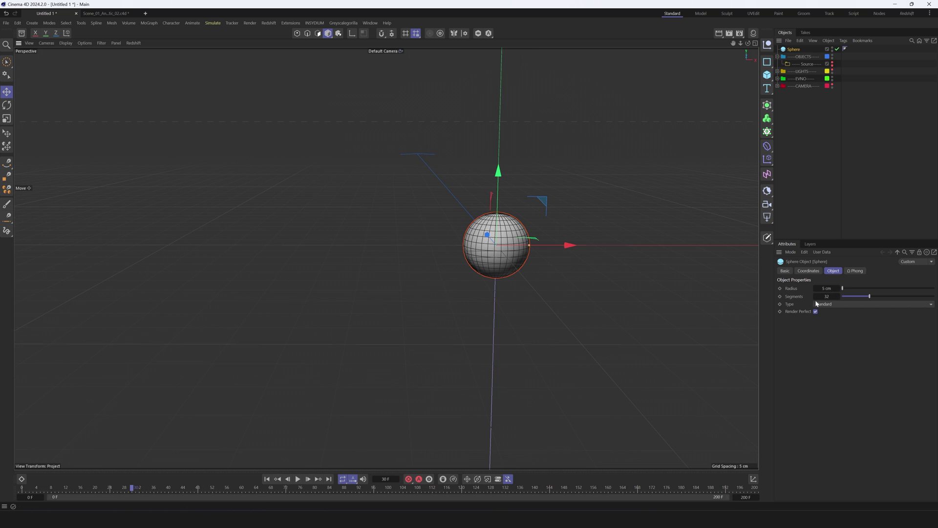
Step: Set the sphere's segments to 16 and its type to Hexahedron, and inspect the new topology from several angles
double_click(826, 296)
type("16")
key("Return")
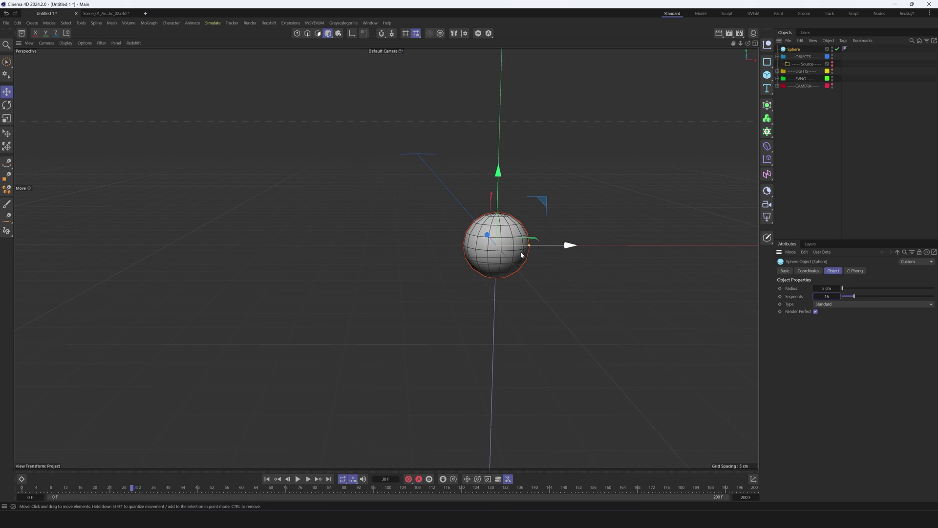
left_click(829, 305)
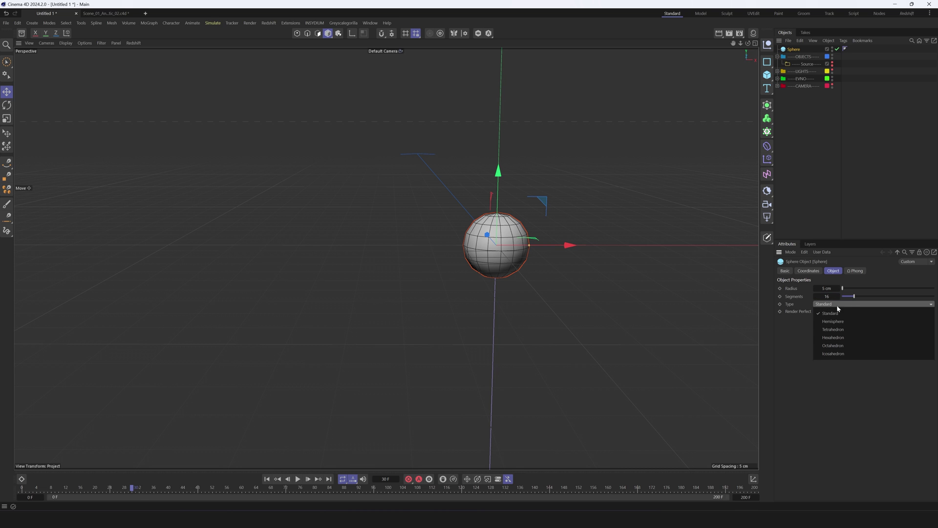
left_click(832, 338)
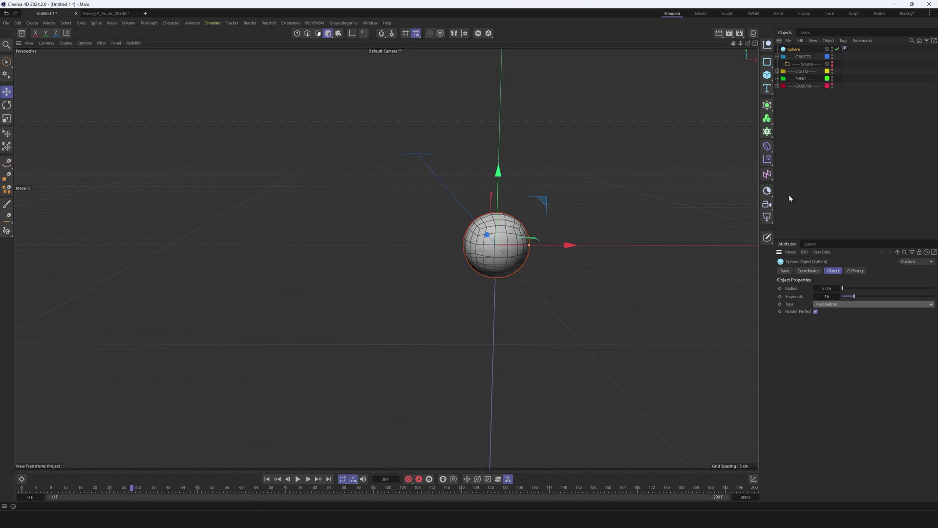
left_click_drag(505, 253, 401, 199, "alt")
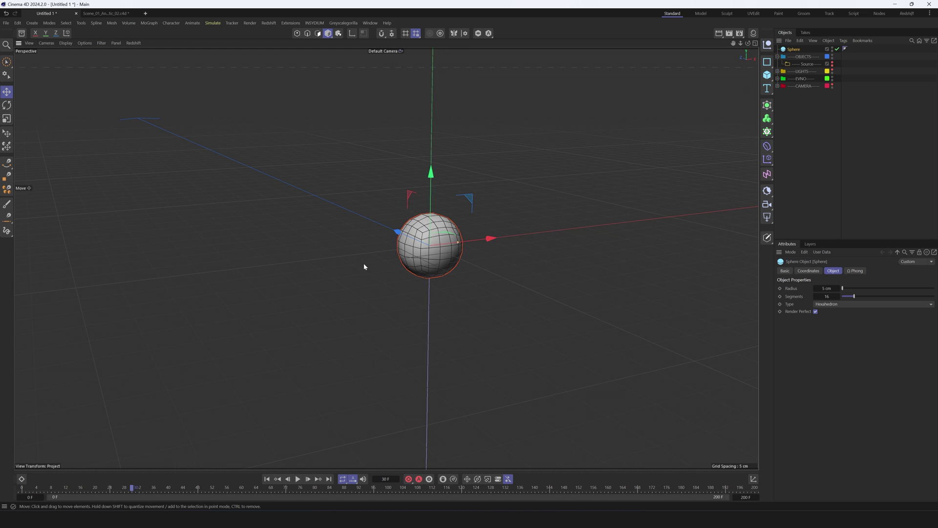
left_click_drag(442, 257, 472, 261, "alt")
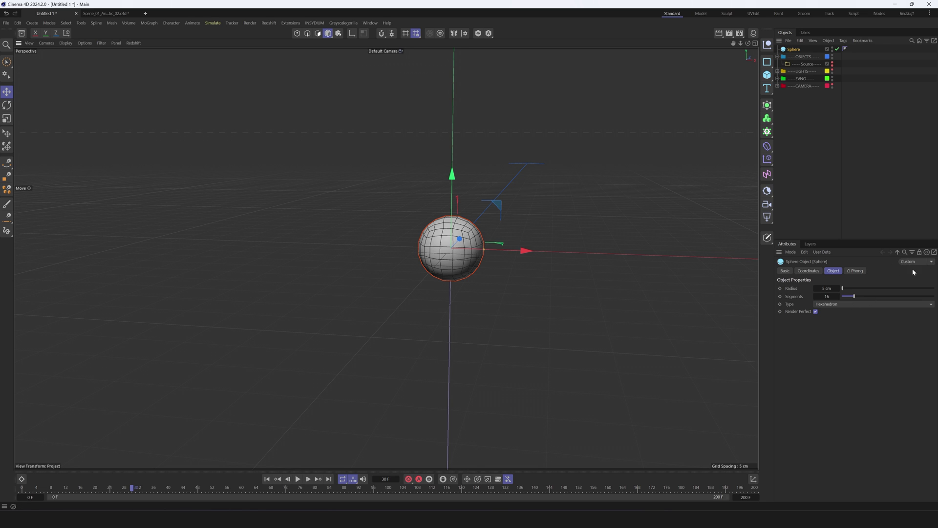
Step: Save the sphere's settings as a preset named Sphere_Small_Hex and close the asset browser
left_click(932, 262)
left_click(916, 290)
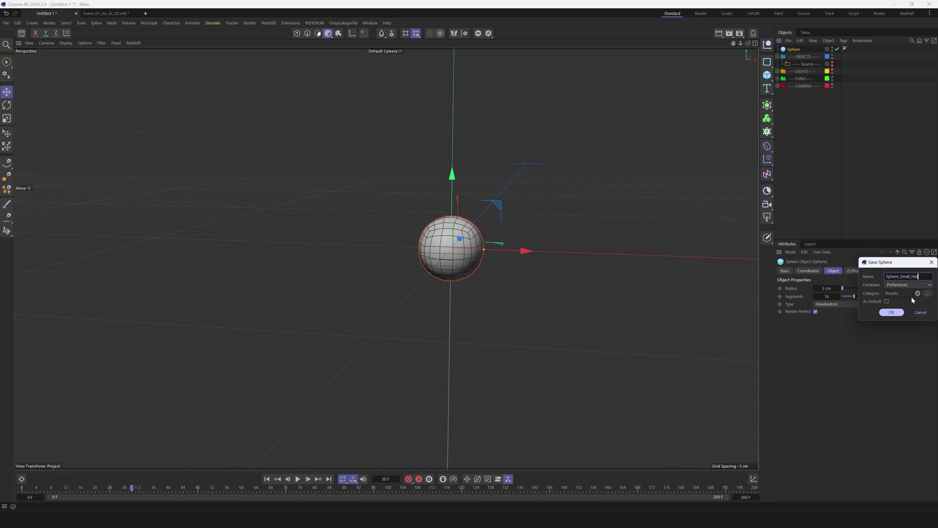
left_click(891, 312)
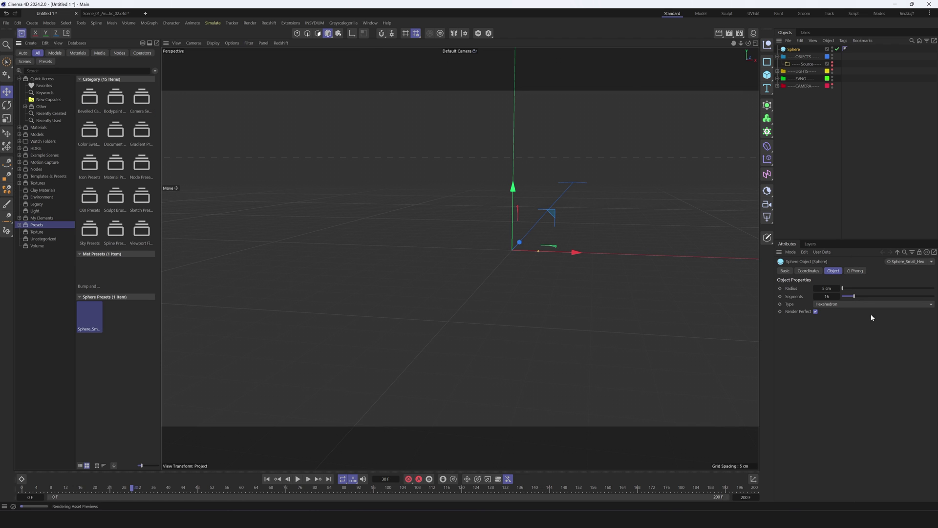
left_click(21, 33)
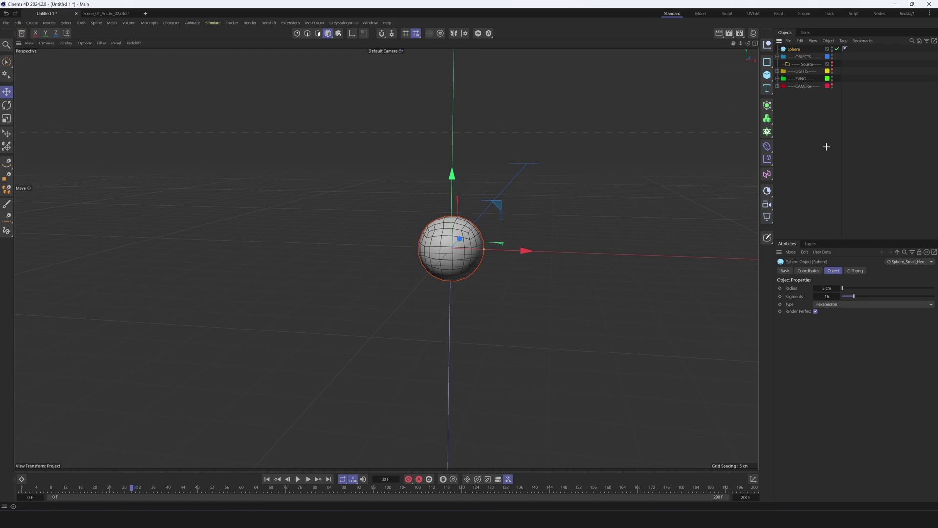
Step: Add a second sphere and apply the Sphere_Small_Hex preset to it
left_click(826, 147)
left_click(767, 74)
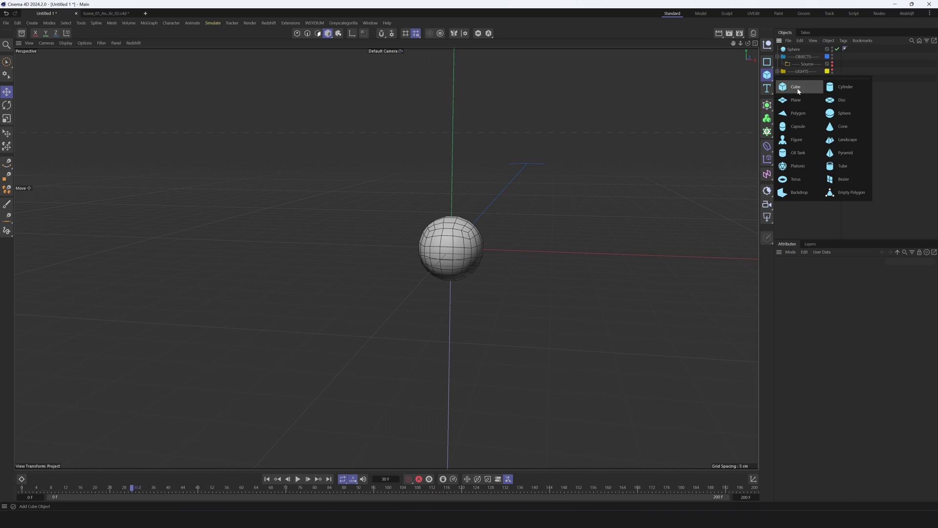
left_click(834, 113)
left_click(904, 261)
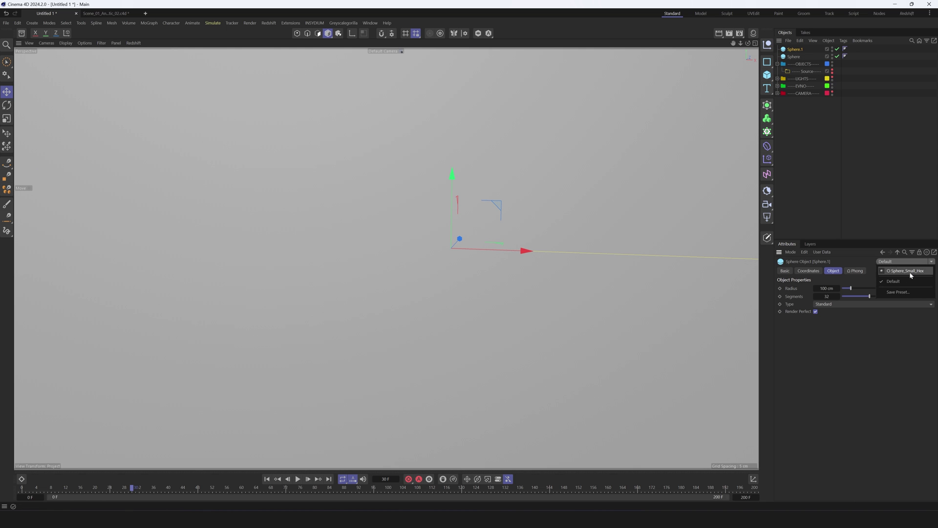
left_click(909, 271)
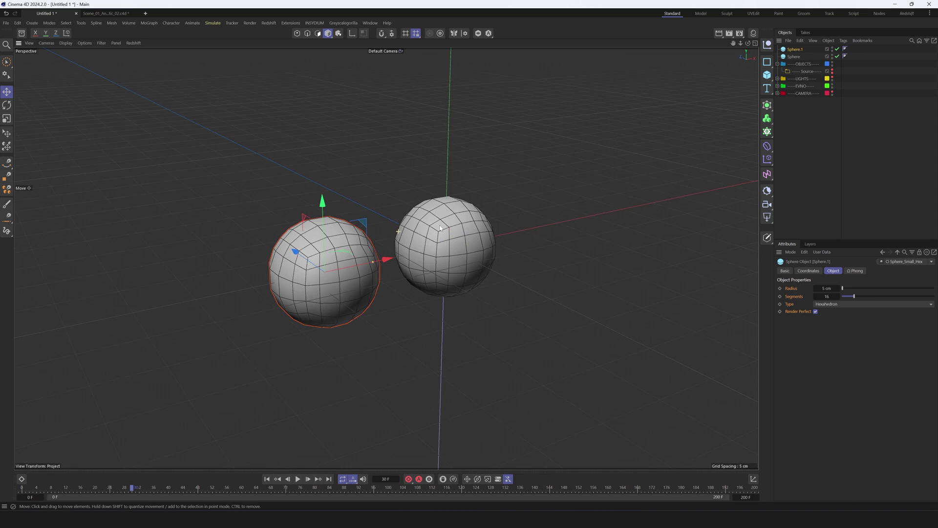
scroll(398, 231, "down", 3)
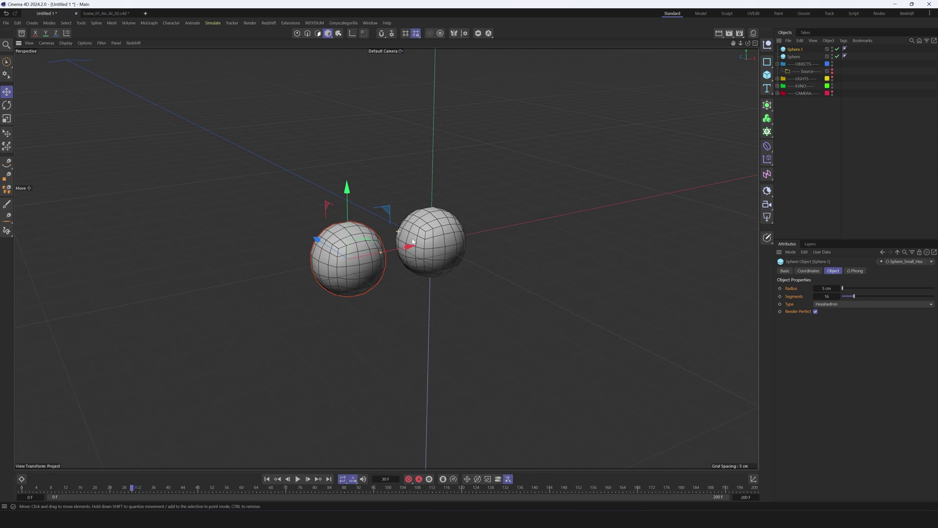
left_click_drag(413, 242, 416, 240)
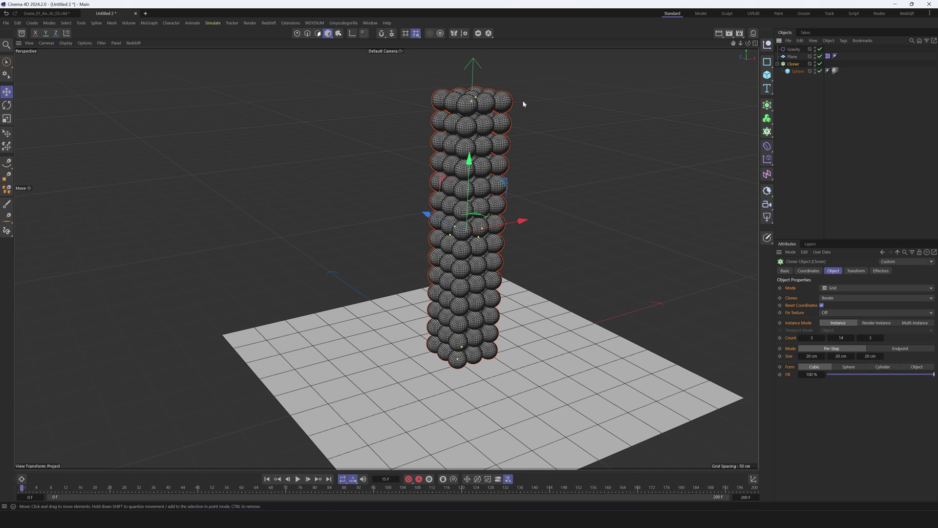
Step: Add a Cloth simulation tag to the sphere inside the Cloner and play the simulation
left_click(796, 72)
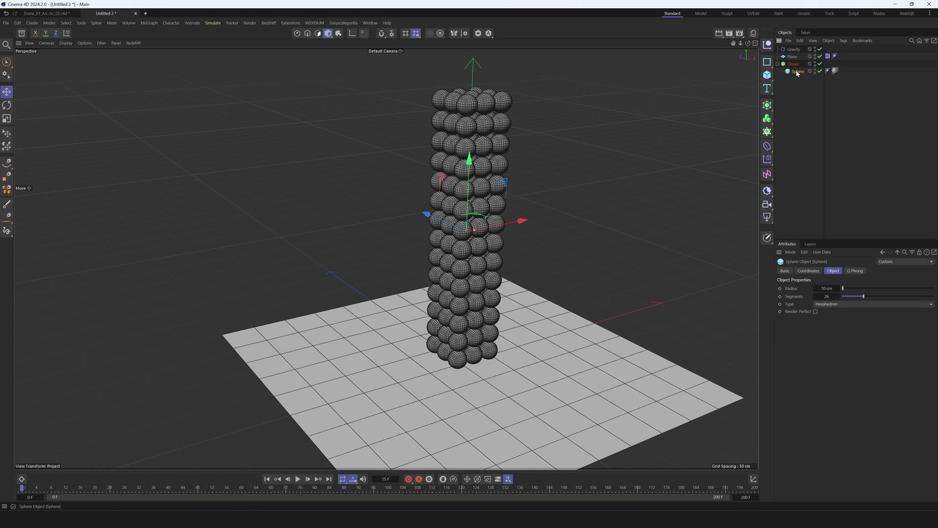
right_click(793, 74)
left_click(831, 192)
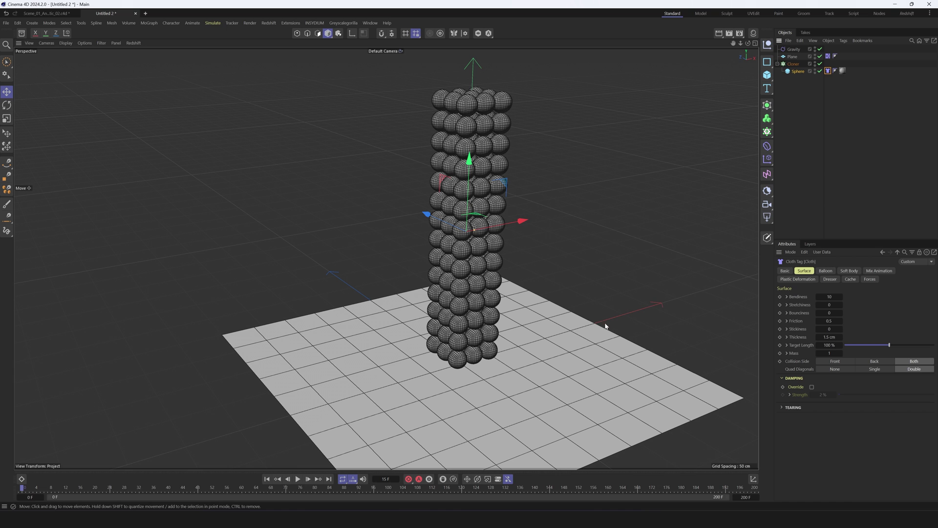
left_click(297, 479)
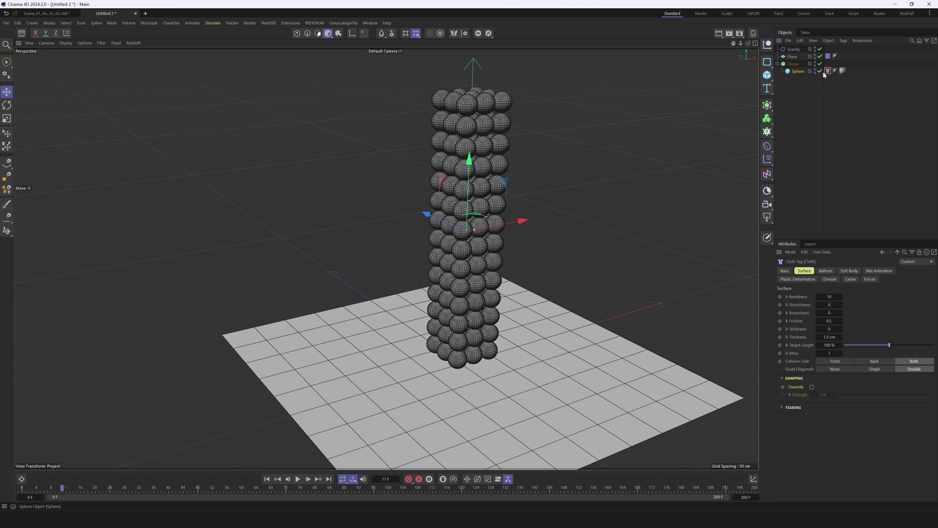
Step: Make the Cloner editable and expand it to list the individual spheres
left_click(793, 64)
key("c")
left_click(777, 64)
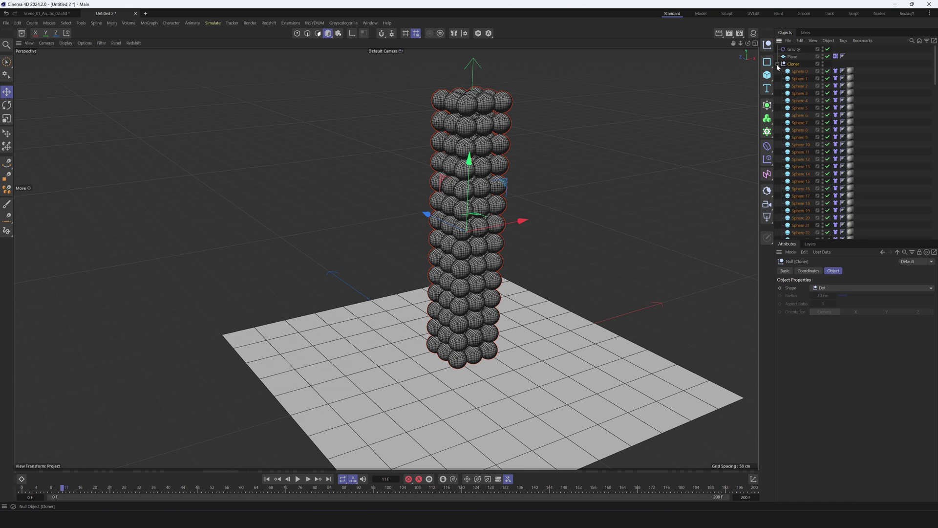
Step: Select the Cloth tags of all spheres in the converted Cloner and enable Balloon for them
scroll(791, 91, "down", 20)
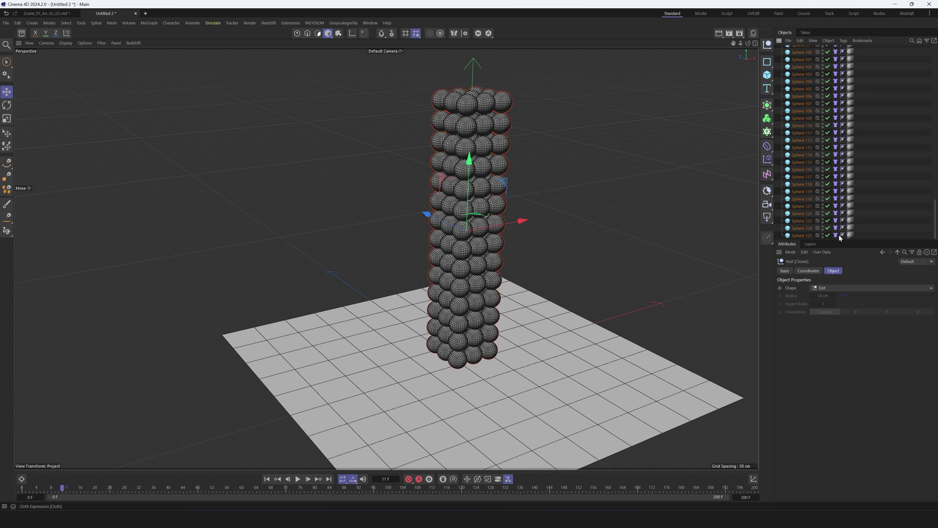
scroll(830, 147, "up", 4)
scroll(831, 146, "up", 8)
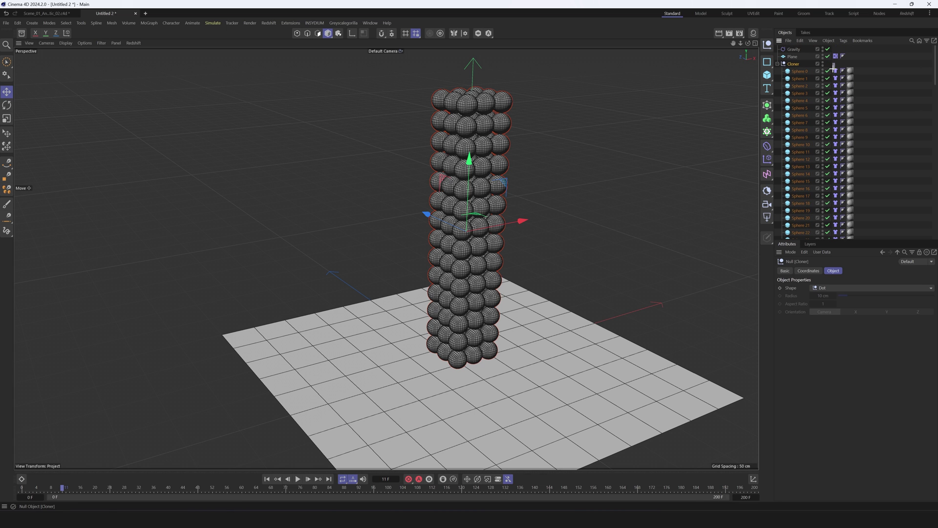
scroll(837, 196, "down", 4)
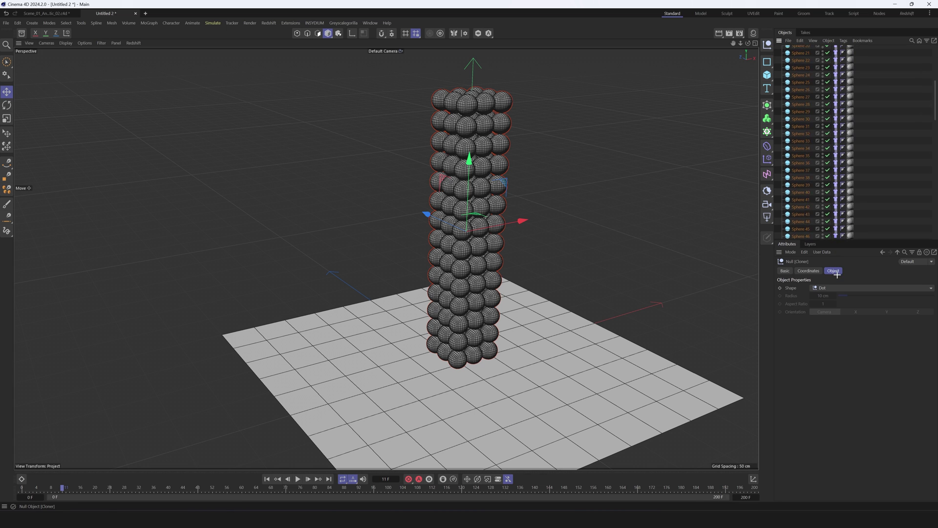
left_click_drag(839, 279, 839, 292)
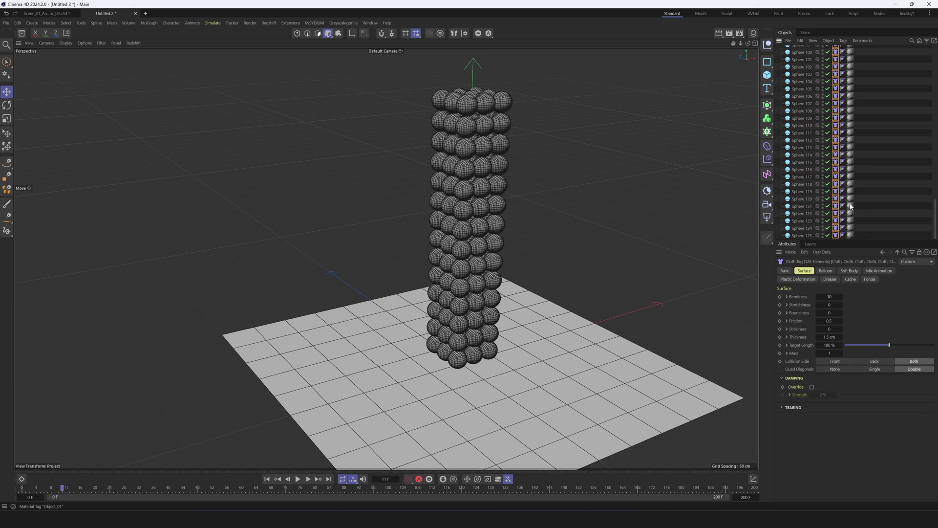
left_click(825, 271)
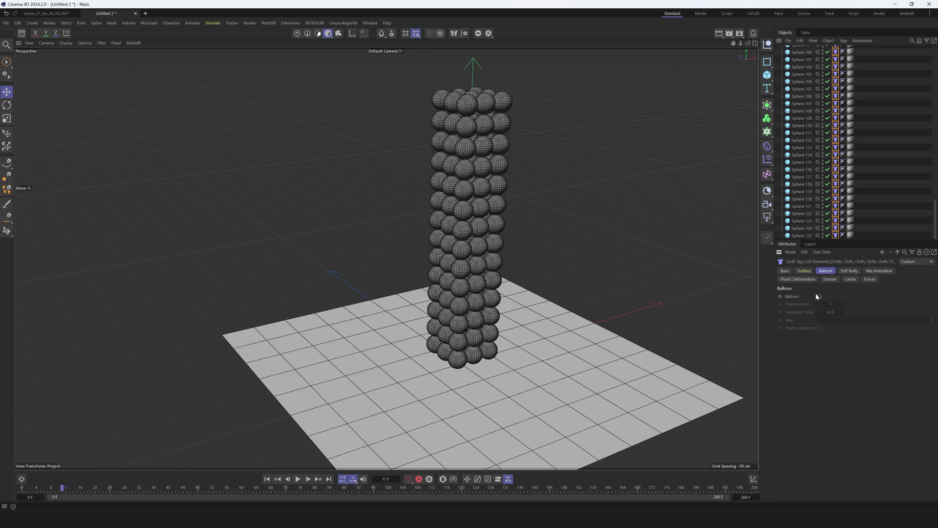
left_click(820, 297)
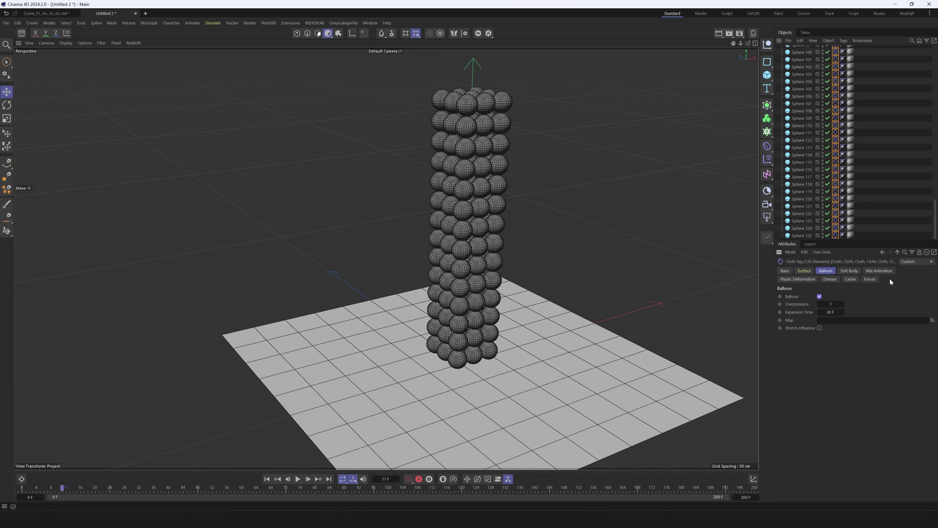
Step: Reselect the Cloth tags of all spheres, store them in a Selection object, and display its list
scroll(851, 109, "up", 10)
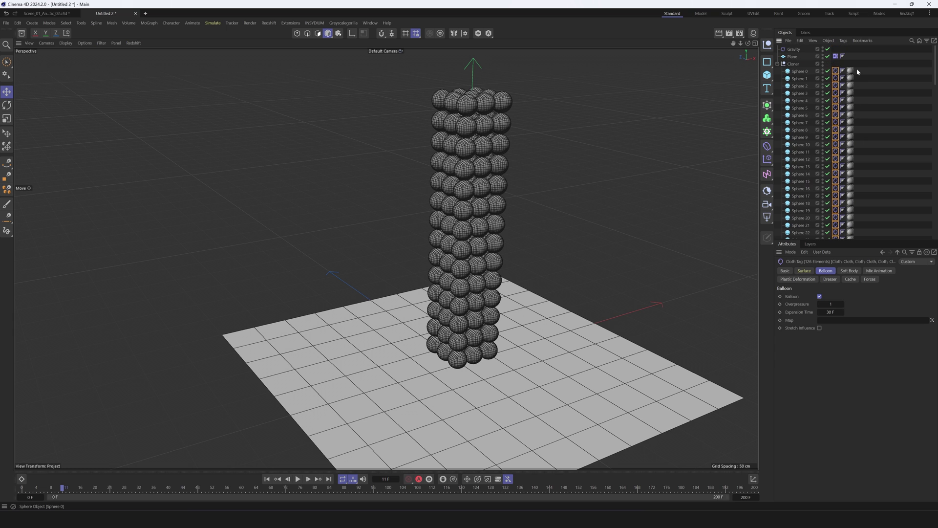
left_click(857, 78)
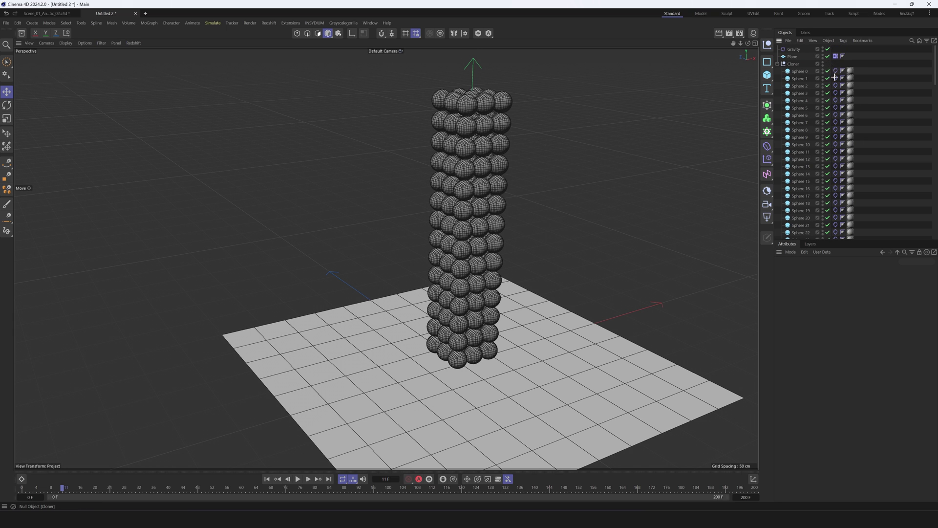
left_click_drag(835, 66, 836, 350)
scroll(879, 159, "up", 10)
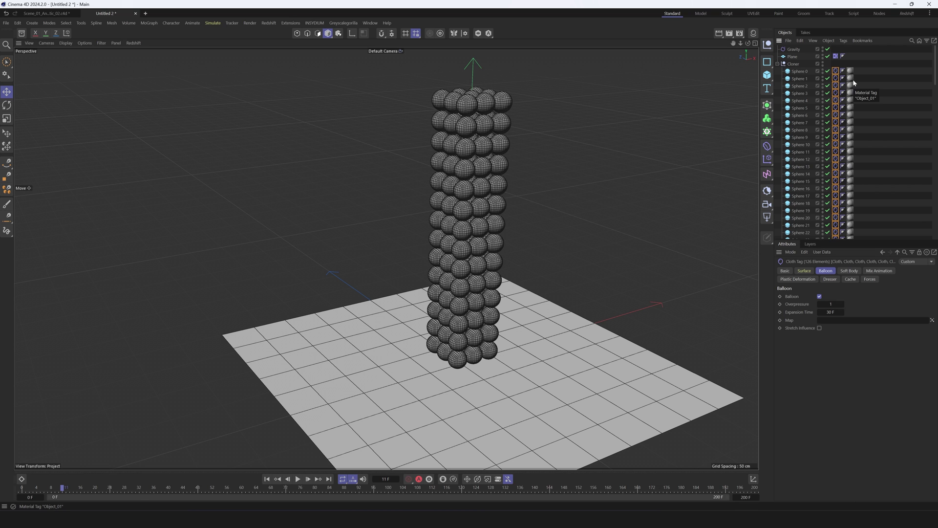
key("shift+c")
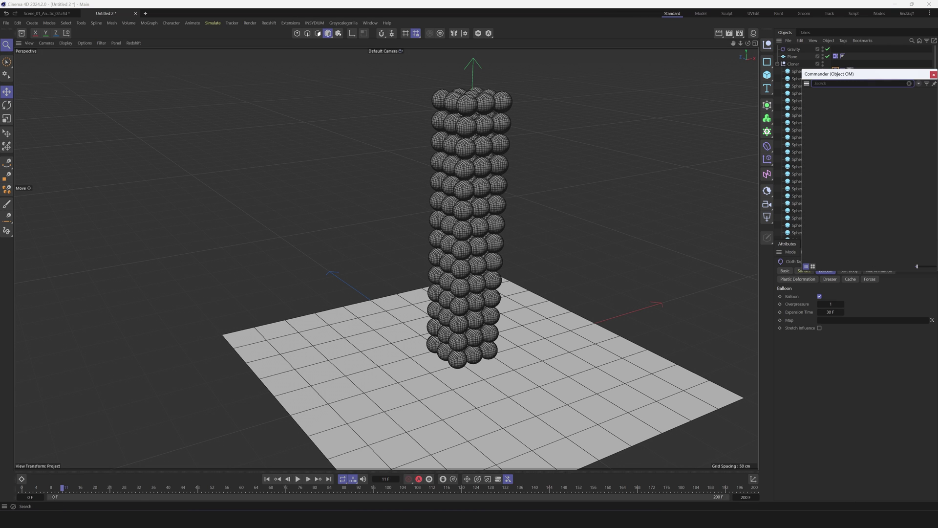
type("select")
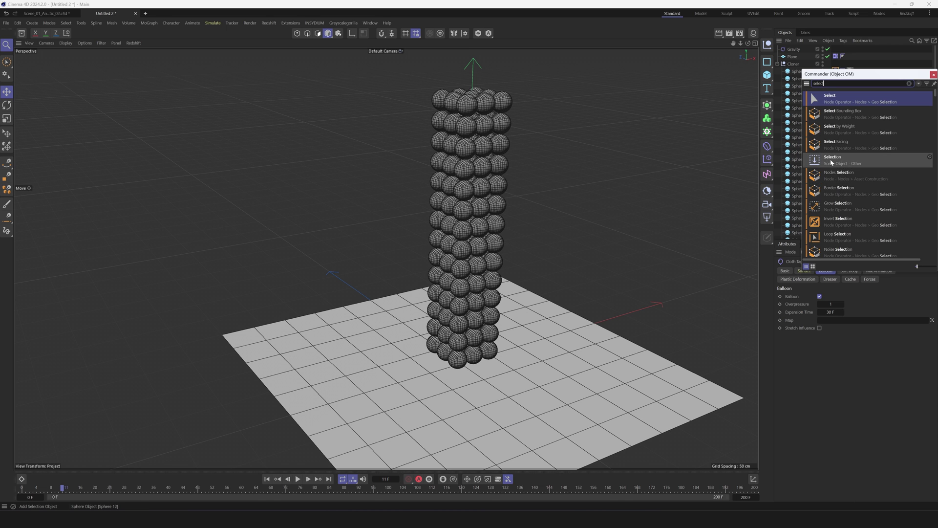
left_click(832, 162)
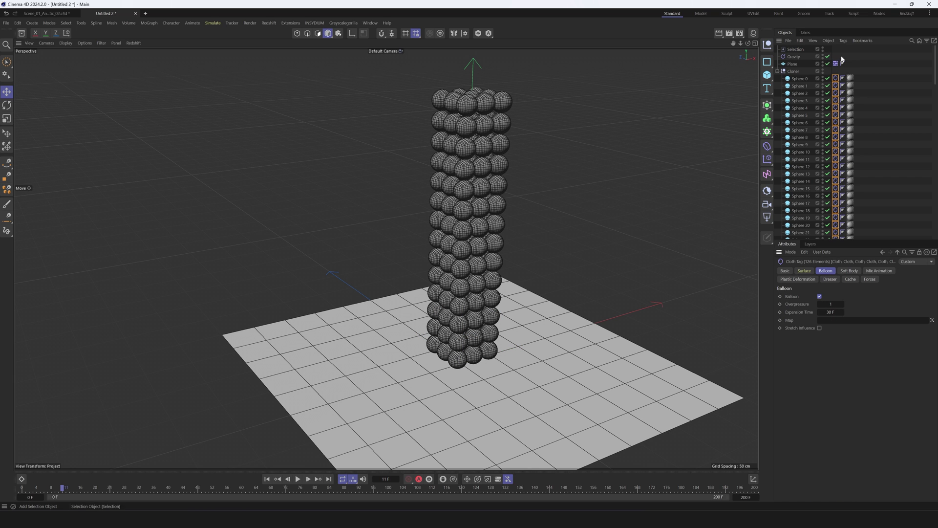
scroll(839, 92, "down", 10)
scroll(839, 93, "up", 10)
left_click(794, 49)
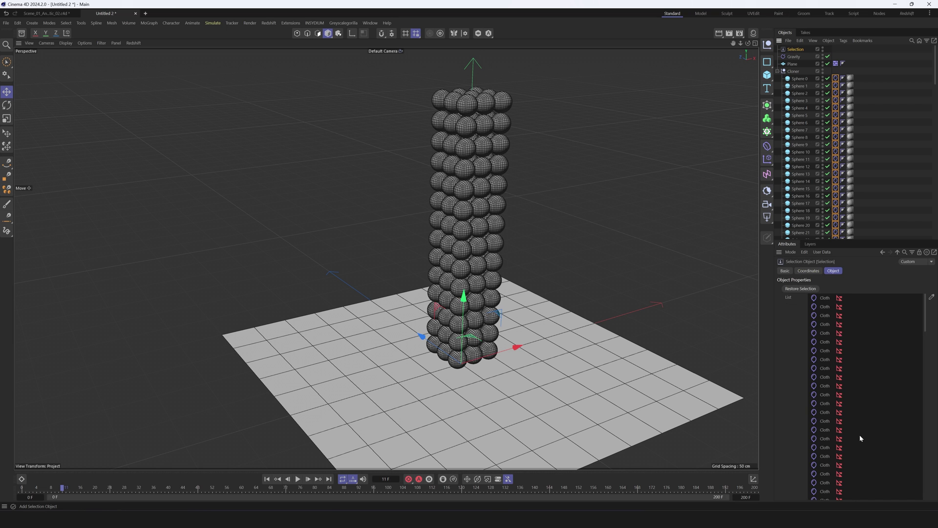
Step: Select only the Cloth tags of spheres 0 to 30 and store them in a second Selection object
left_click(873, 97)
scroll(796, 132, "down", 20)
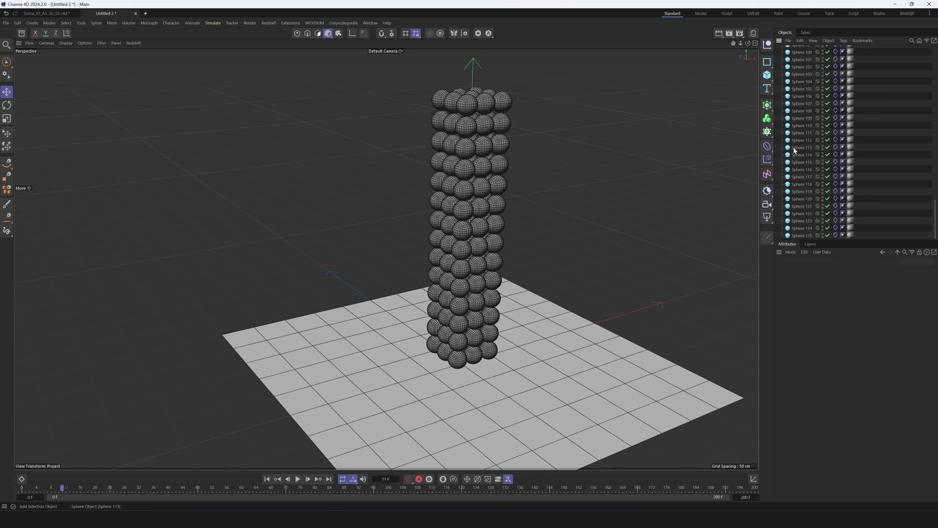
scroll(826, 215, "up", 20)
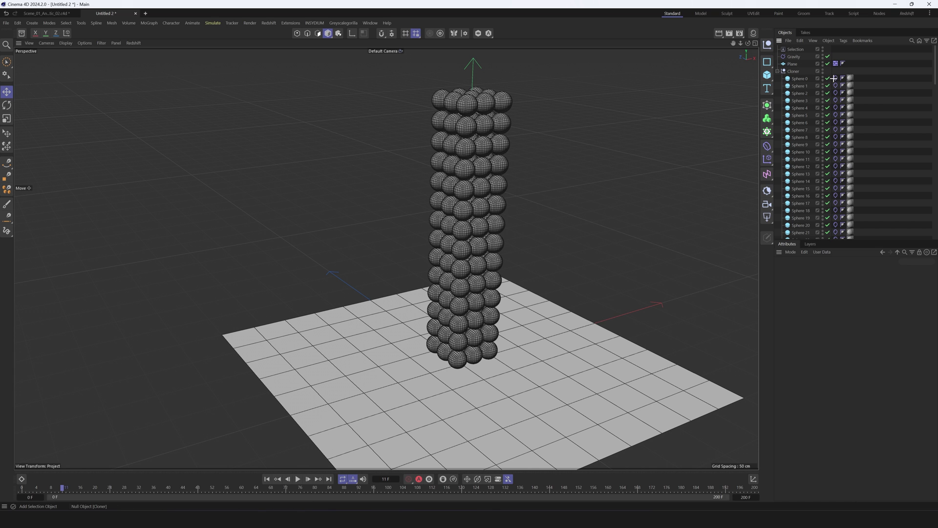
left_click_drag(834, 78, 837, 299)
key("shift+c")
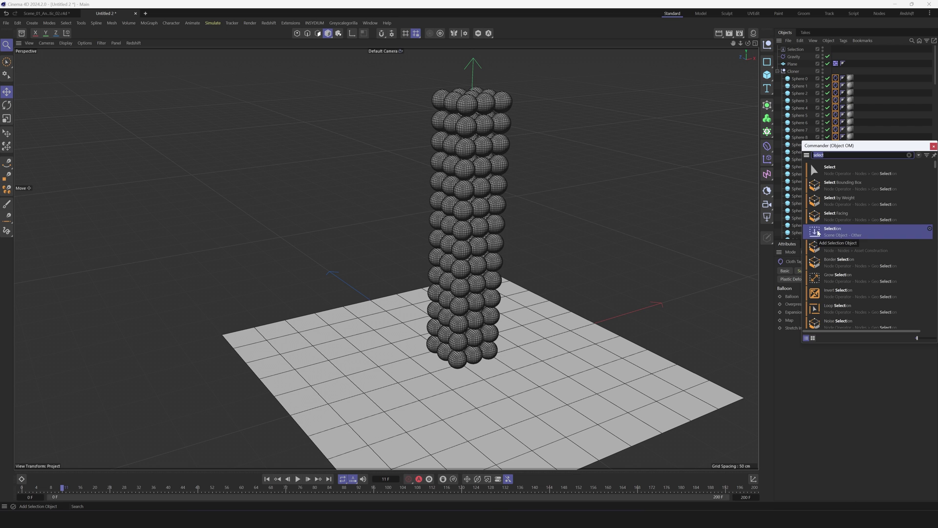
left_click(816, 230)
Step: Rename the second Selection object so that its name ends in _01
double_click(798, 49)
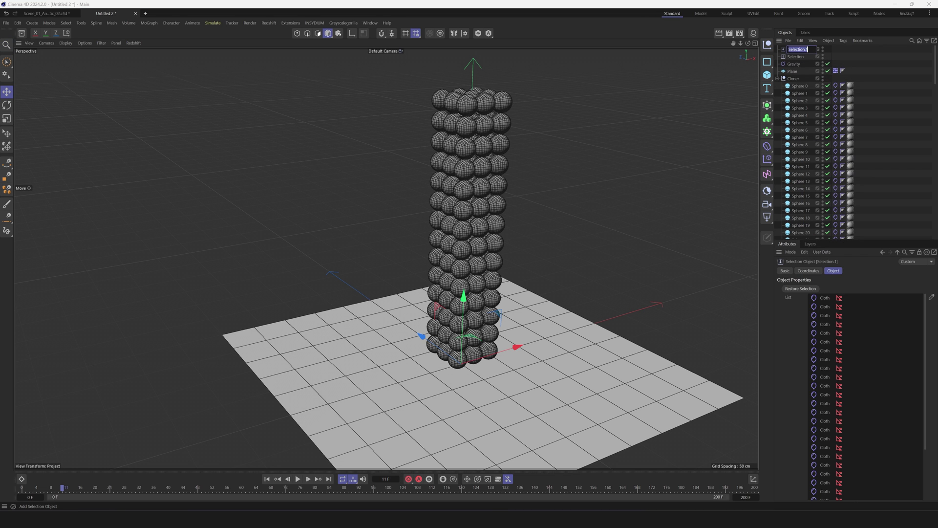
key("BackSpace")
type("_01")
key("Return")
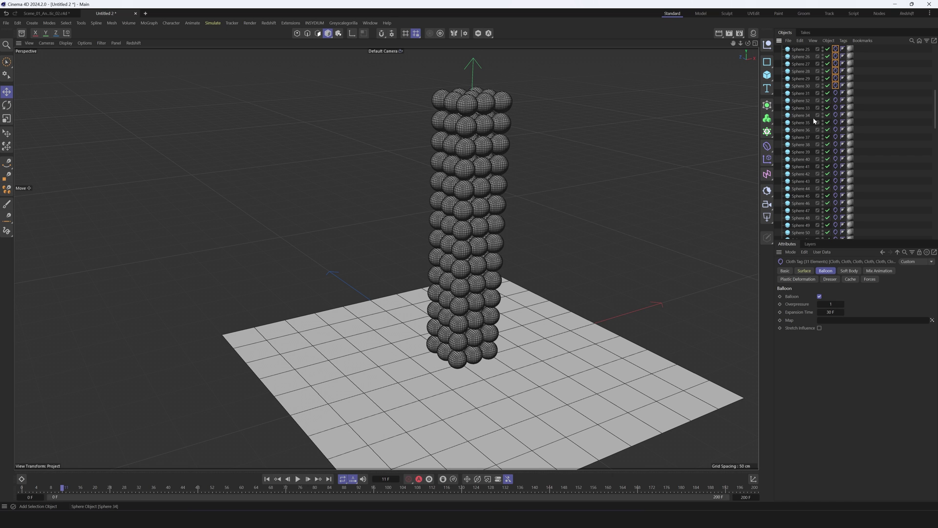
Step: Select the Cloth tags of spheres 32 to 125 and store them in a third Selection object
scroll(813, 121, "up", 4)
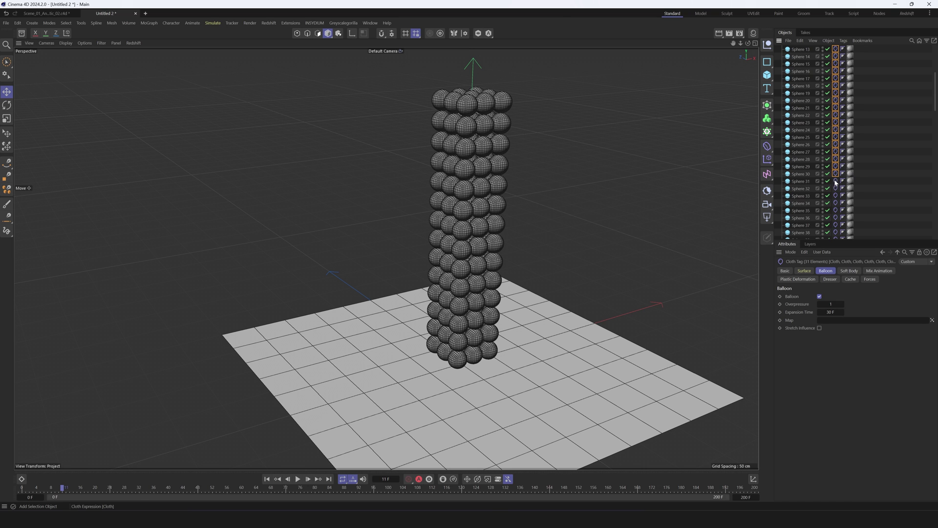
left_click(835, 181)
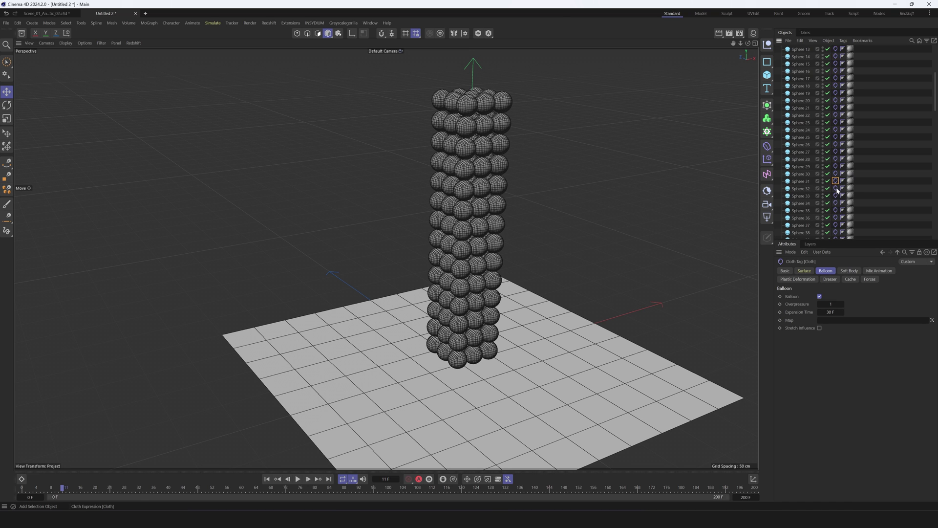
left_click(836, 188, "ctrl")
scroll(832, 208, "down", 20)
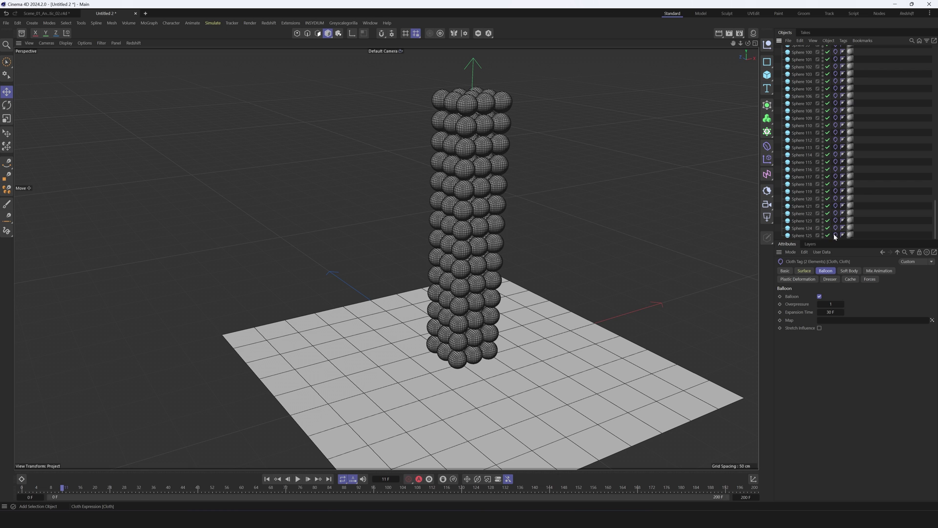
left_click(836, 235, "shift")
scroll(835, 220, "up", 20)
key("shift+c")
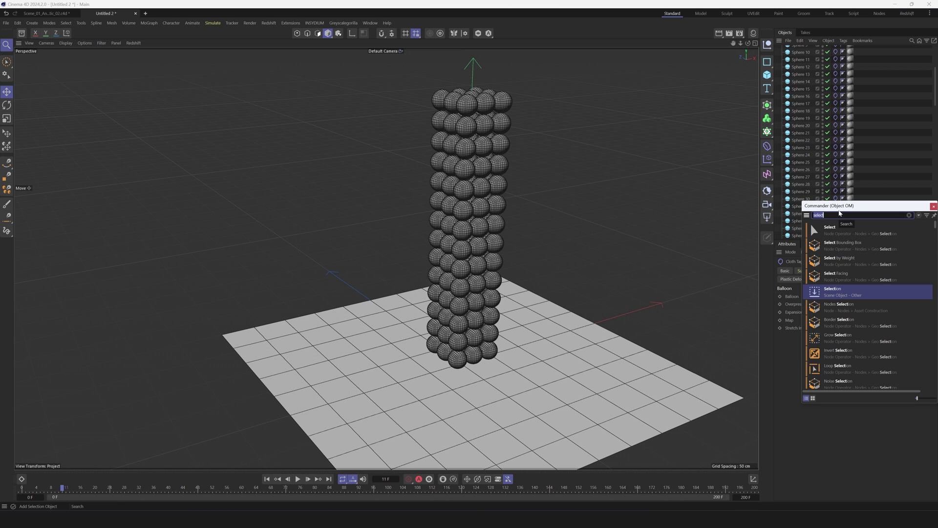
key("Return")
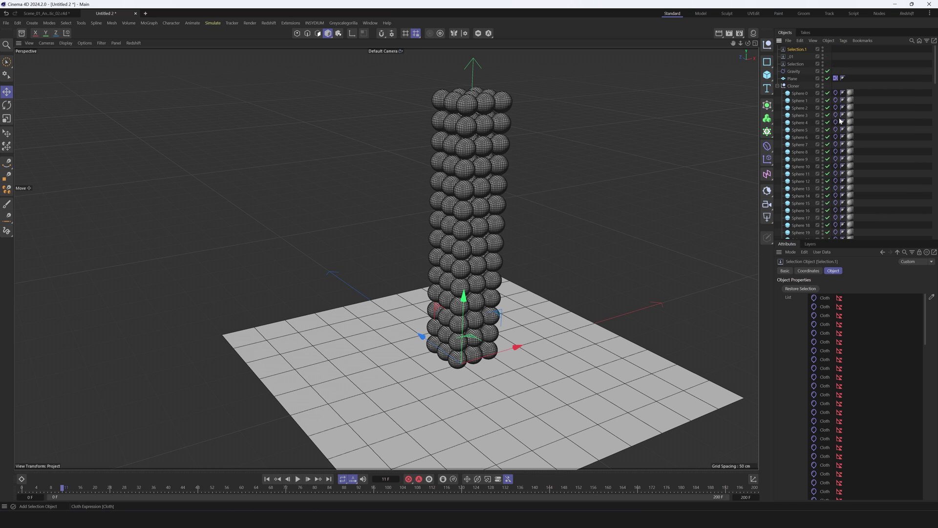
Step: Rename the newest Selection object as _02
double_click(799, 49)
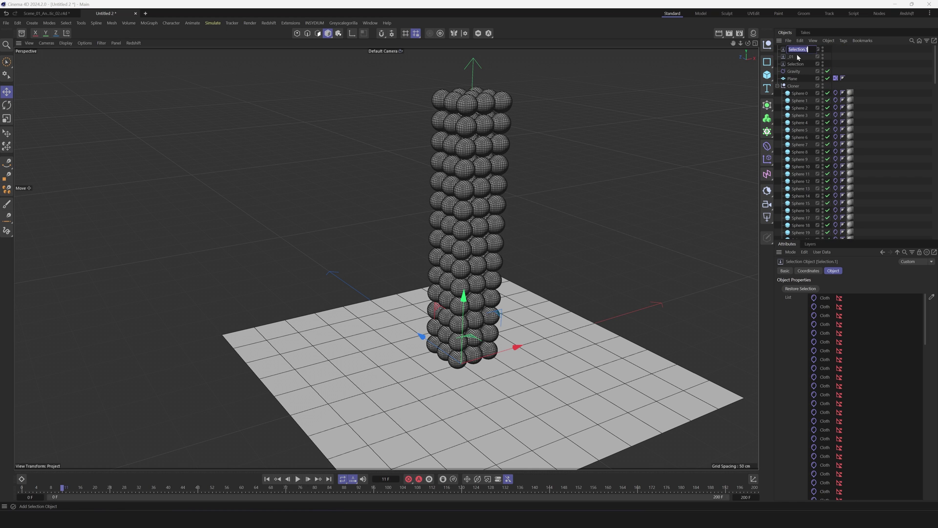
key("BackSpace")
type("_02")
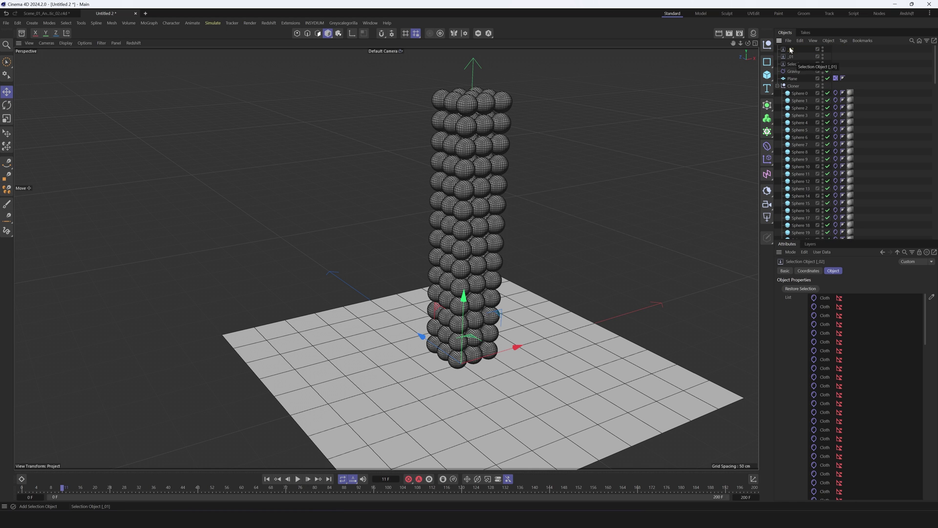
key("Return")
Step: Restore the stored Cloth tag selections by alternating between the _01 and _02 Selection objects
double_click(784, 56)
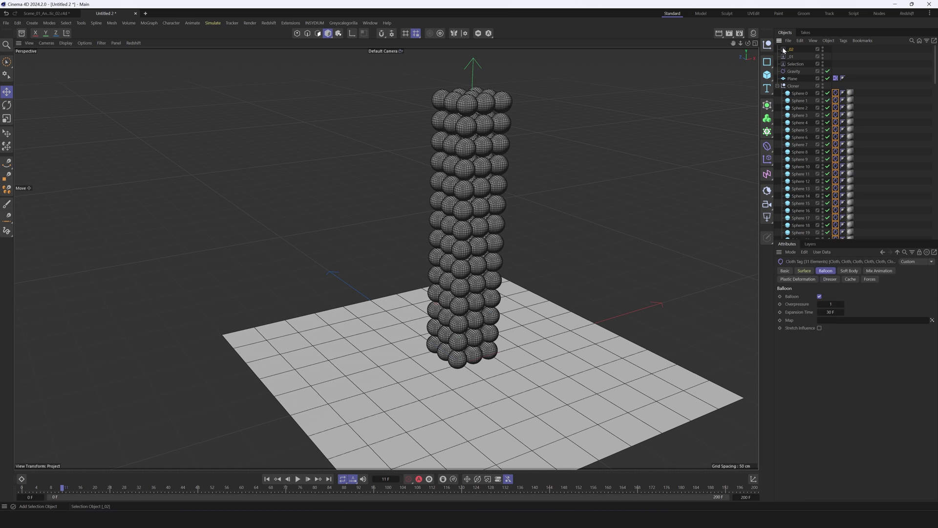
double_click(784, 49)
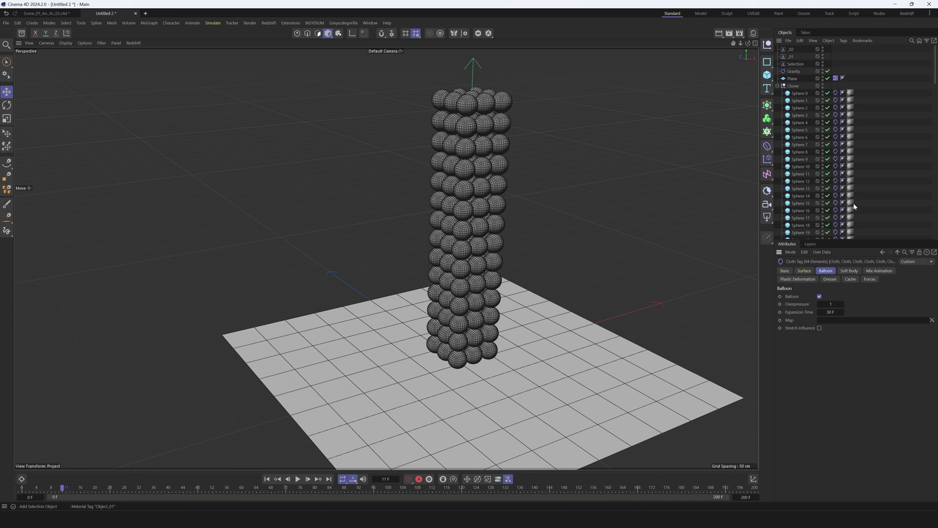
double_click(790, 58)
double_click(784, 49)
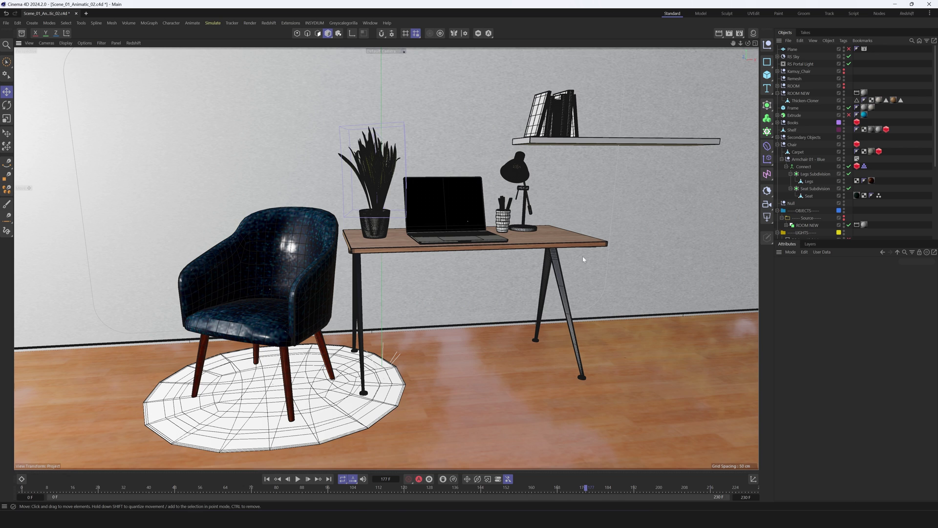
Step: Add a Sphere primitive with a radius of 4 cm to the desk and armchair scene
middle_click_drag(422, 197, 430, 219, "alt")
left_click_drag(441, 220, 443, 220, "alt")
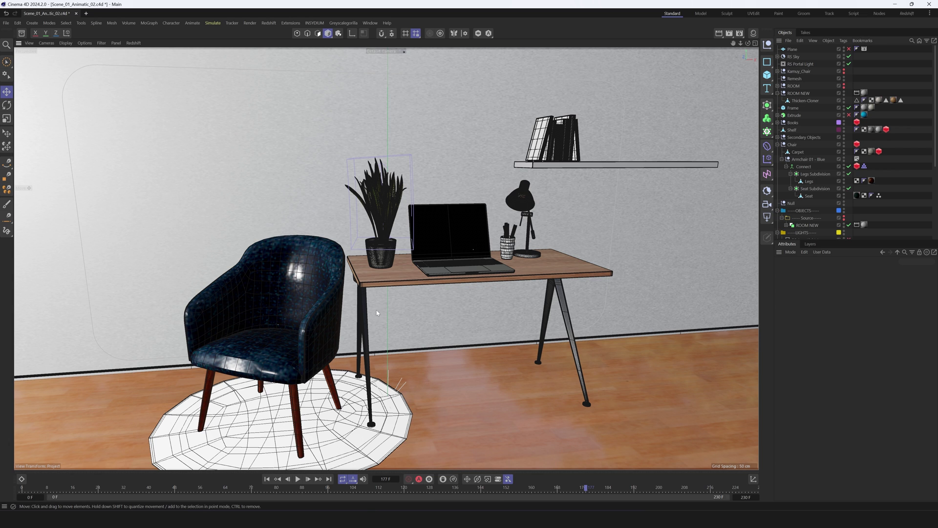
left_click(766, 79)
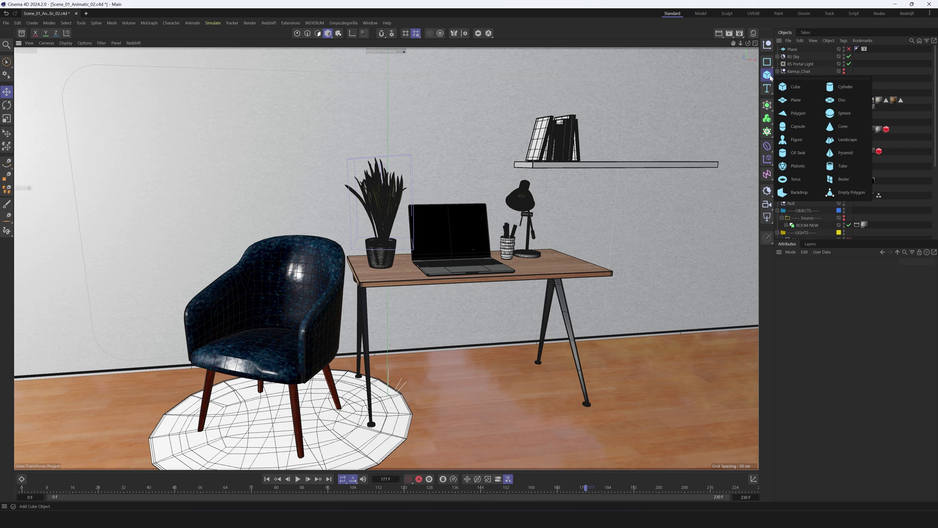
left_click(844, 118)
left_click(826, 289)
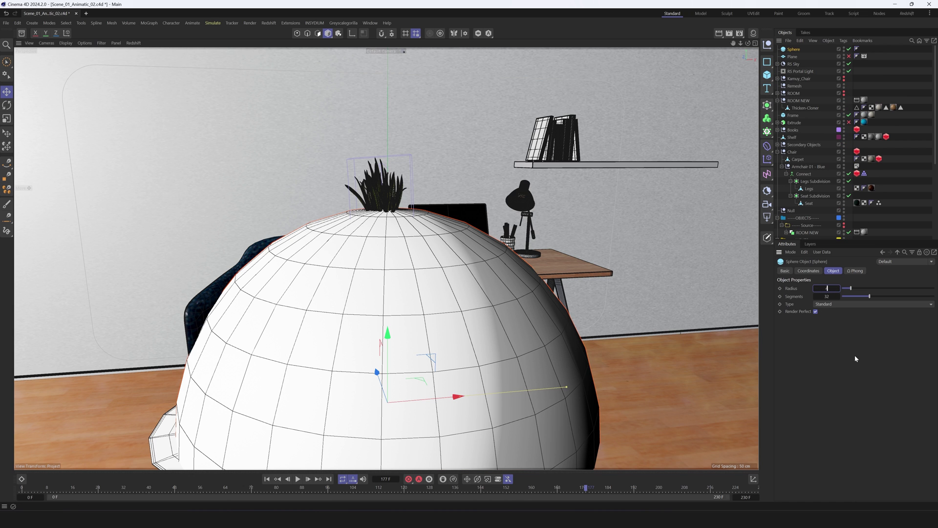
key("Return")
Step: Move the small sphere up onto the desk beside the plant pot and delete it
left_click_drag(386, 337, 398, 201)
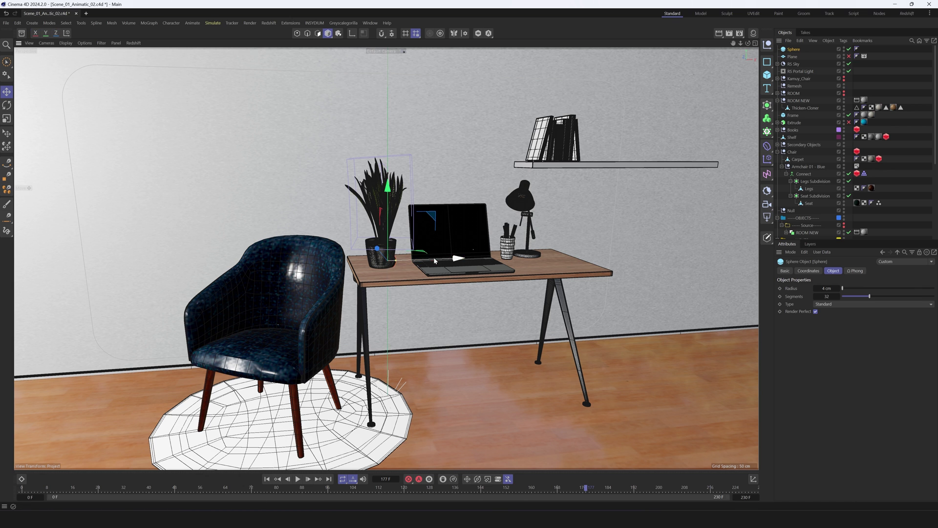
left_click_drag(452, 258, 462, 258)
scroll(394, 266, "up", 3)
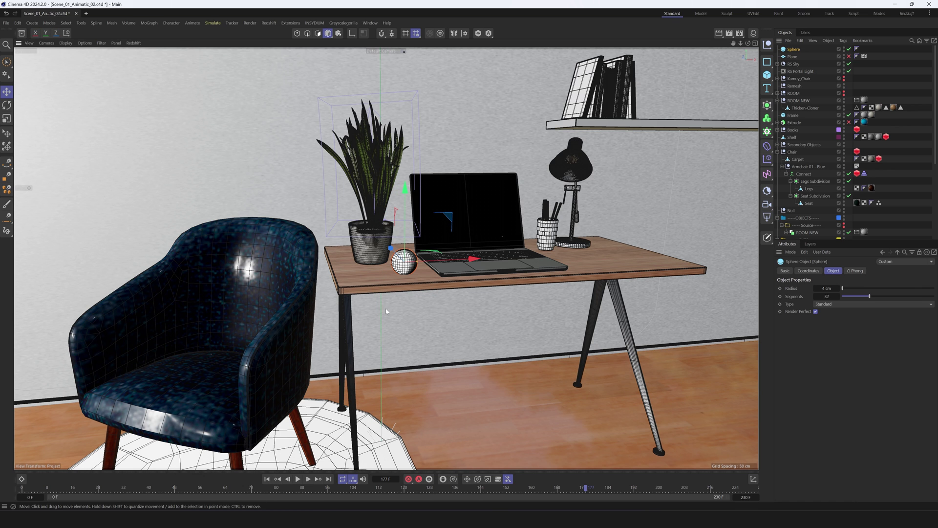
left_click_drag(391, 248, 362, 284)
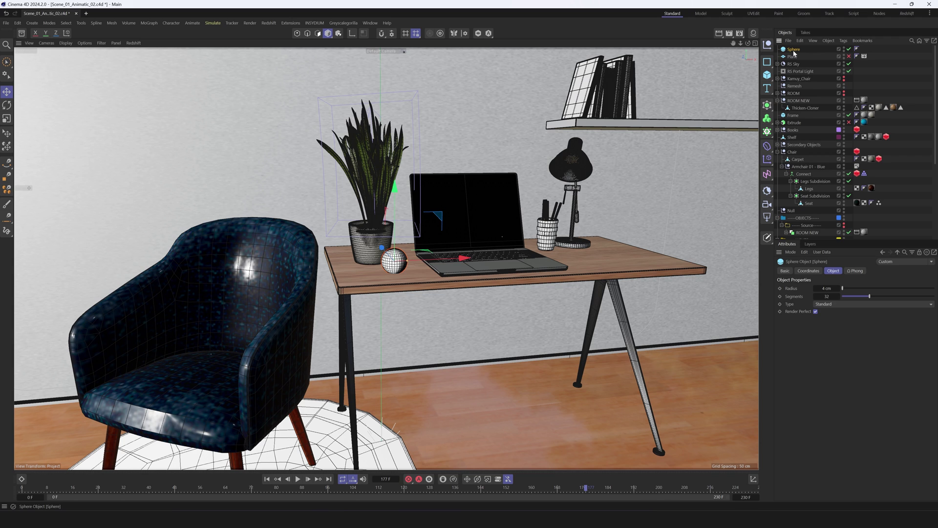
key("Delete")
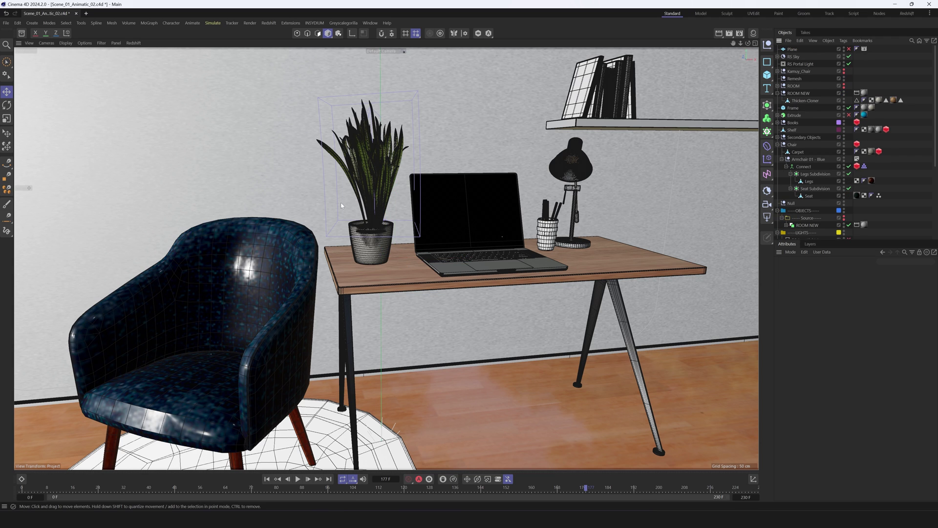
Step: Select the plant in the decorative pot and raise its axis slightly with axis modification enabled only for the move
right_click_drag(341, 202, 408, 210, "alt")
left_click_drag(408, 210, 414, 314, "alt")
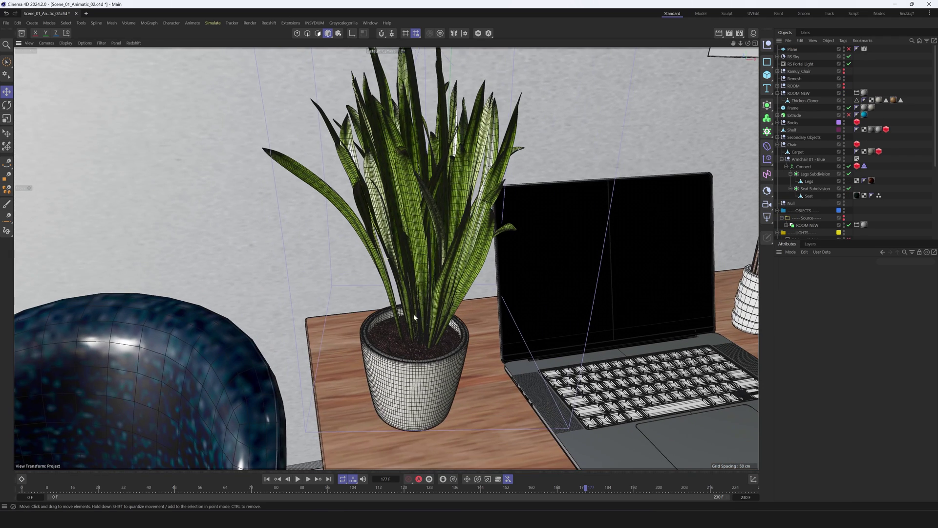
middle_click_drag(413, 315, 412, 311, "alt")
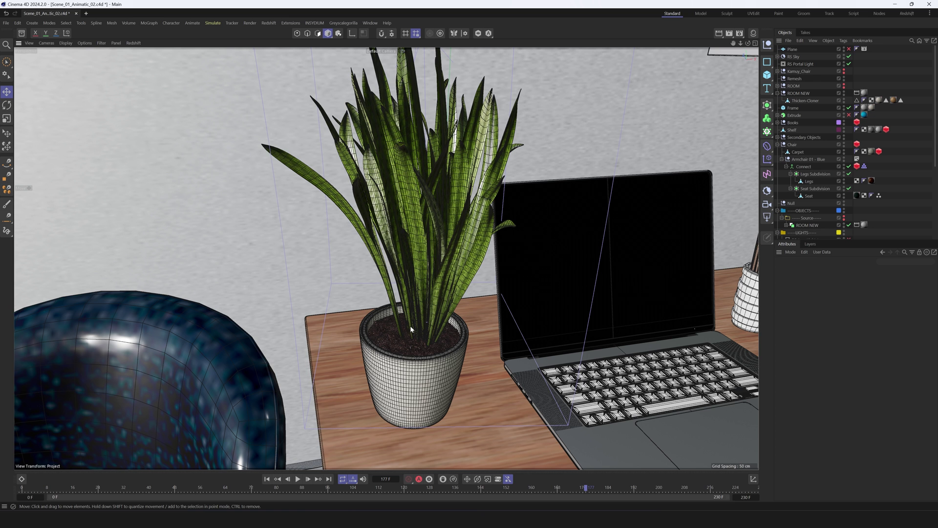
left_click(399, 382)
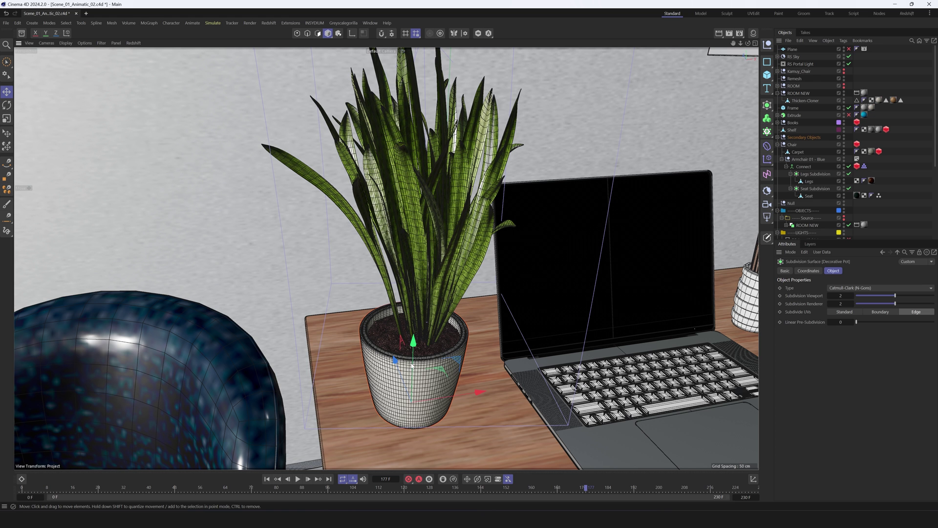
left_click_drag(414, 353, 411, 324, "alt")
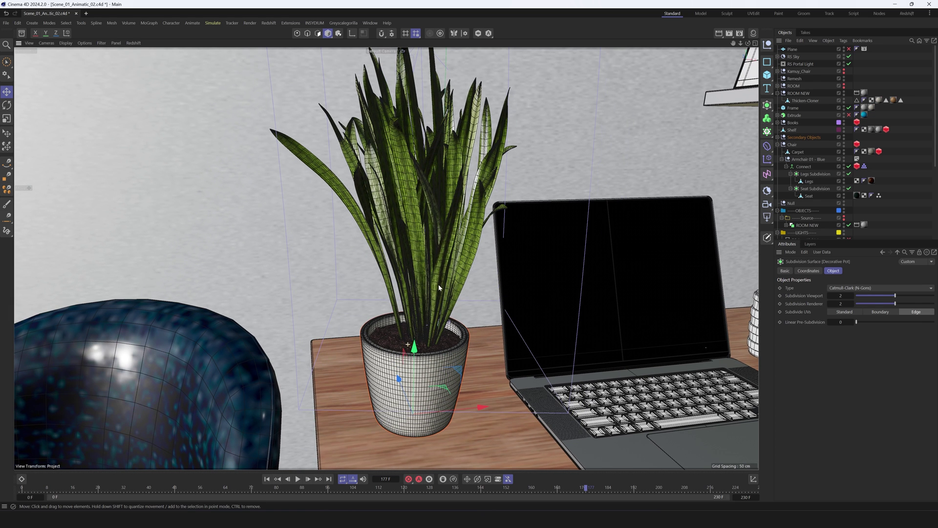
left_click(430, 271)
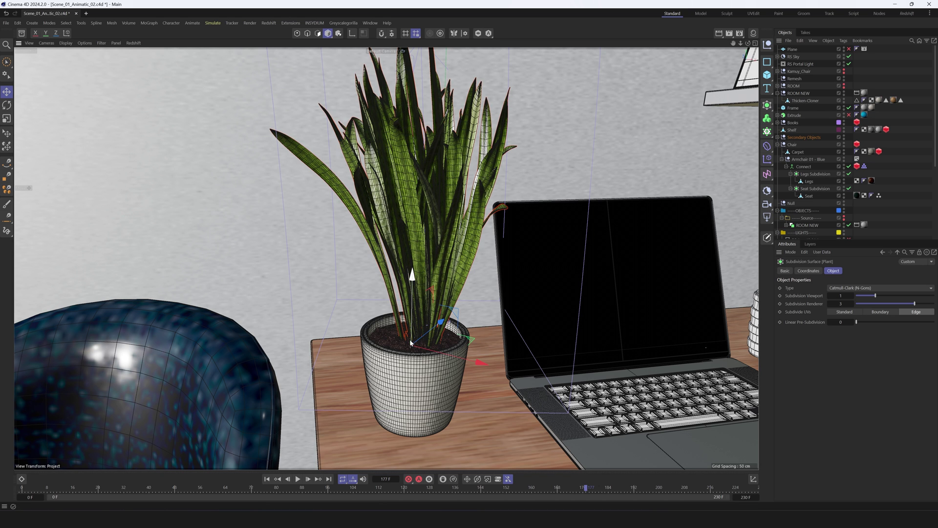
left_click(351, 32)
left_click_drag(412, 303, 412, 289)
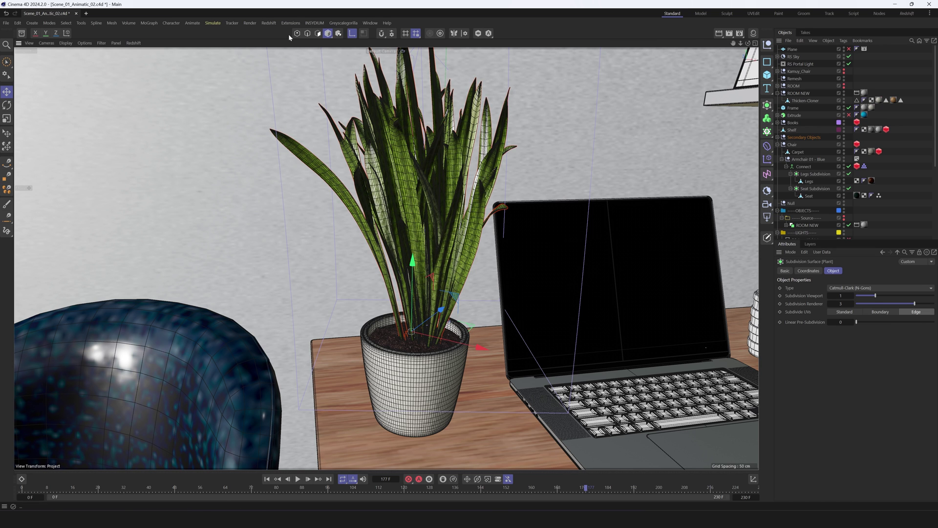
left_click(352, 33)
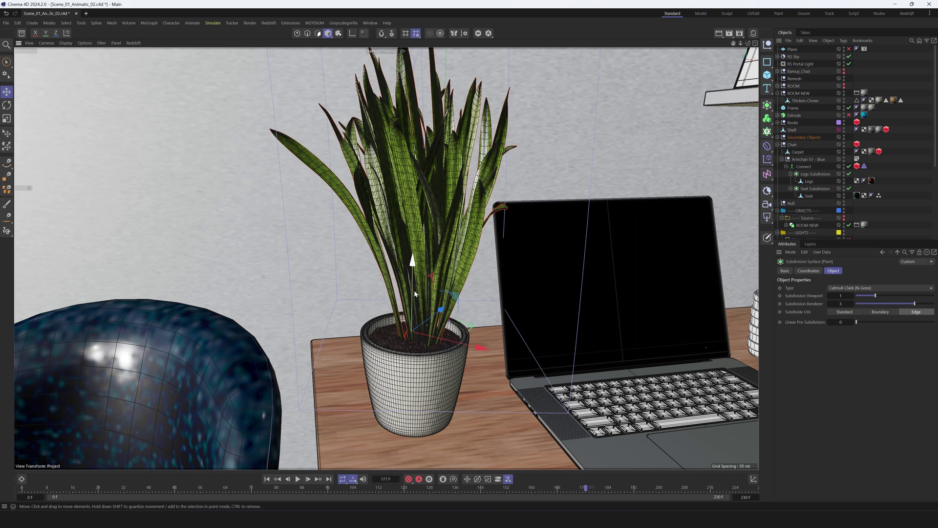
Step: Create a Sphere primitive directly at the selected plant's axis and set its radius to 5 cm
left_click(767, 76)
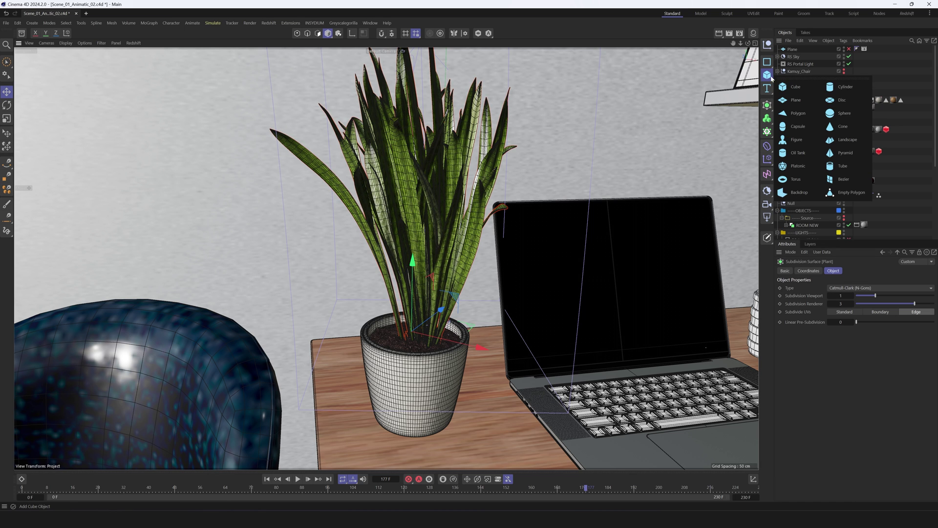
left_click(840, 118)
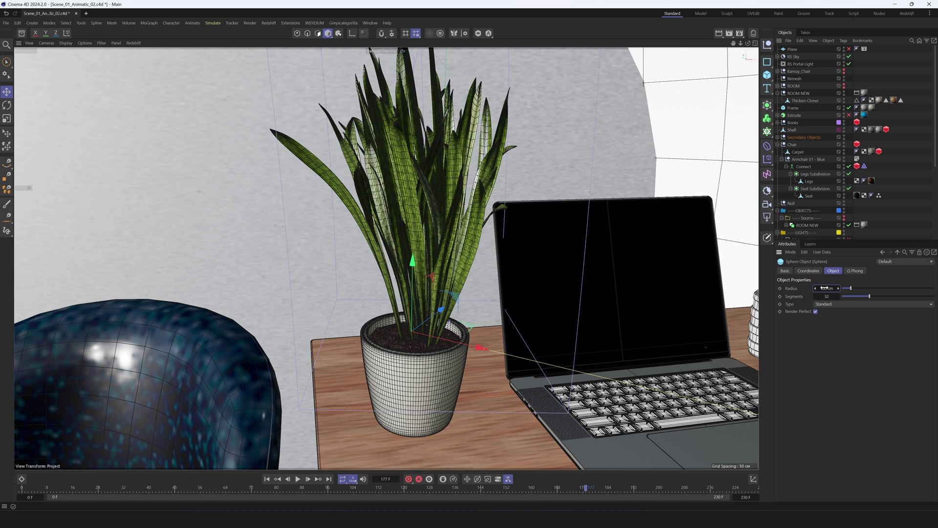
type("5")
key("Return")
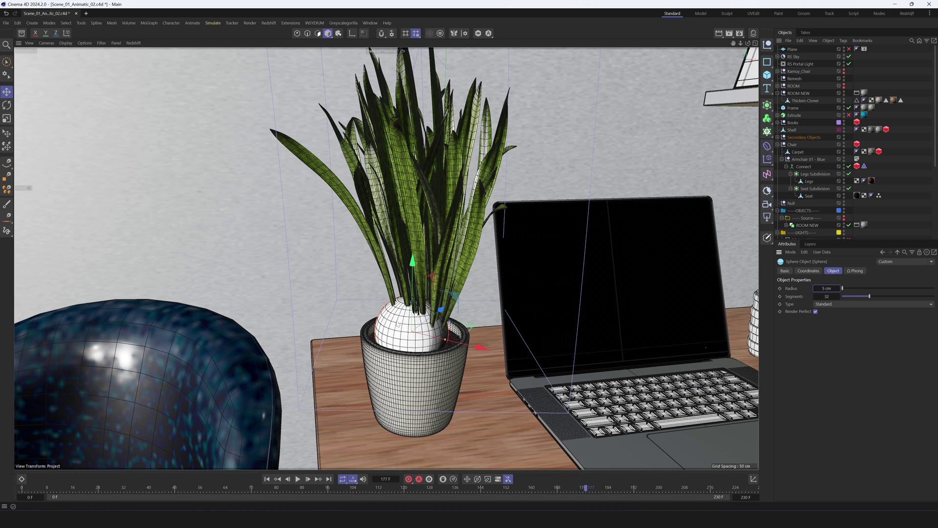
mouse_move(430, 330)
left_mouse_down("alt")
mouse_move(339, 324)
mouse_move(429, 339)
mouse_move(419, 333)
left_mouse_up("alt")
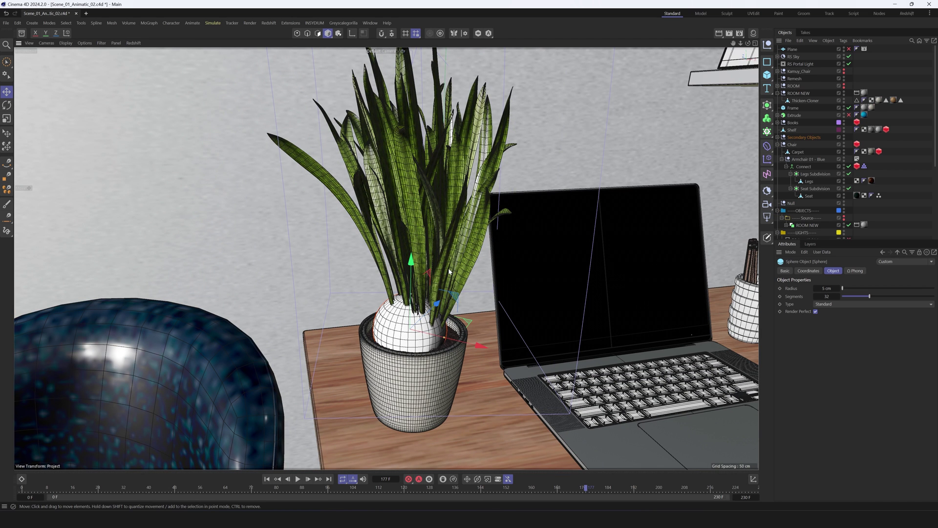
Step: Select the Carpet under the armchair and create a Figure primitive directly at its position
left_click(370, 356)
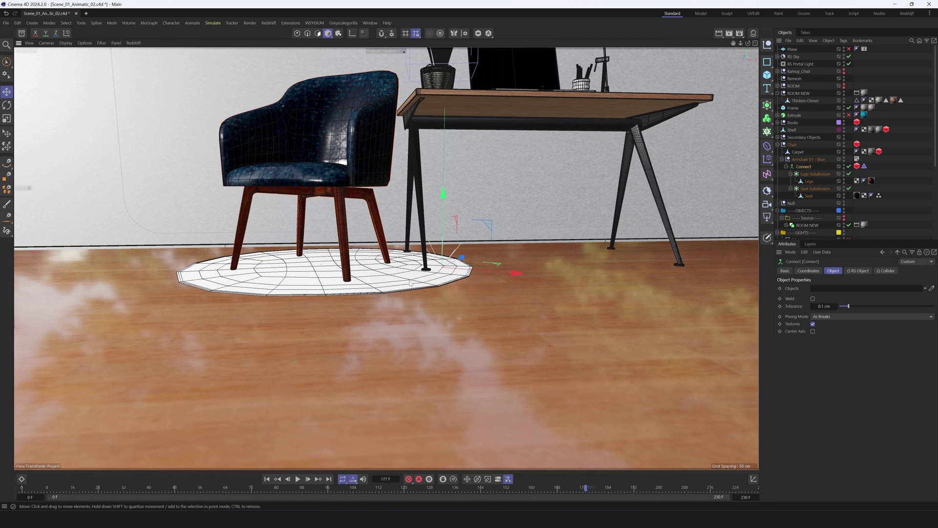
left_click(410, 284)
scroll(363, 288, "up", 3)
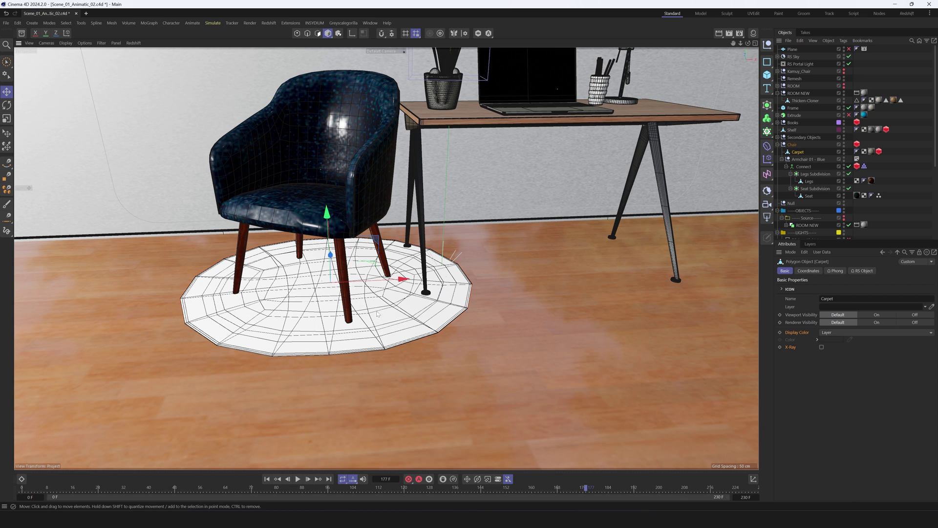
left_click_drag(283, 295, 451, 333, "alt")
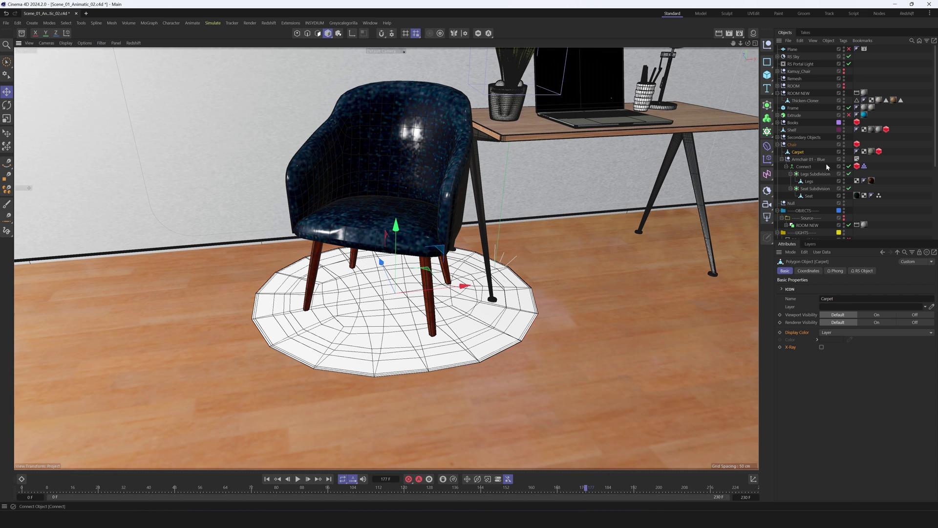
left_click(767, 75)
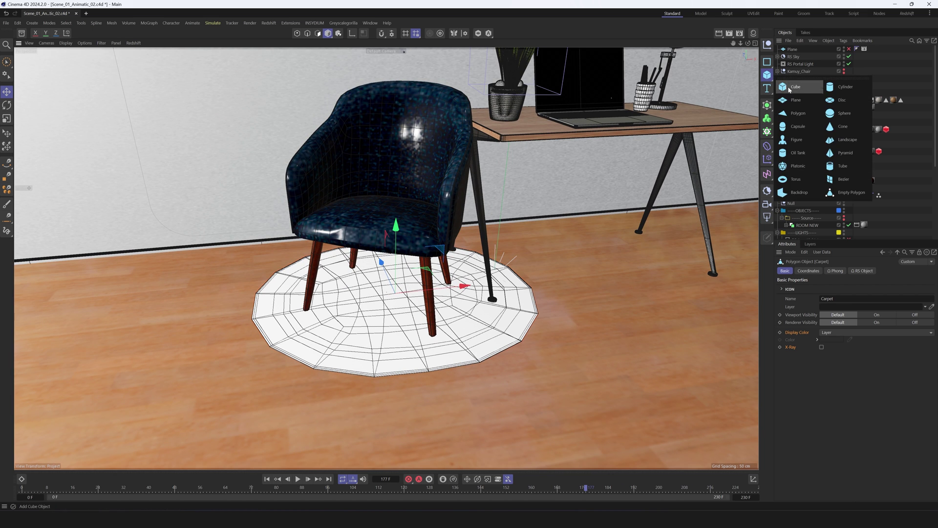
left_click(797, 140)
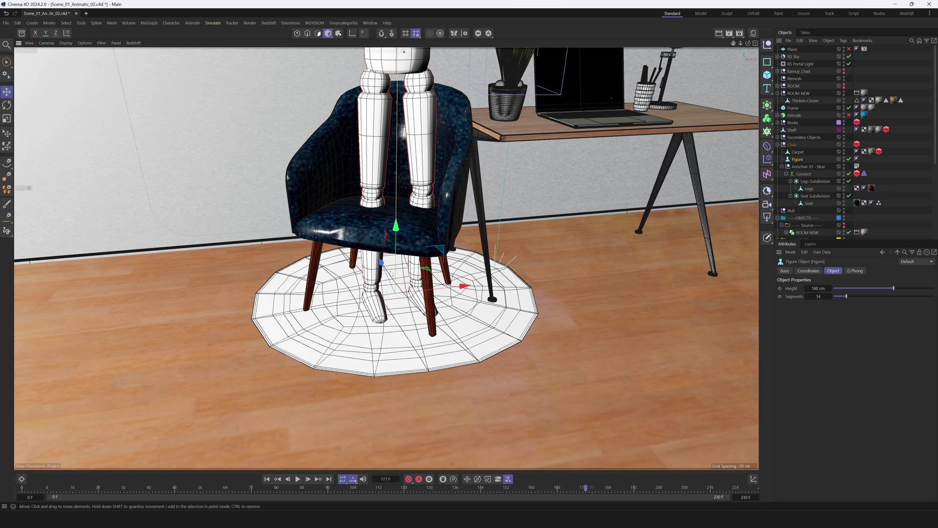
mouse_move(394, 295)
left_mouse_down("alt")
mouse_move(430, 278)
mouse_move(393, 287)
left_mouse_up("alt")
scroll(393, 287, "down", 6)
middle_click_drag(393, 288, 348, 323, "alt")
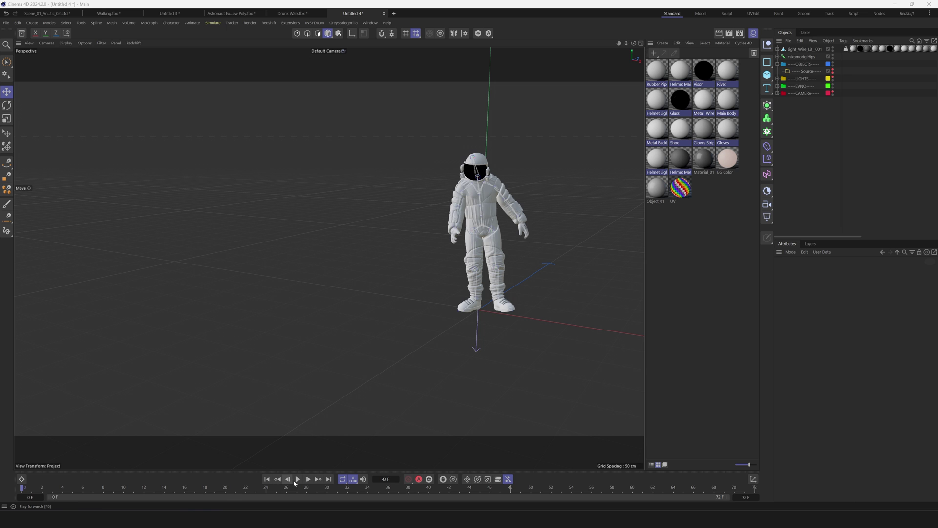
Step: Play the astronaut's walking animation in the Untitled 4 scene
left_click(298, 479)
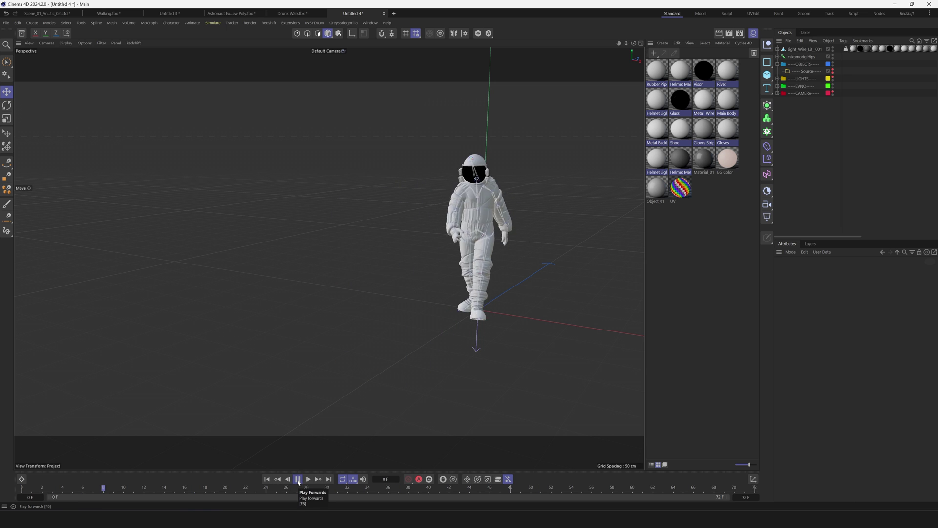
Step: Stop the walking animation, open the Dope Sheet and select all of the astronaut's animation keys
left_click(297, 479)
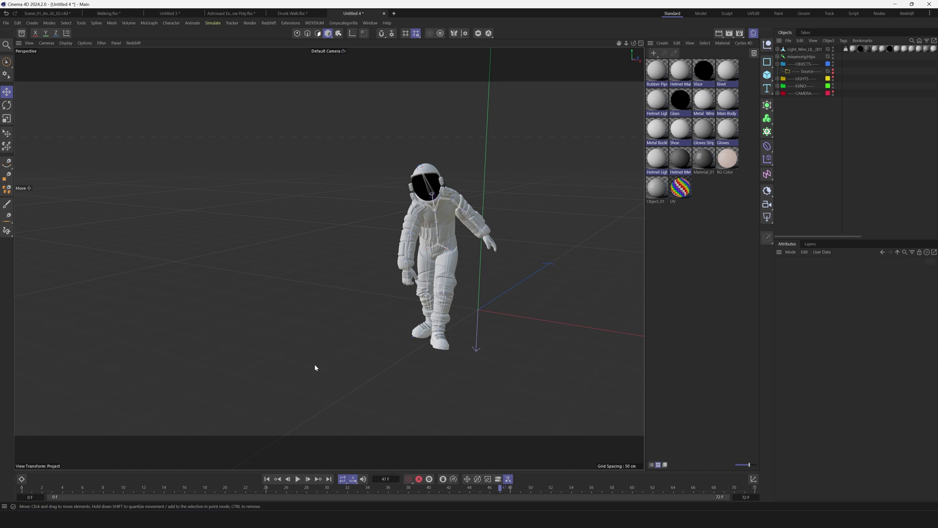
left_click(22, 478)
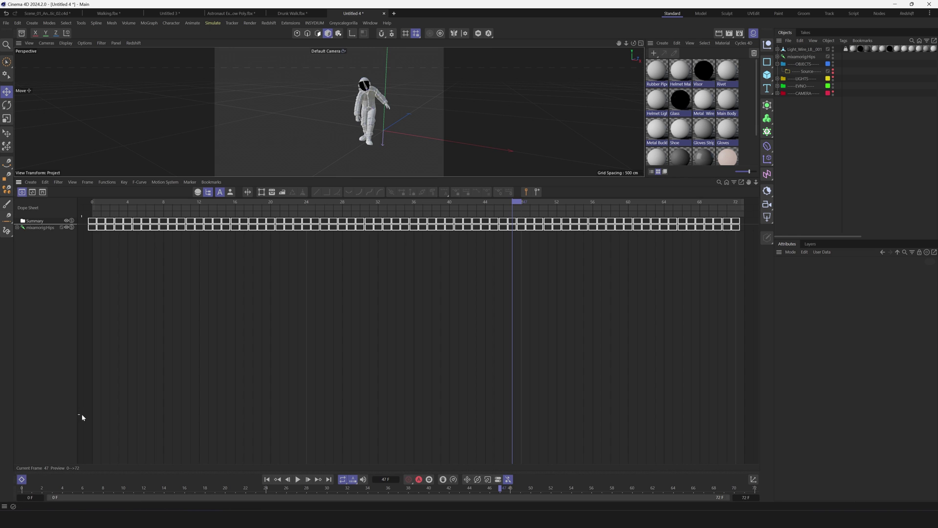
key("ctrl+a")
scroll(88, 280, "down", 6)
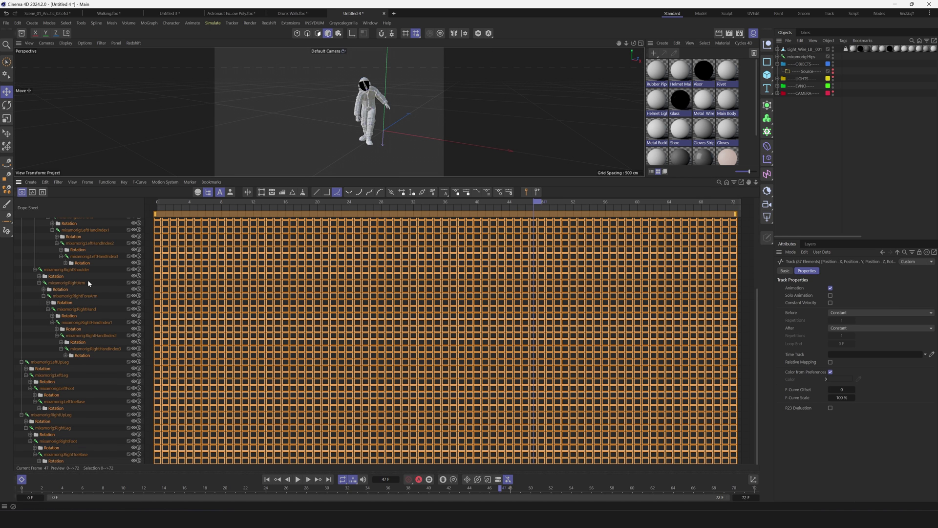
scroll(401, 315, "up", 6)
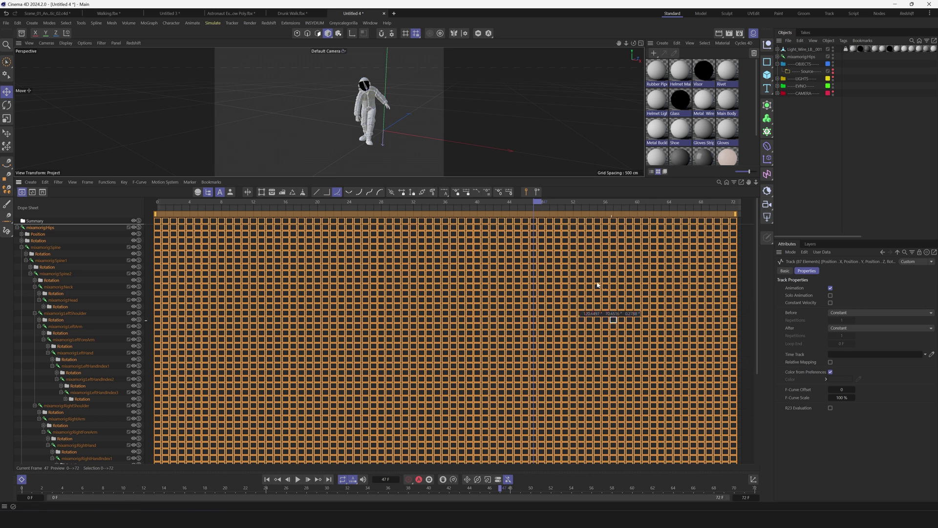
scroll(367, 280, "down", 3)
scroll(367, 279, "up", 3)
Step: Reverse the selected animation keys using Move/Scale with a scale of -1
left_click(106, 182)
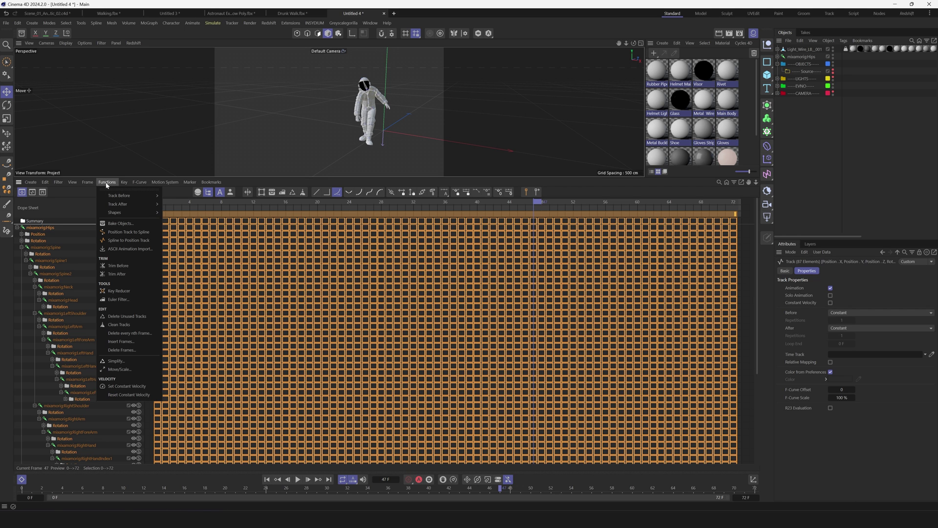
left_click(120, 369)
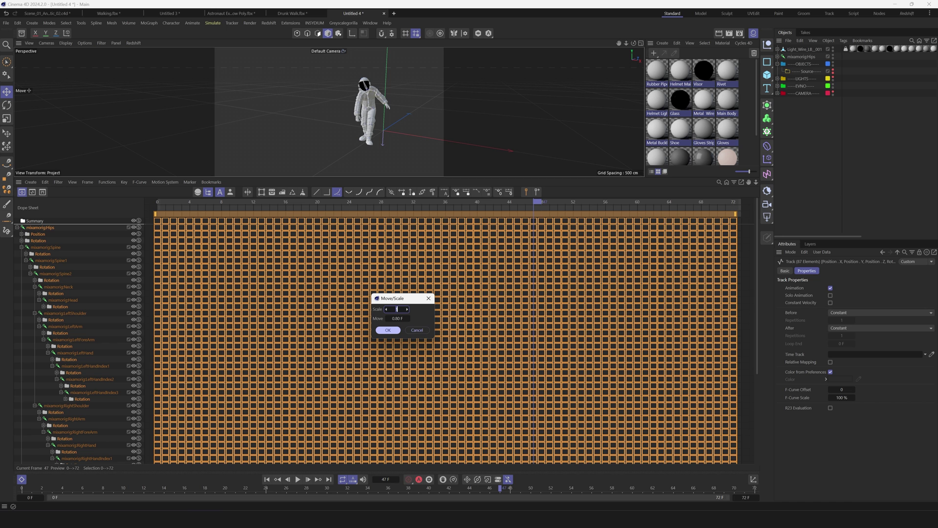
type("-1")
left_click(392, 331)
key("h")
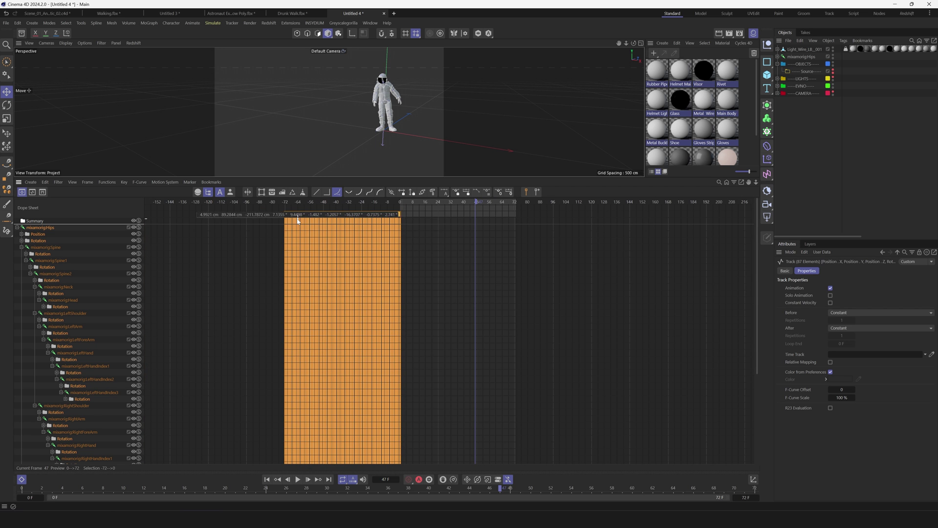
Step: Shift the reversed keys so they start at about frame 0, close the Dope Sheet and play the animation
scroll(394, 217, "up", 4)
left_click_drag(235, 230, 414, 230)
key("shift+f")
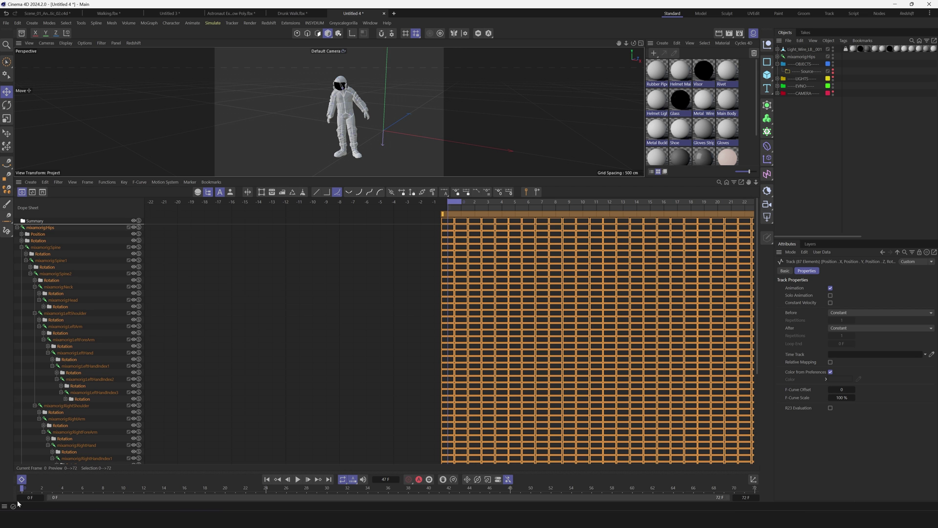
left_click(22, 480)
left_click(297, 480)
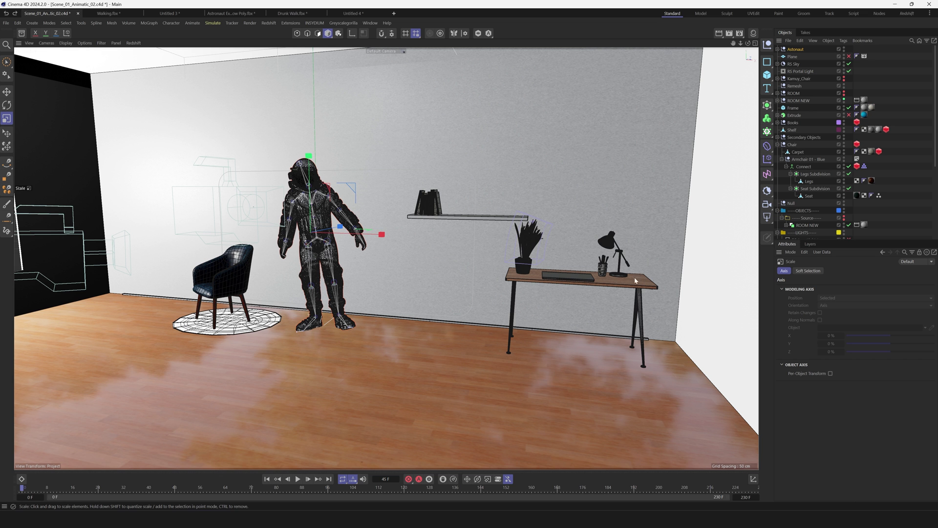
Step: Play the character animation in Scene_01_Animatic_02 from the first frame and rewind it
left_click(266, 479)
left_click(297, 479)
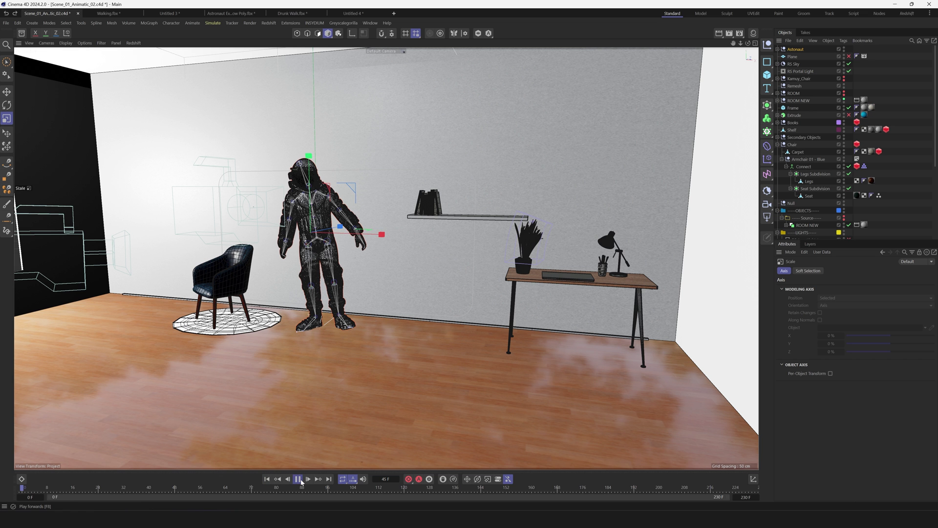
left_click(298, 479)
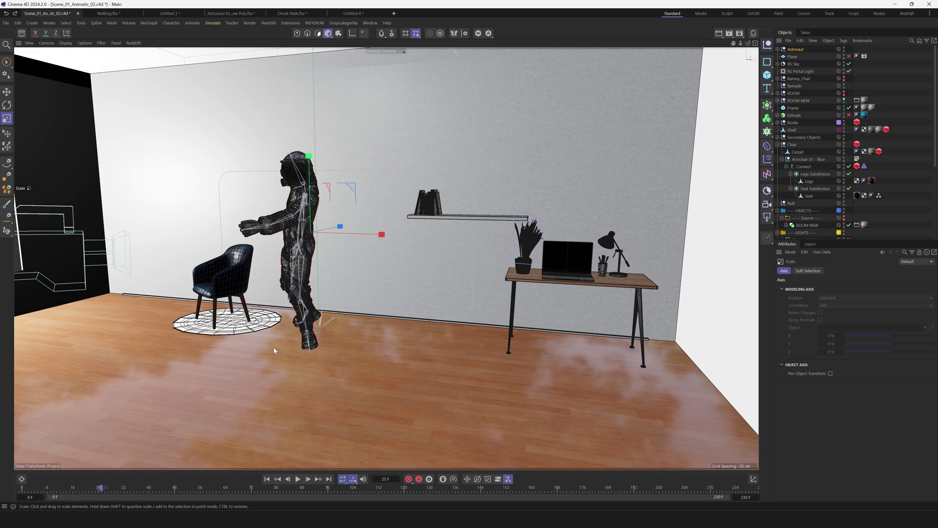
left_click(267, 479)
Step: Try to scale the astronaut null together with its whole hierarchy of mesh and joints
left_click(796, 50)
middle_click(798, 51)
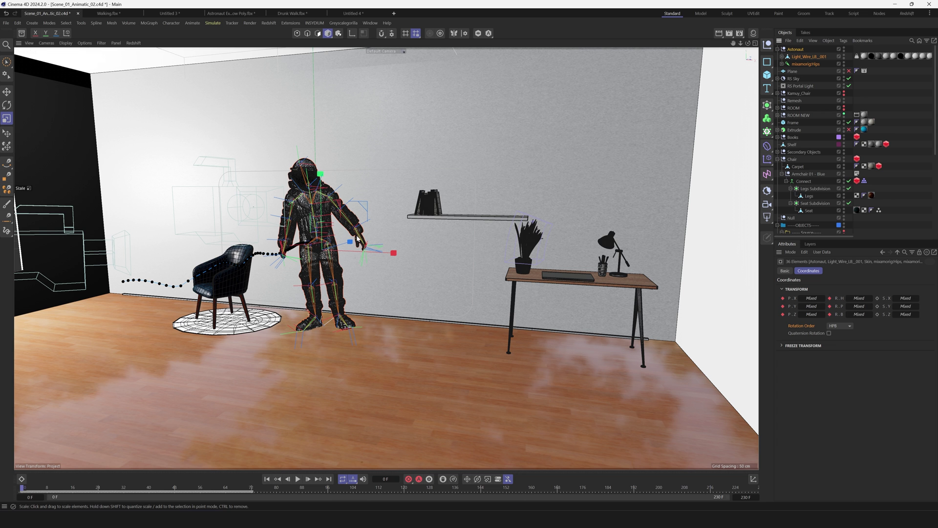
left_click_drag(386, 214, 320, 250)
key("o")
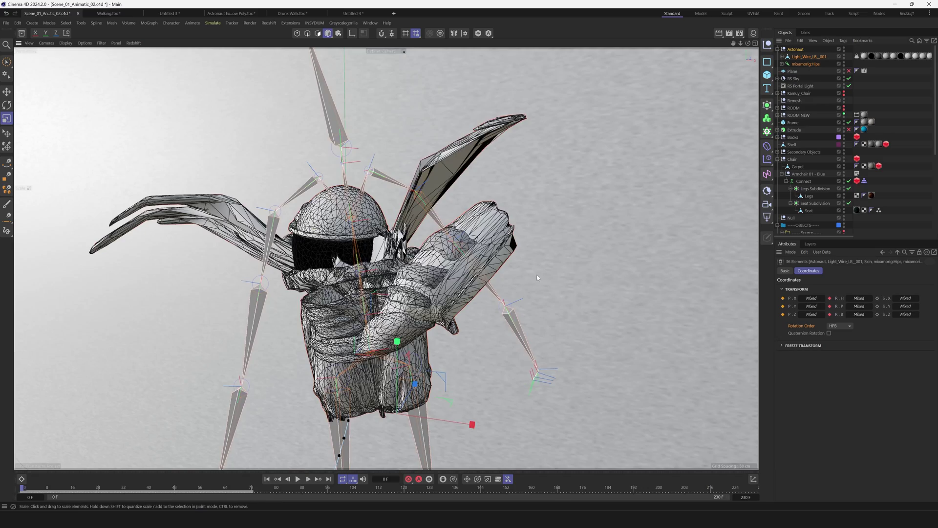
left_click_drag(537, 277, 665, 222)
left_click_drag(531, 203, 417, 258, "alt")
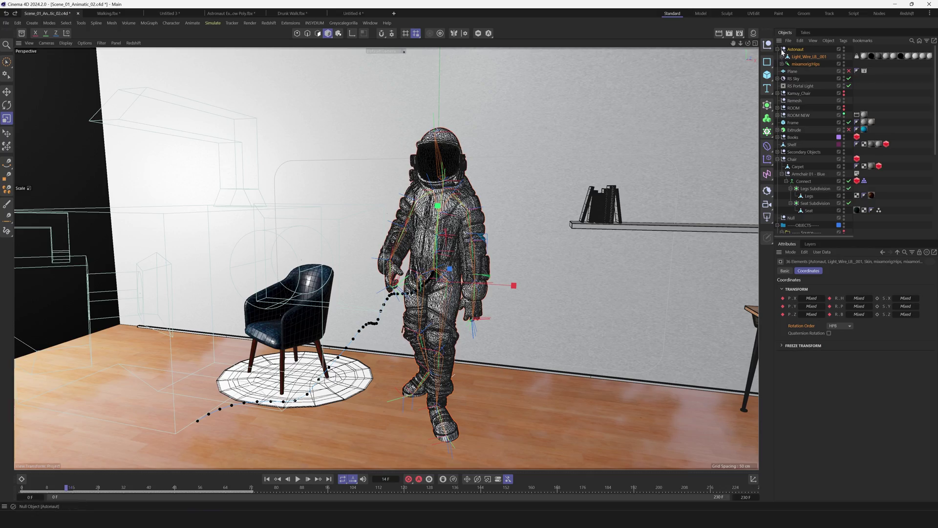
Step: Copy the collapsed astronaut null into a new project, replacing all of the default objects
left_click(778, 50)
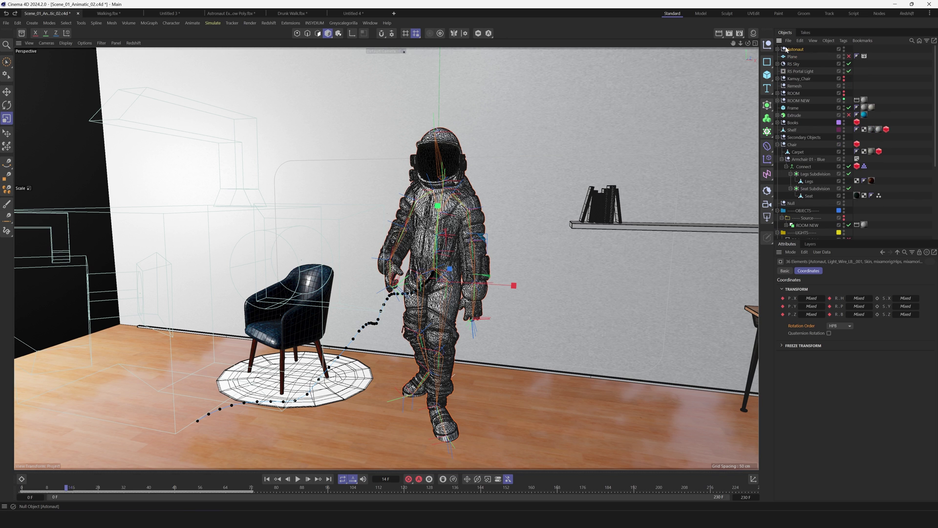
left_click(795, 49)
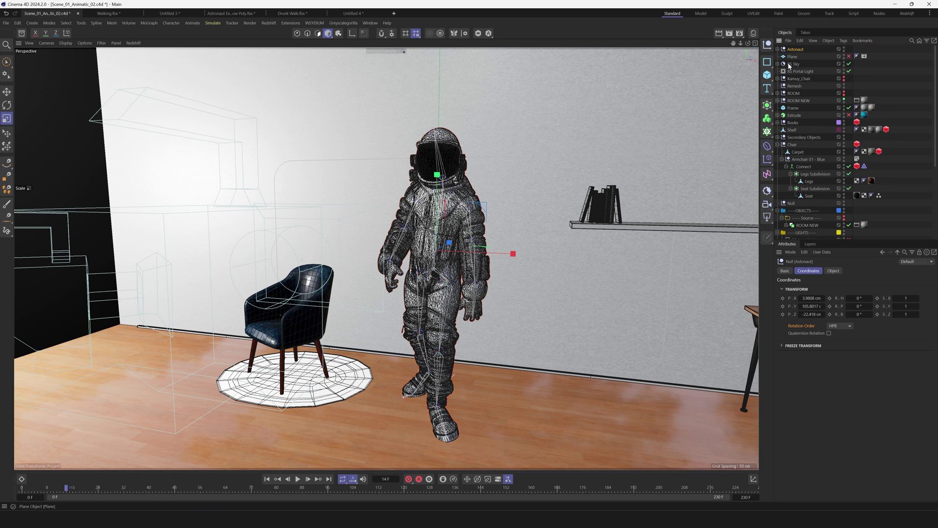
left_click(394, 13)
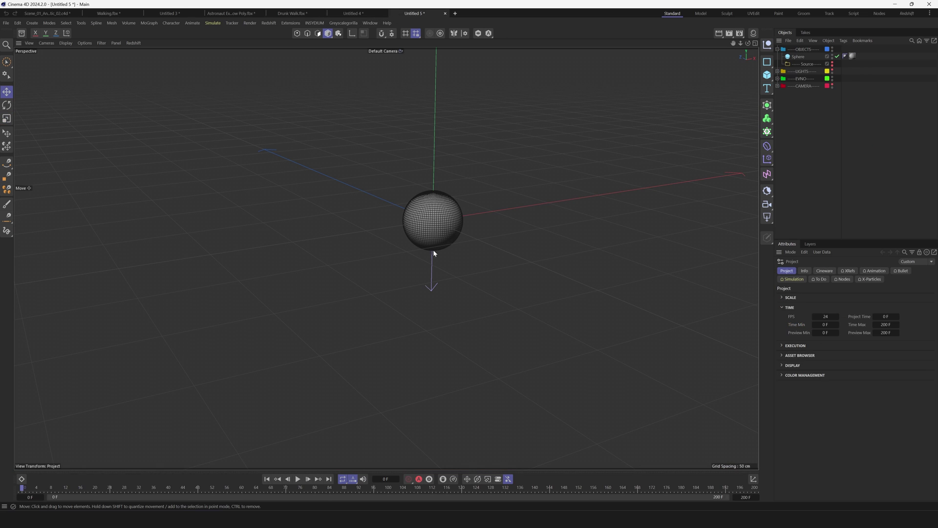
left_click(432, 237)
key("ctrl+a")
key("Delete")
key("ctrl+v")
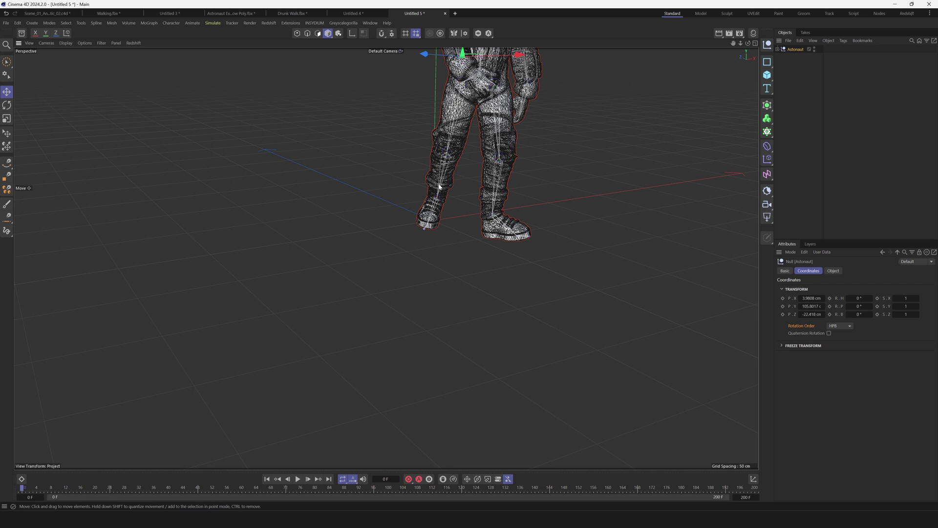
left_click(722, 184)
key("h")
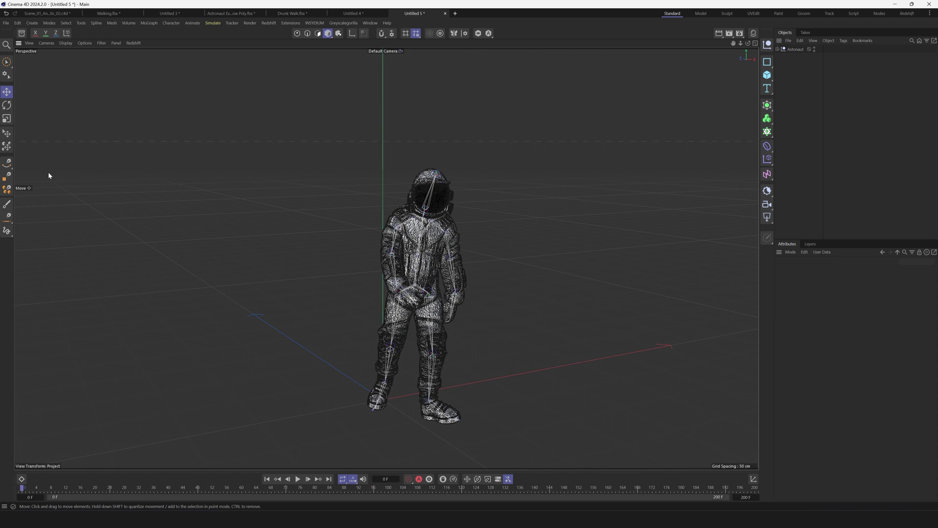
Step: Shrink the astronaut and its animation by entering a new target scale in Scale Project
left_click(17, 23)
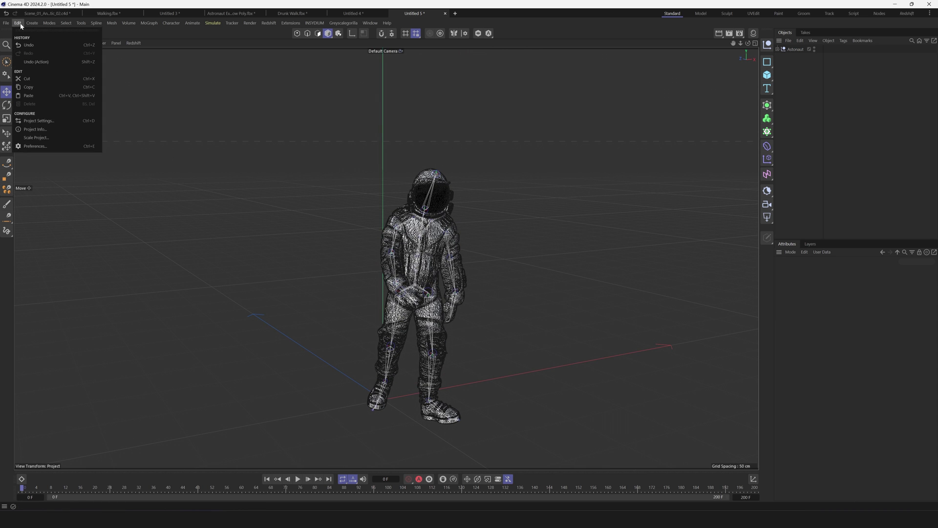
left_click(37, 138)
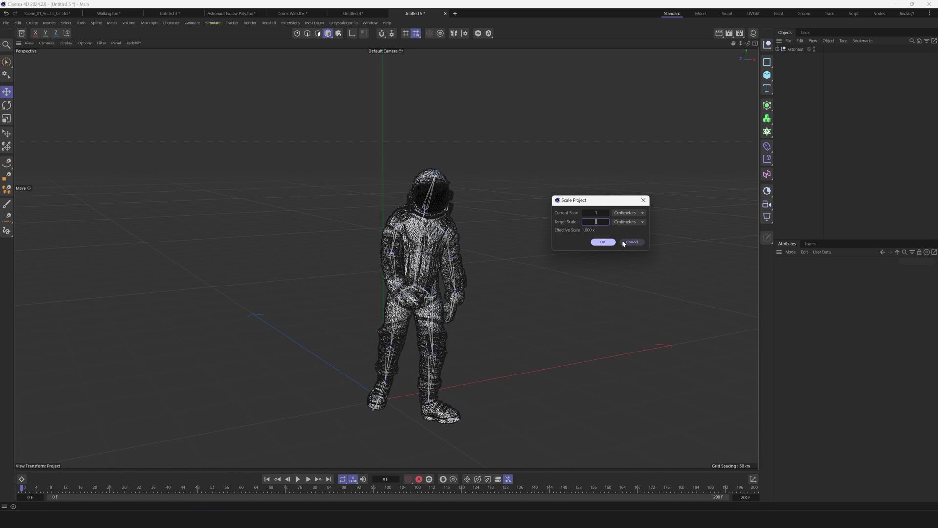
left_click(601, 242)
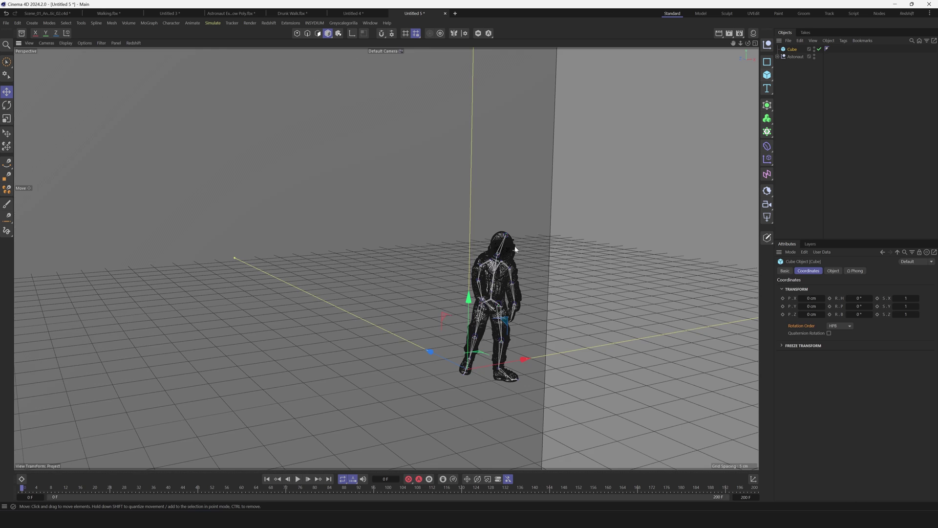
Step: Add a Cube as a size reference, move it about -176 cm along X and compare its object size with the astronaut
right_click_drag(516, 248, 314, 350, "alt")
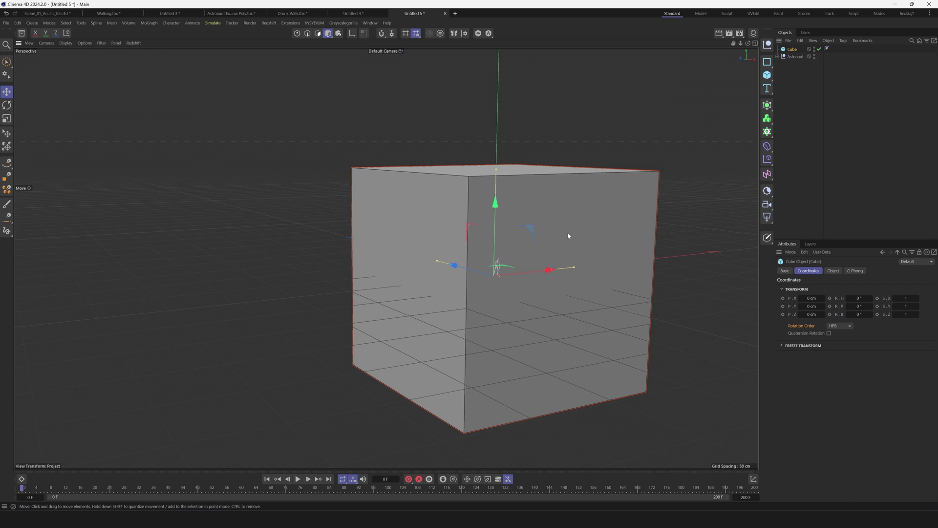
left_click_drag(549, 269, 380, 290)
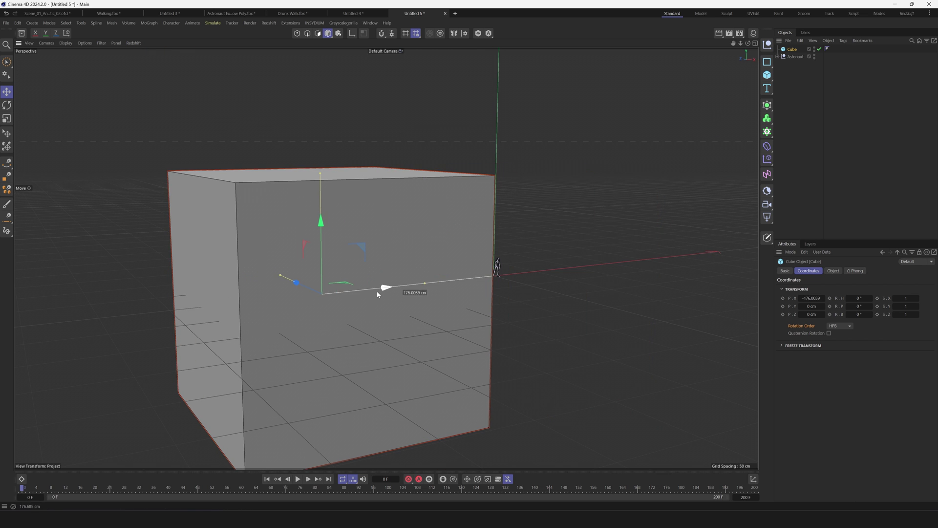
left_click(834, 271)
left_click_drag(476, 302, 421, 299, "alt")
left_click_drag(573, 274, 521, 261, "alt")
scroll(521, 262, "up", 4)
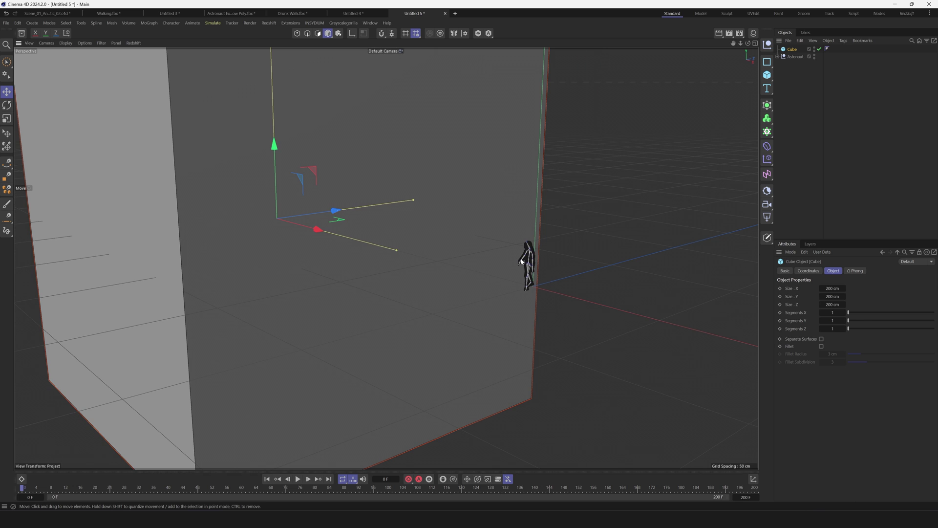
Step: Replace the full-size astronaut in Scene_01_Animatic_02 with the scaled copy, place it on the desk near the pencil cup and play the animation
left_click(791, 57)
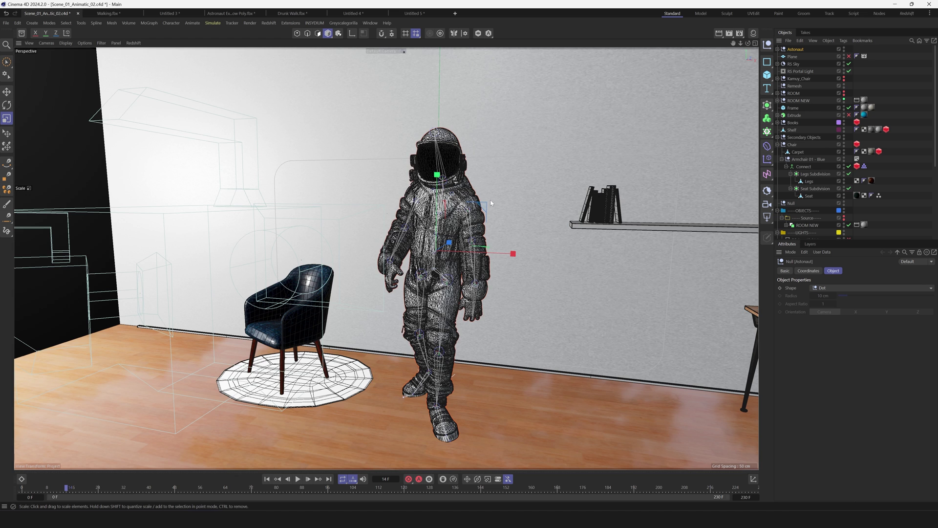
key("e")
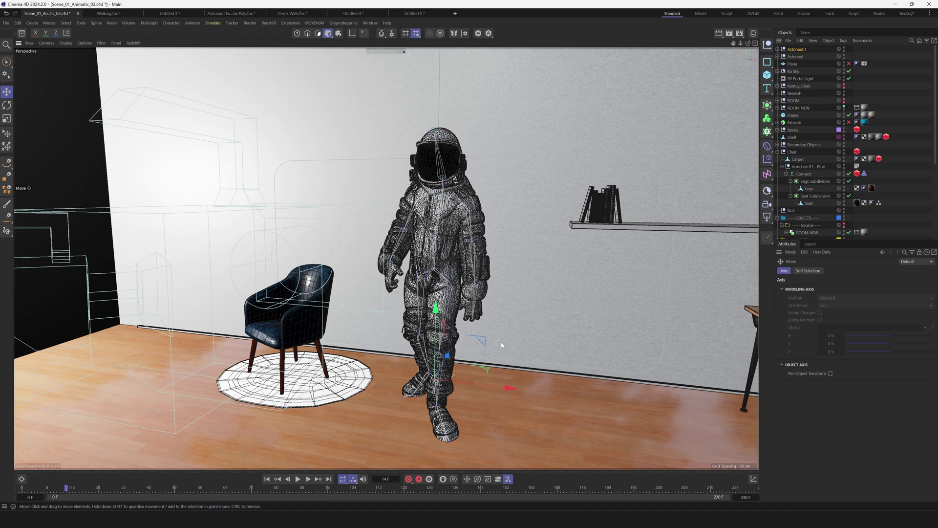
left_click_drag(473, 386, 536, 390)
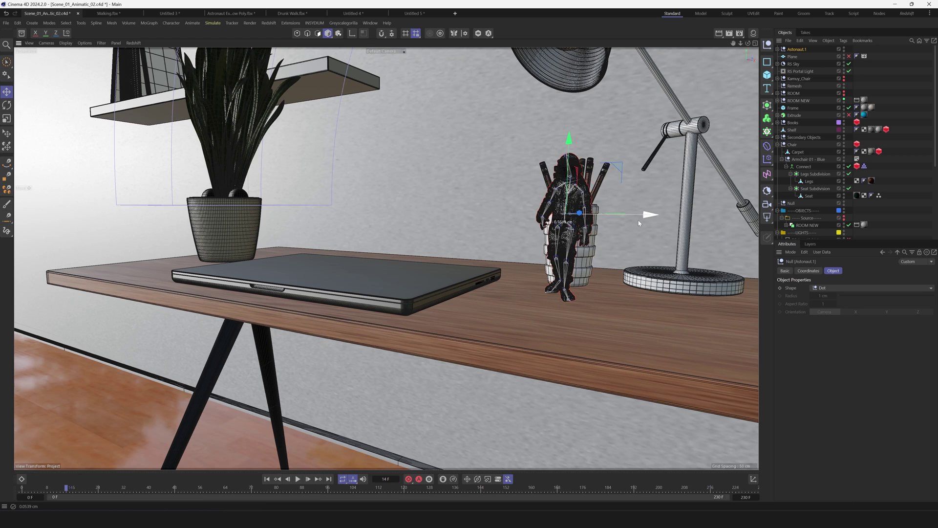
left_click_drag(644, 215, 669, 215)
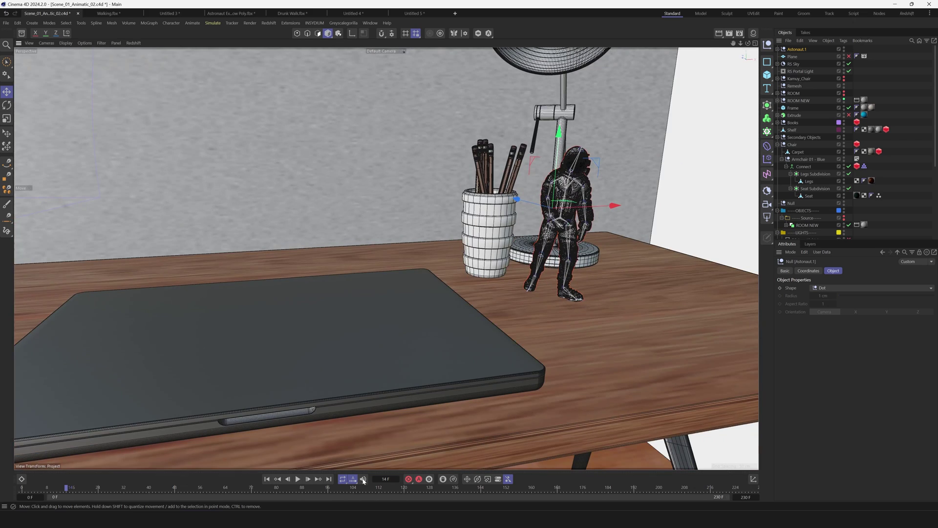
left_click(299, 480)
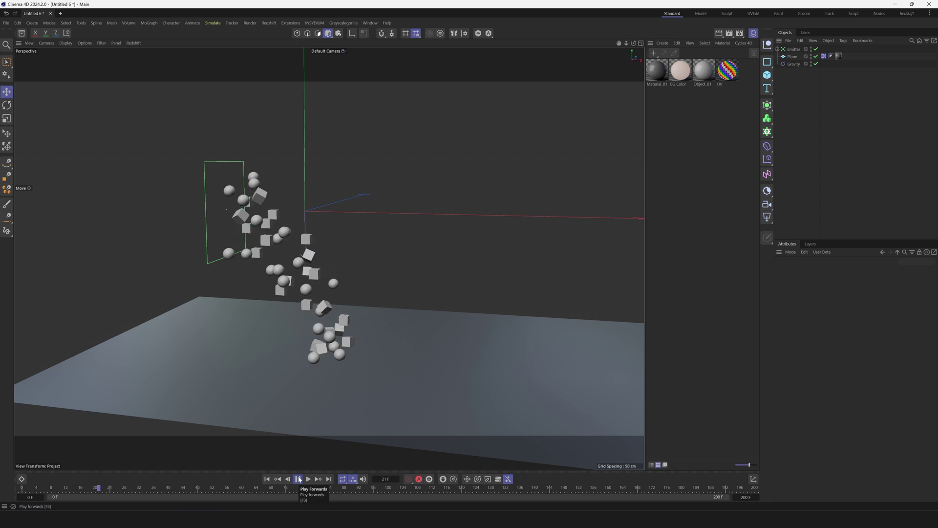
Step: Stop the Untitled 6 particle simulation, examine the Dynamics Body tags on the Cube, Sphere and Plane, and rewind with the Emitter selected
left_click(298, 480)
left_click(794, 49)
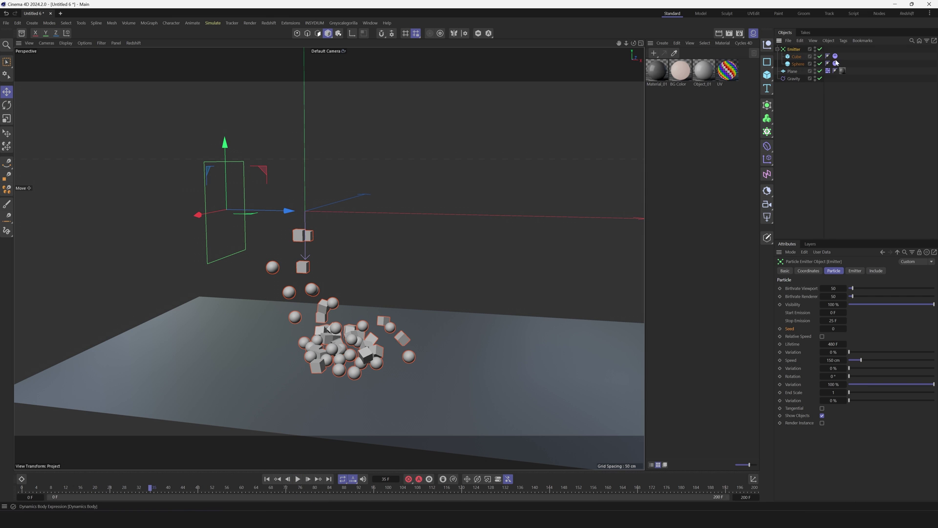
left_click(835, 64)
left_click(835, 56, "shift")
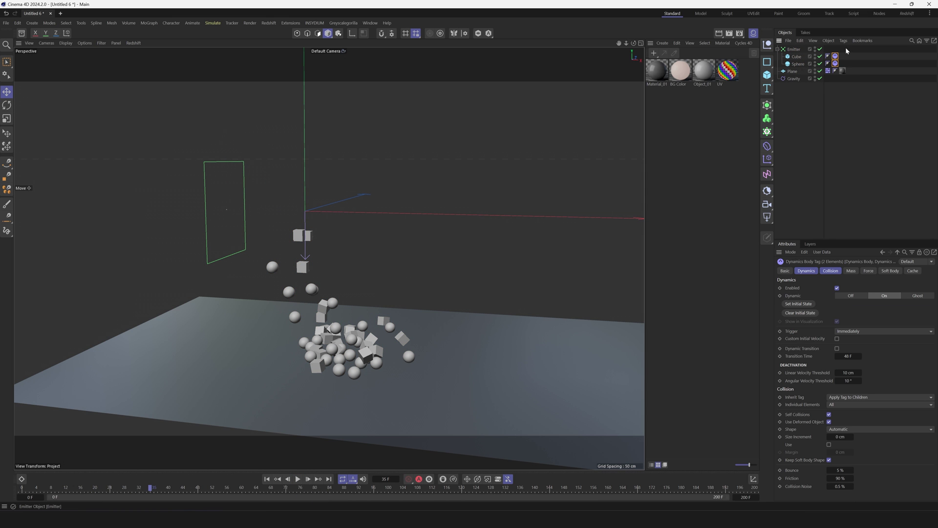
left_click(792, 71)
left_click(828, 71)
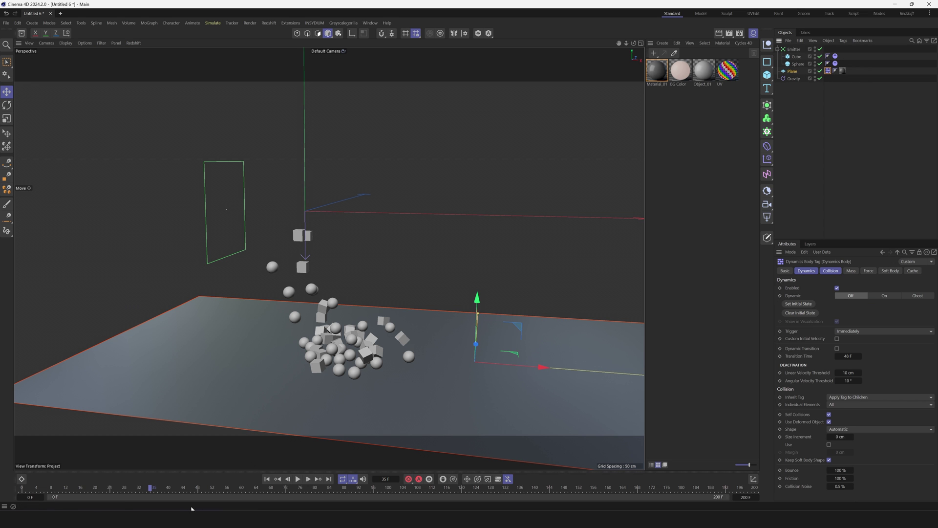
left_click(787, 50)
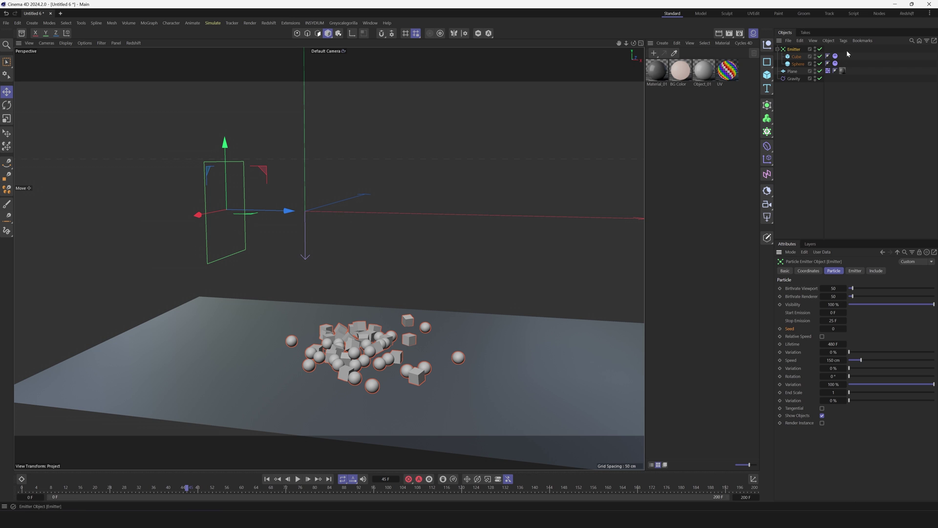
left_click(267, 479)
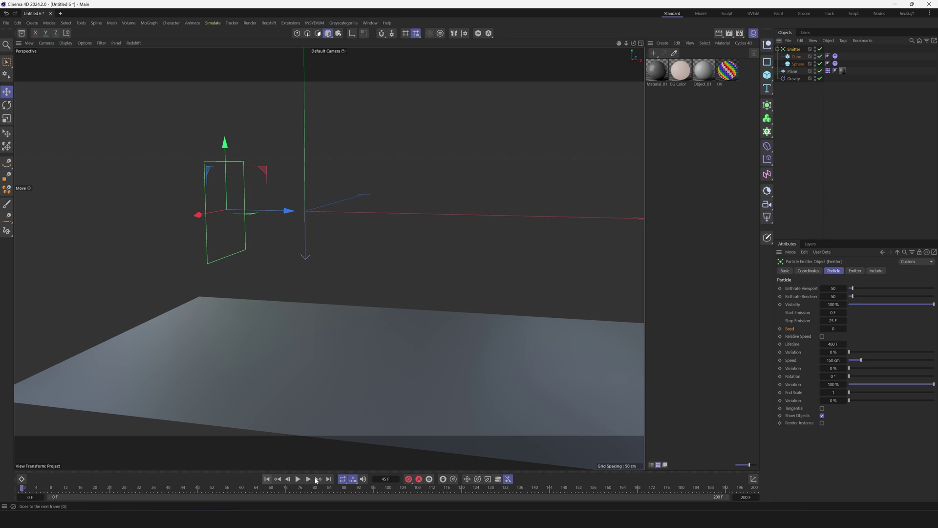
Step: Play the particle simulation, scrub back to frame 7 and replay from there to examine how the dynamics behave
left_click(299, 478)
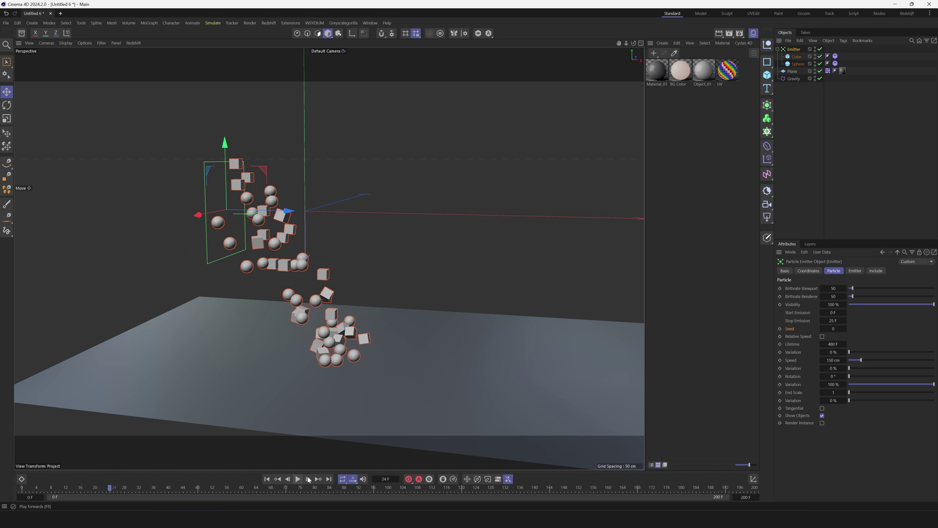
left_click_drag(117, 489, 47, 489)
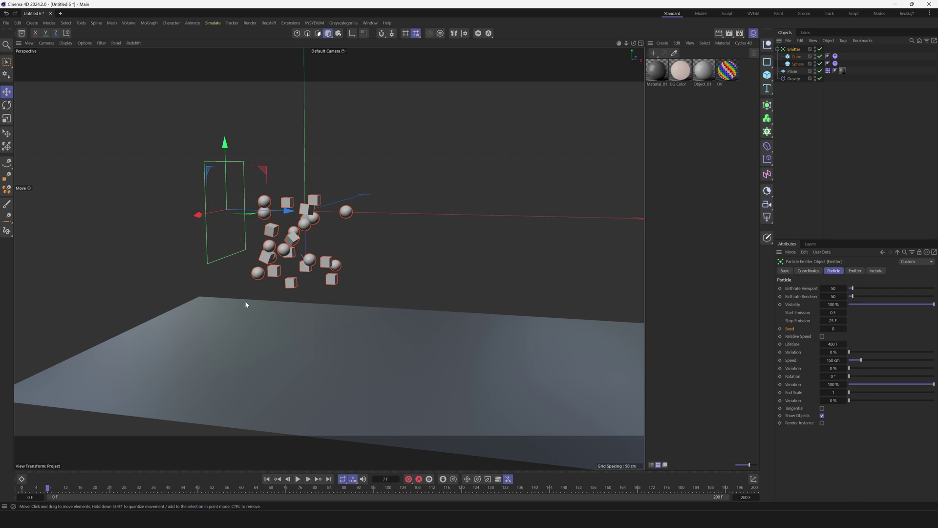
key("F8")
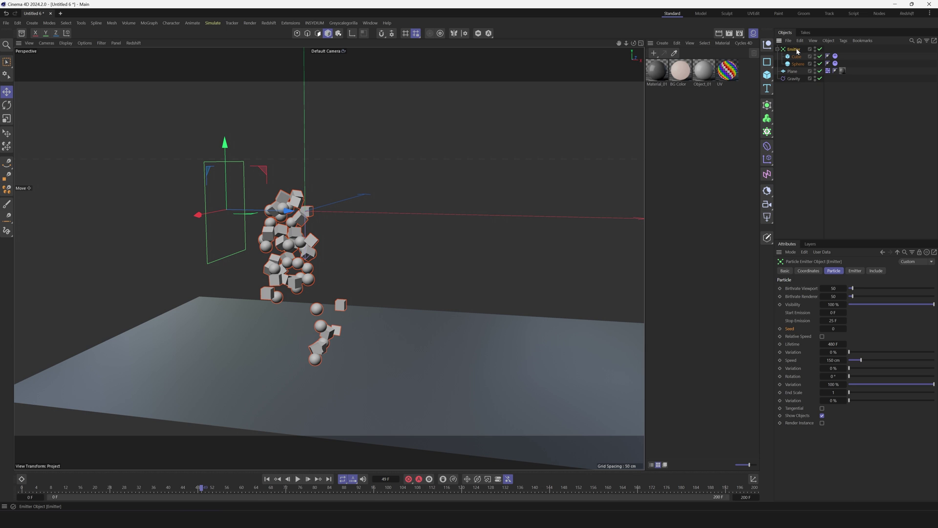
Step: Add a Cloner and move the Cube and Sphere out of the Emitter into it as children
left_click(818, 178)
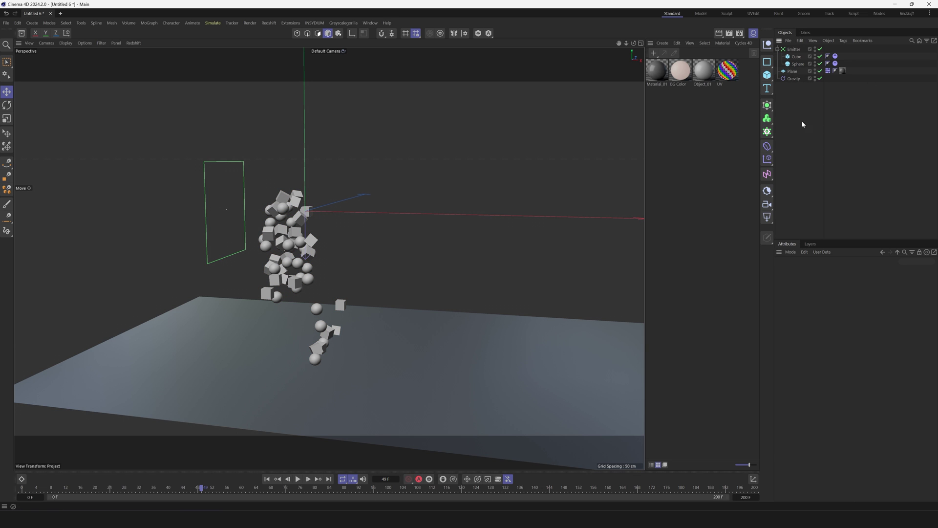
left_click(767, 133)
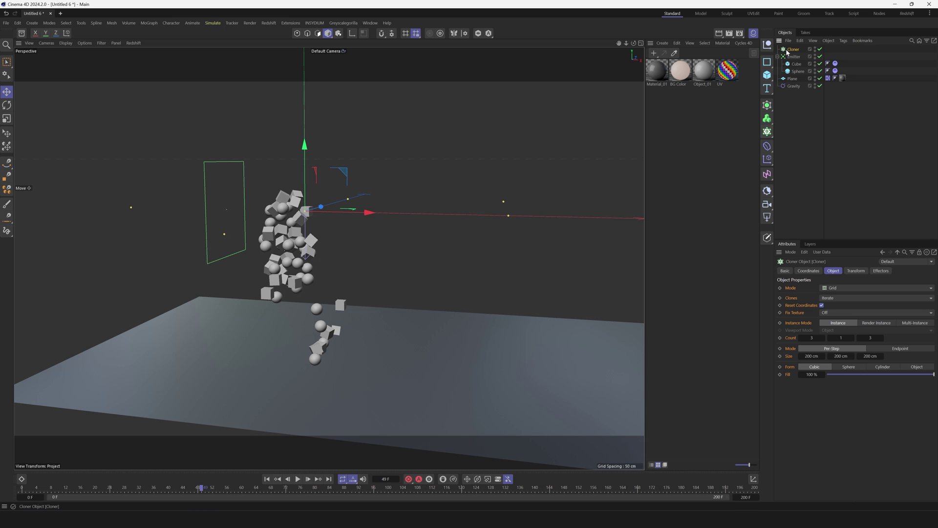
left_click(799, 71, "ctrl")
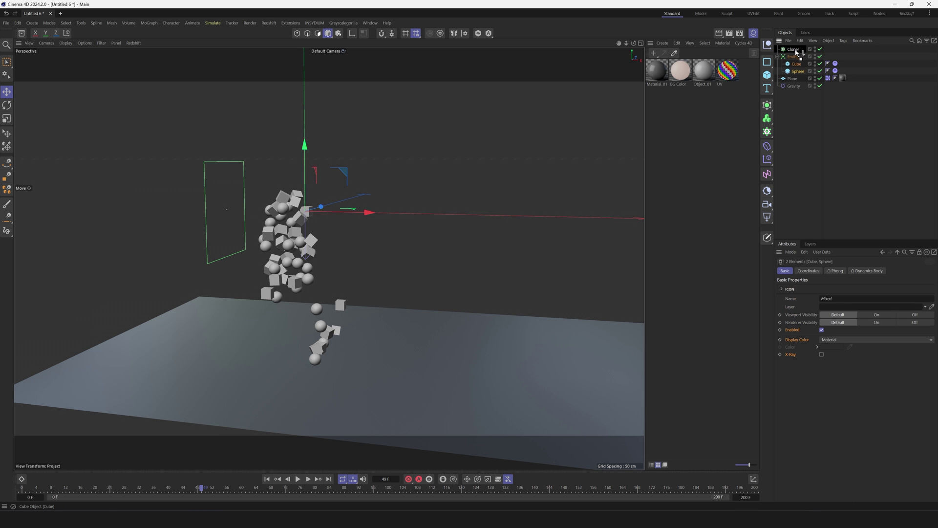
left_click_drag(797, 52, 796, 54)
left_click(795, 49)
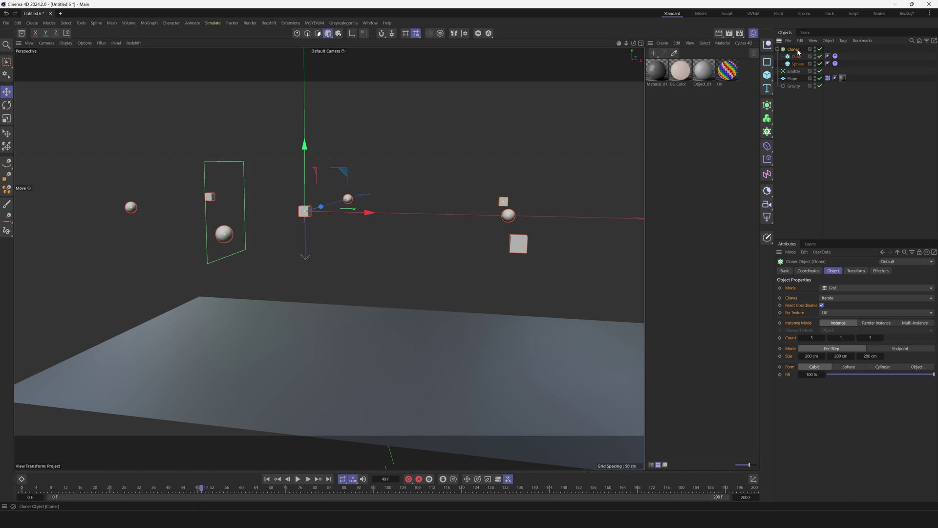
Step: Set the Cloner's mode to Object and assign the Emitter as its source object
left_click(826, 289)
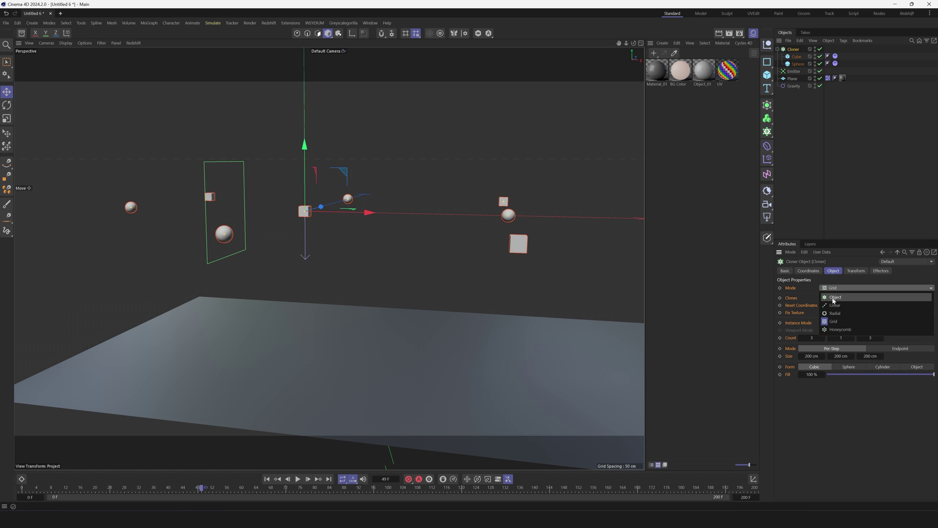
left_click(834, 298)
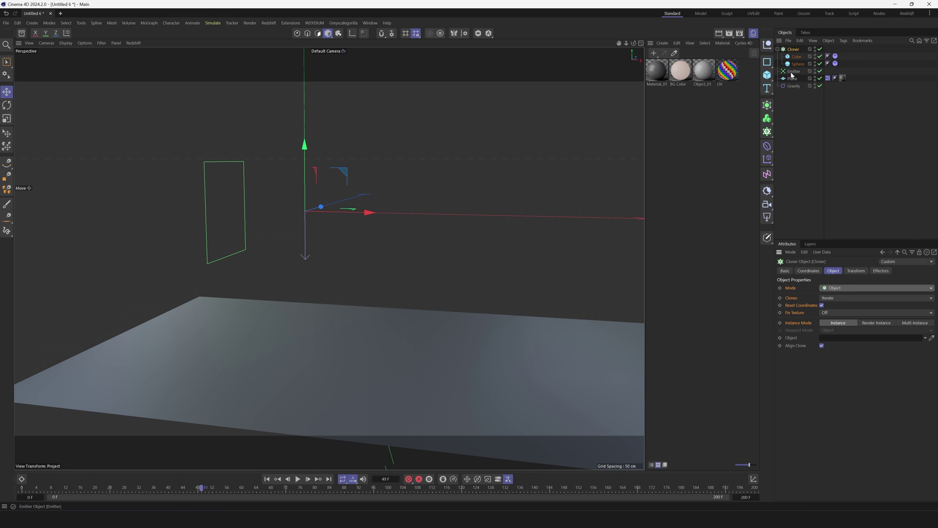
left_click_drag(792, 75, 878, 258)
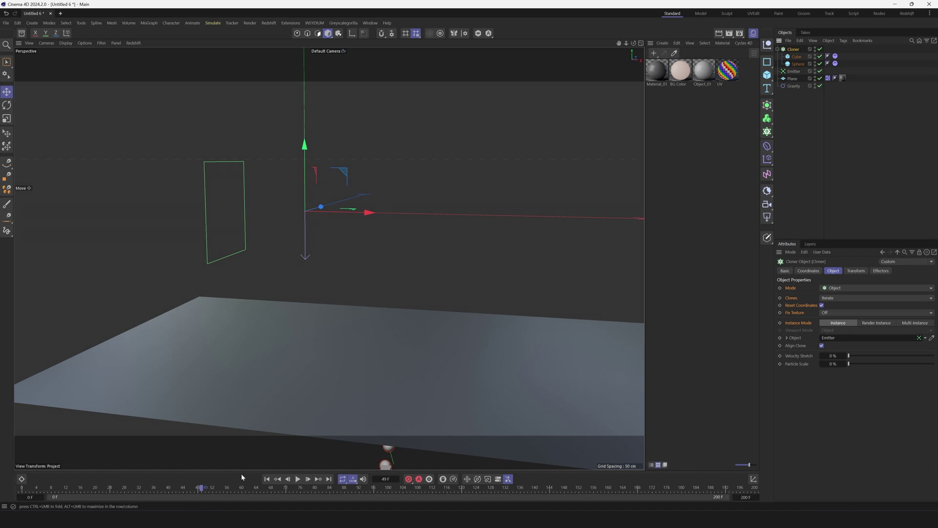
Step: Add a MoGraph Cache tag to the Cloner, bake the simulation and scrub the timeline to check the cached particles
right_click(788, 50)
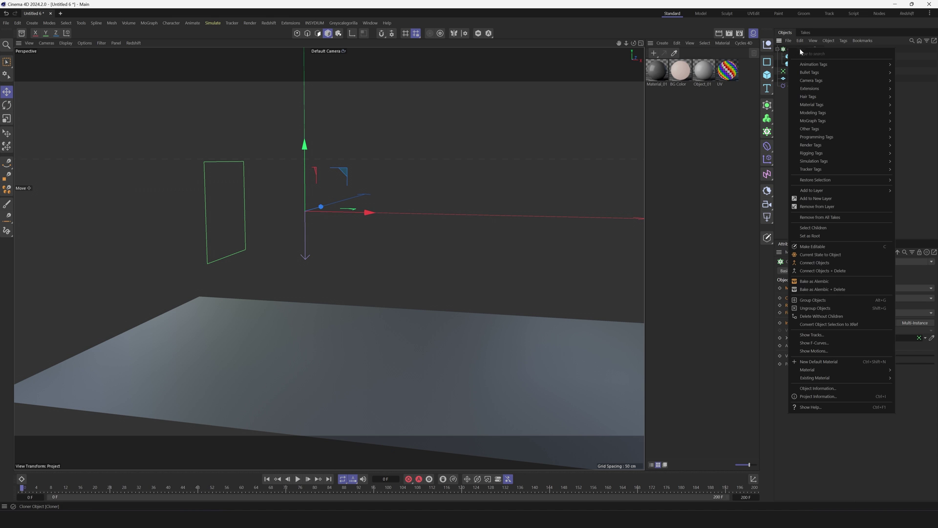
mouse_move(814, 125)
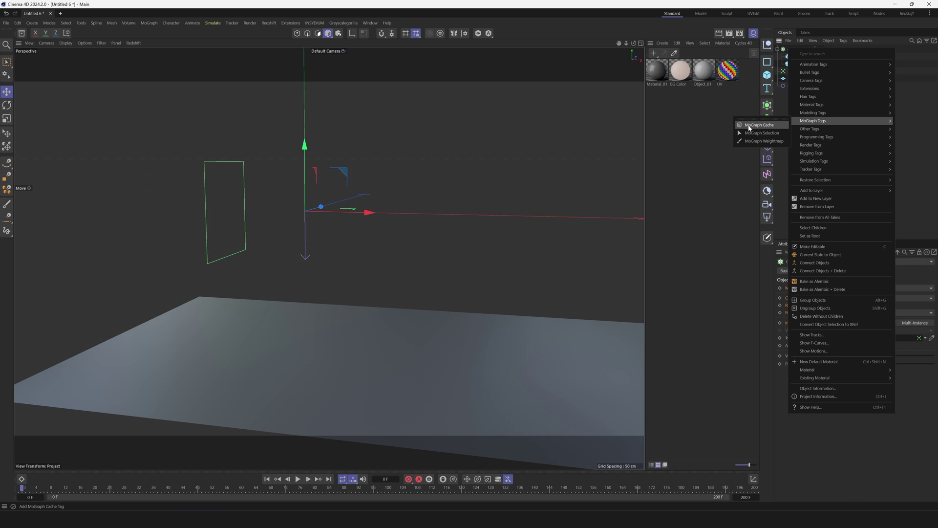
left_click(749, 126)
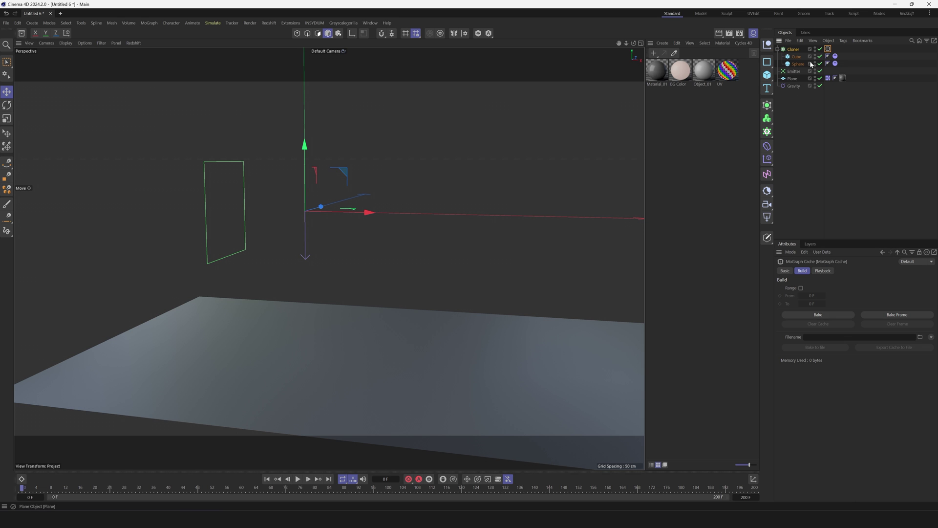
left_click(824, 316)
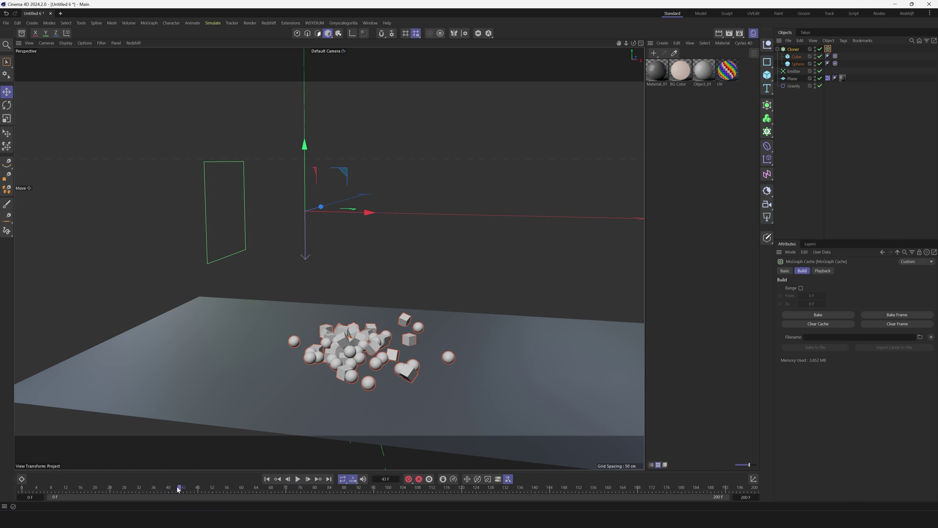
left_click_drag(178, 489, 158, 488)
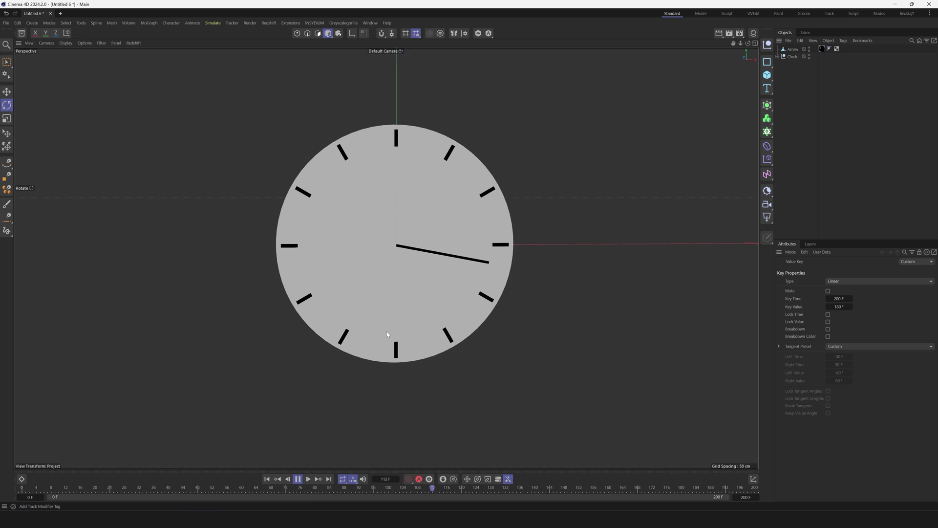
Step: Stop the clock animation, inspect the Arrow's coordinates and replay its rotation
left_click(298, 482)
left_click(793, 49)
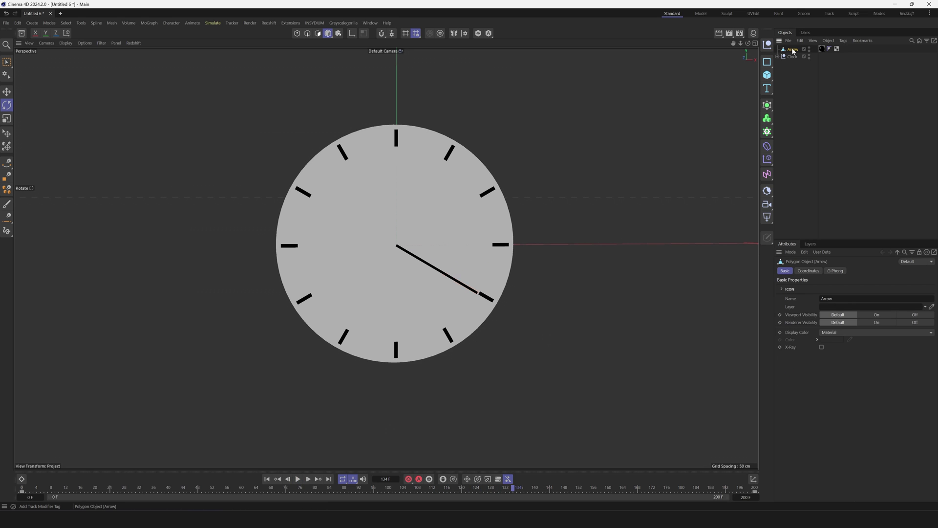
left_click(809, 271)
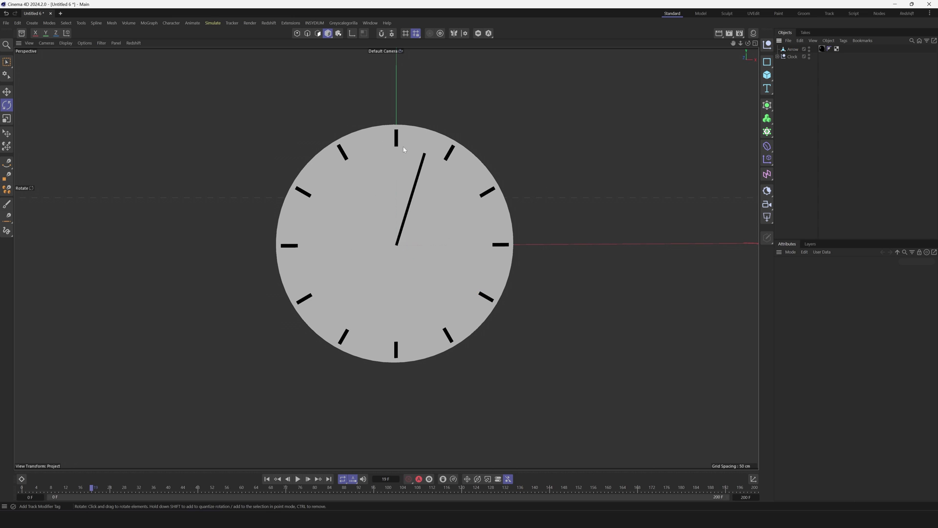
left_click(286, 479)
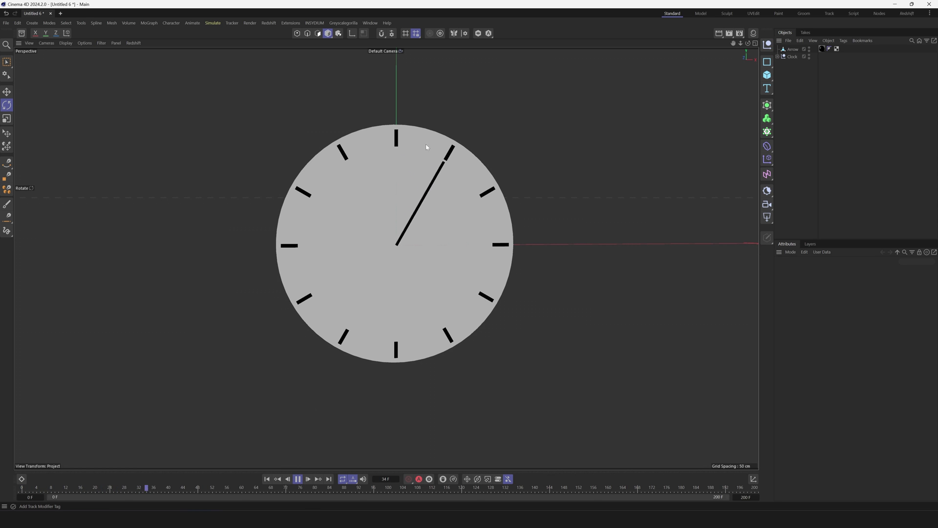
left_click(297, 479)
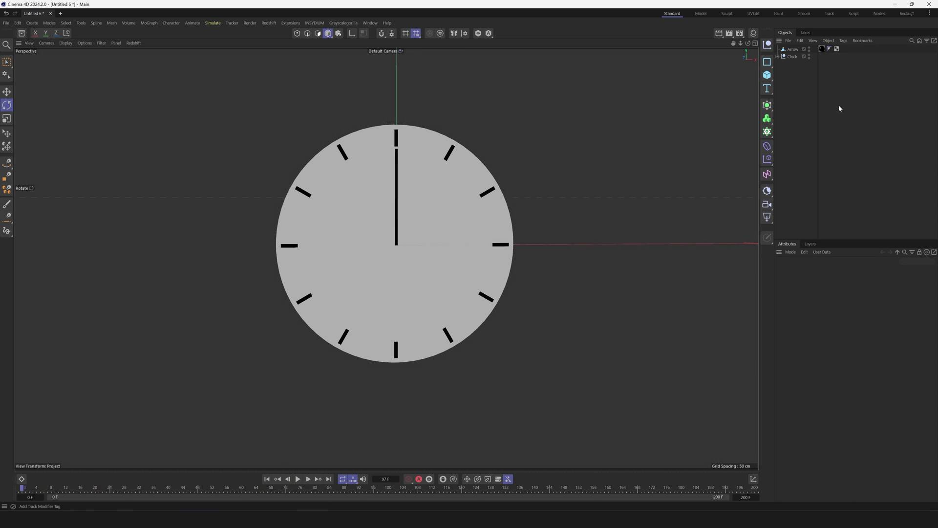
Step: Add a Track Modifier tag to the clock's Arrow and play the animation
left_click(795, 50)
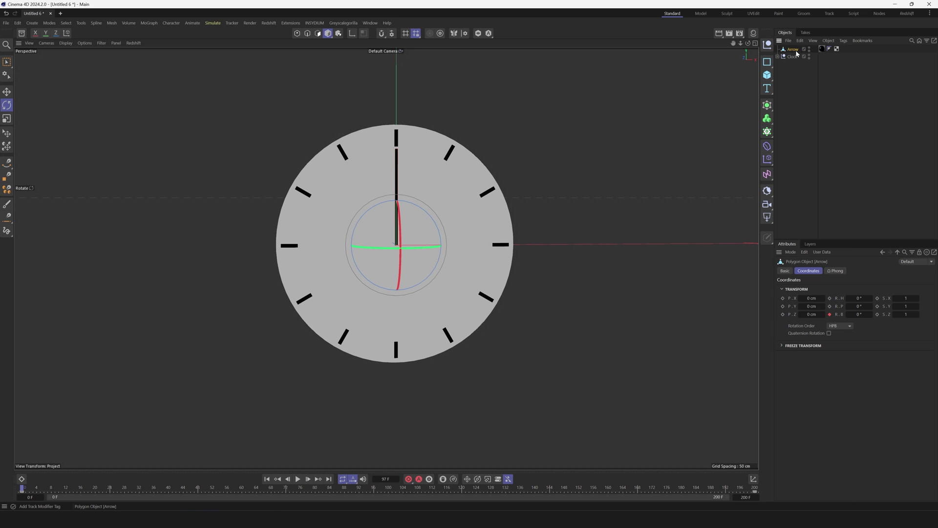
key("shift+c")
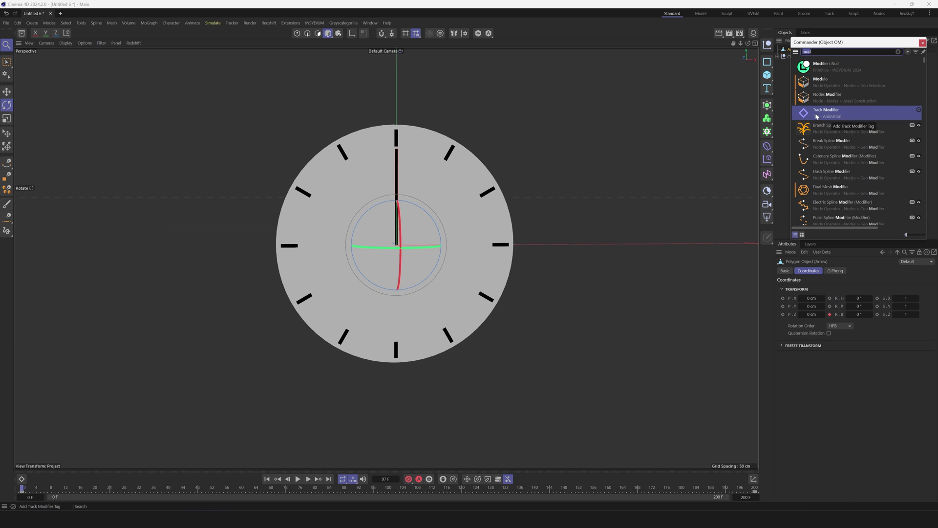
left_click(807, 114)
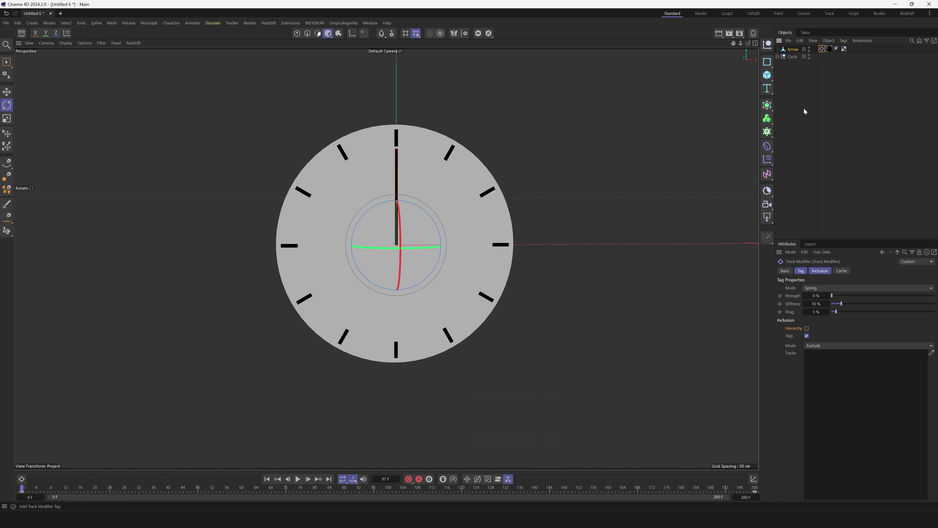
left_click(297, 480)
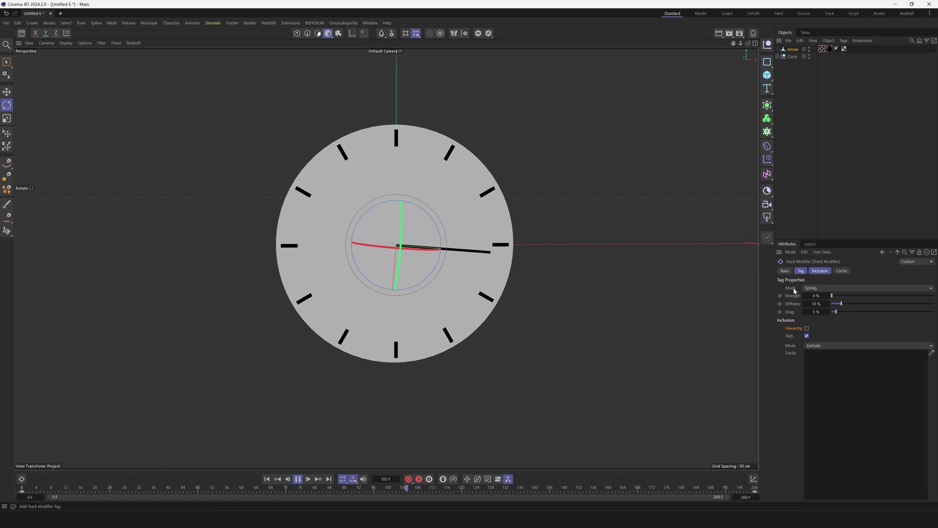
Step: Switch the Track Modifier's mode to Posterization and try Frame Step values of 5 F and 2 F during playback
left_click(812, 290)
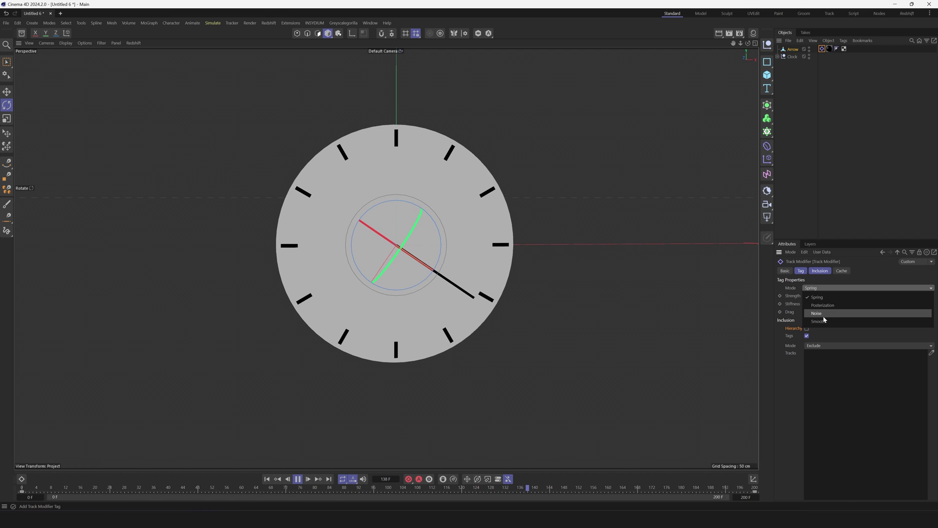
left_click(822, 306)
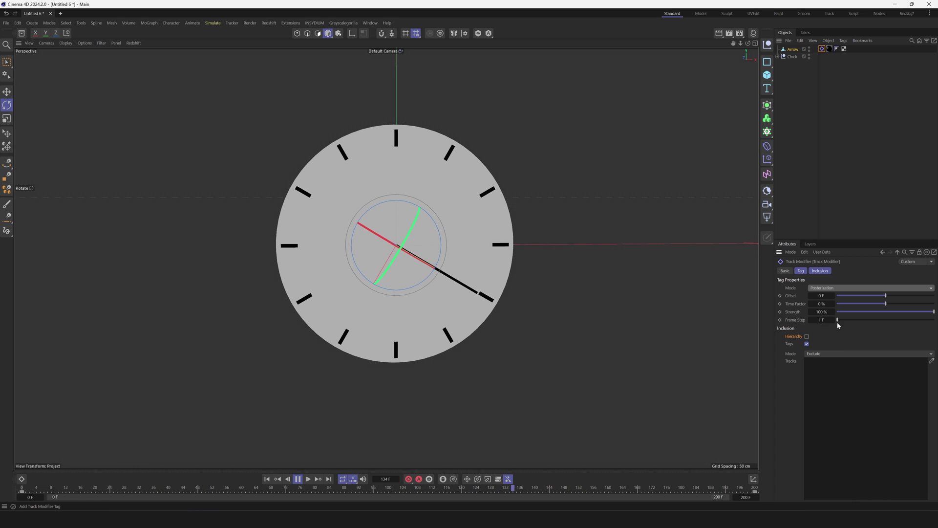
left_click_drag(830, 320, 842, 326)
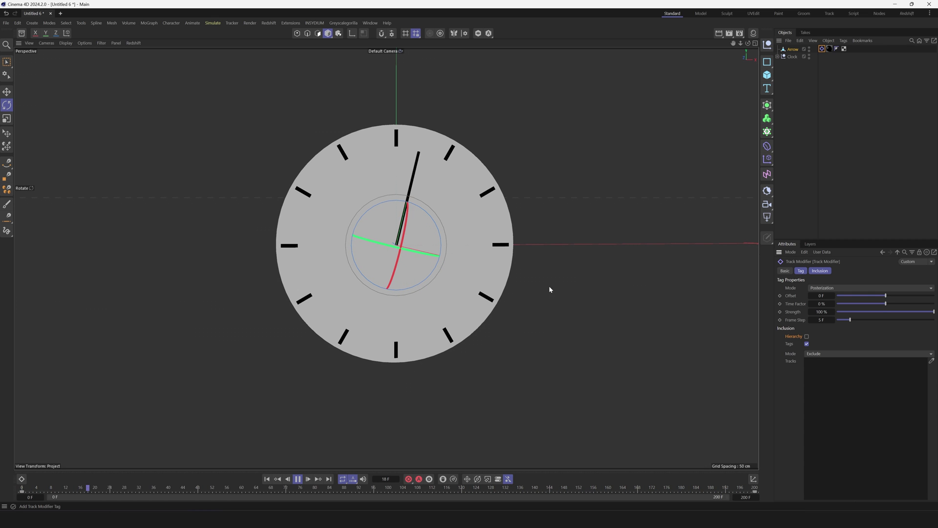
left_click(839, 322)
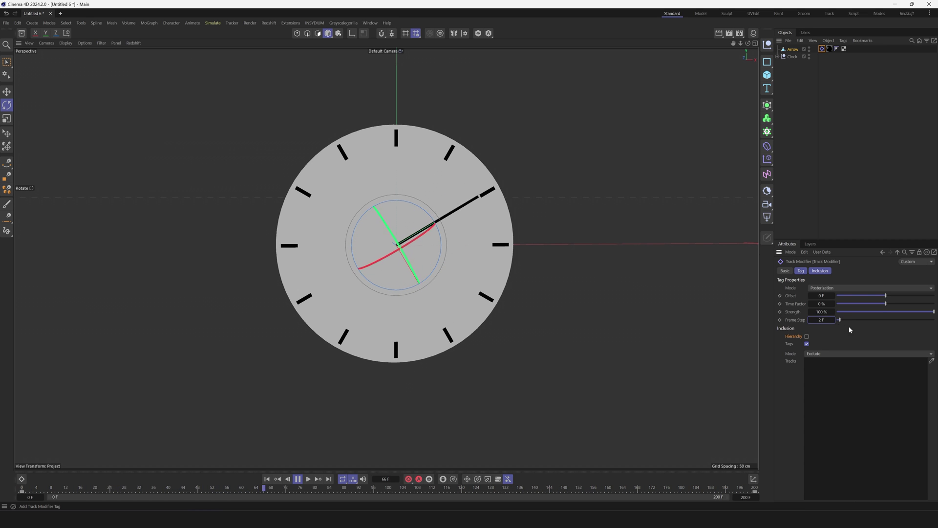
left_click(833, 321)
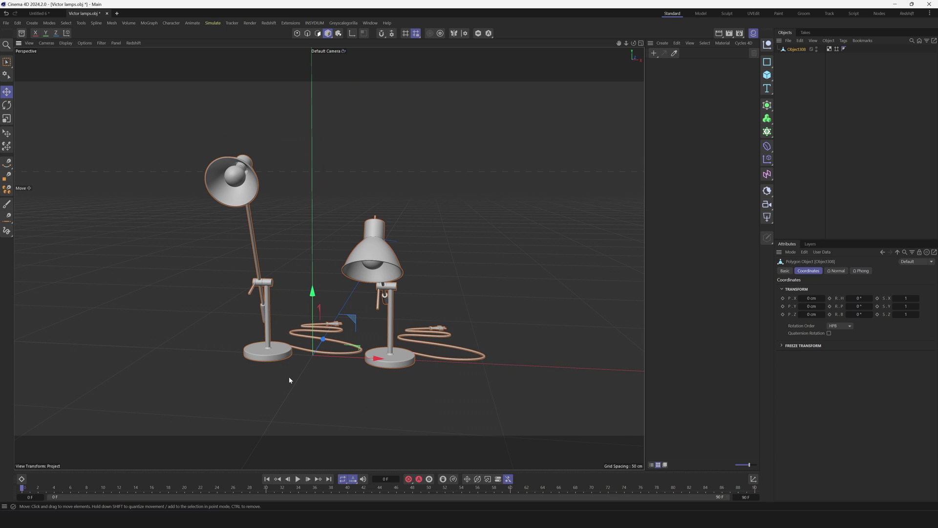
Step: Split the combined lamps mesh into separate objects with Polygon Islands to Objects
left_click_drag(398, 357, 186, 170, "alt")
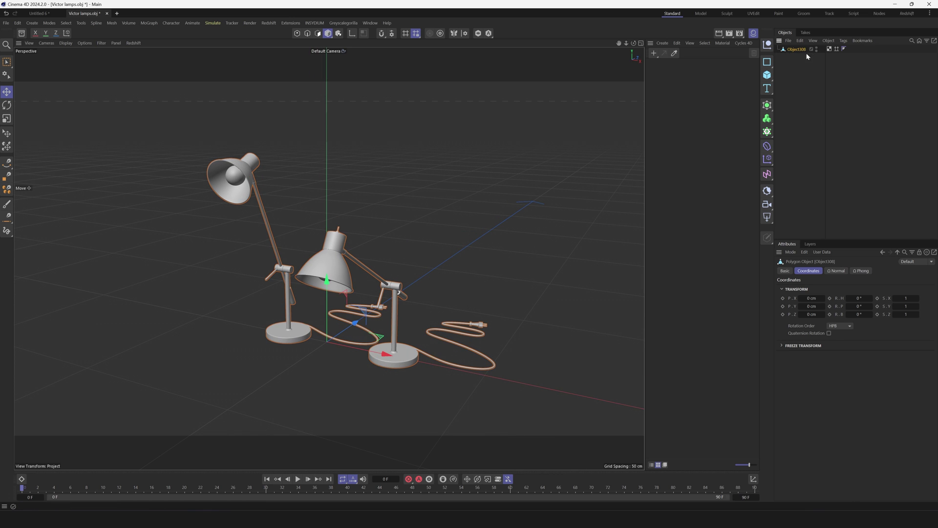
left_click_drag(368, 262, 423, 248, "alt")
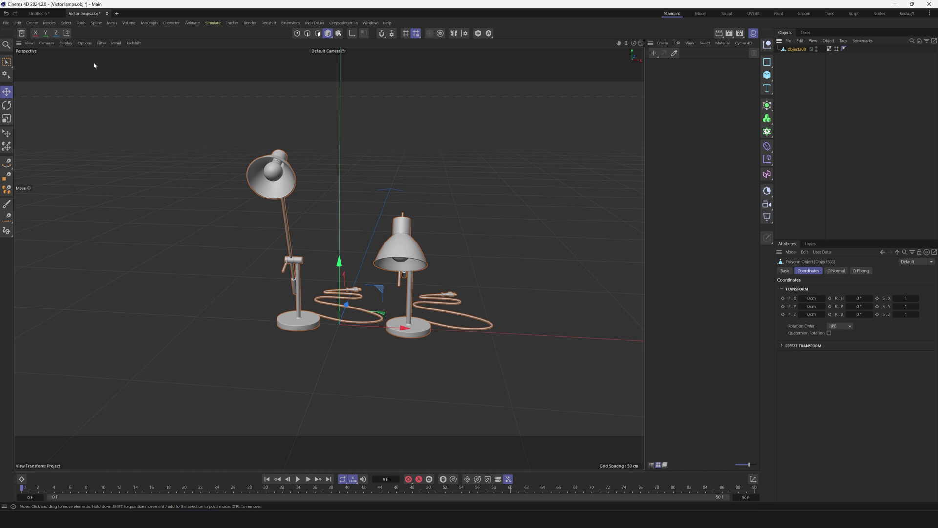
left_click(81, 24)
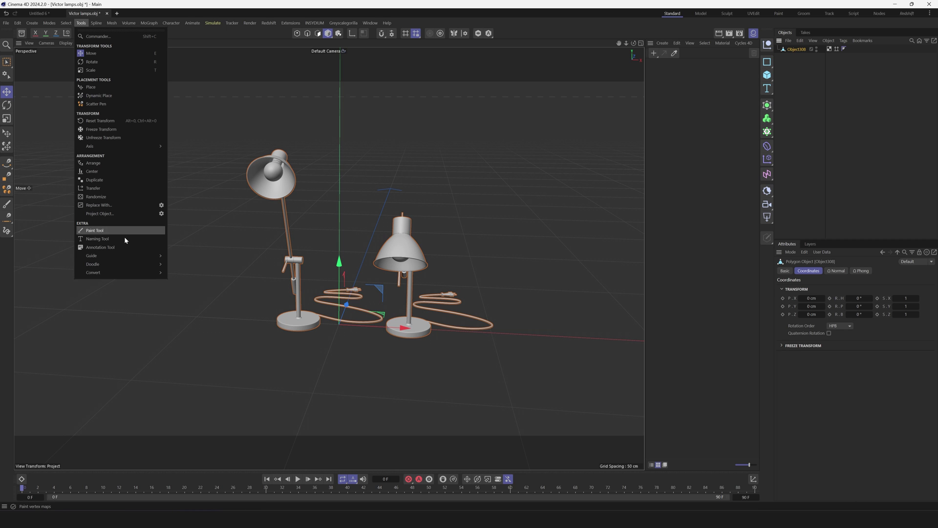
mouse_move(96, 272)
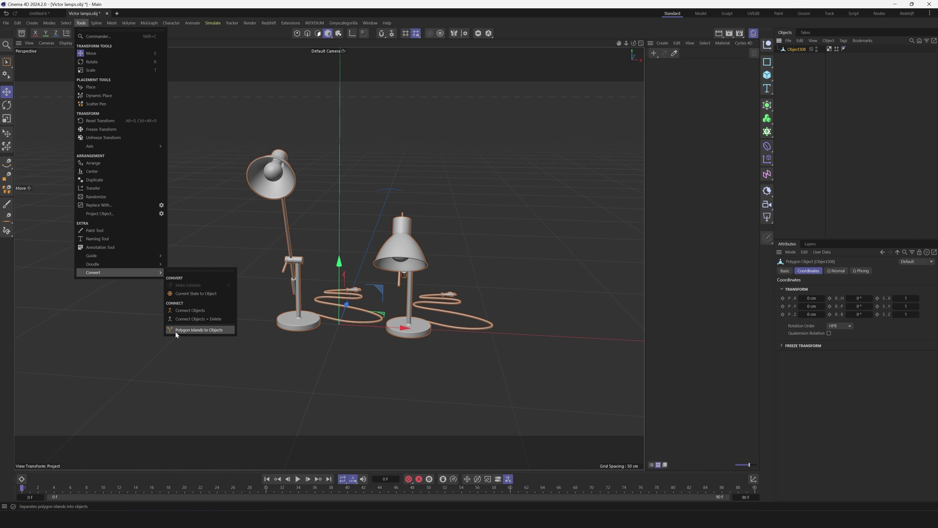
left_click(205, 330)
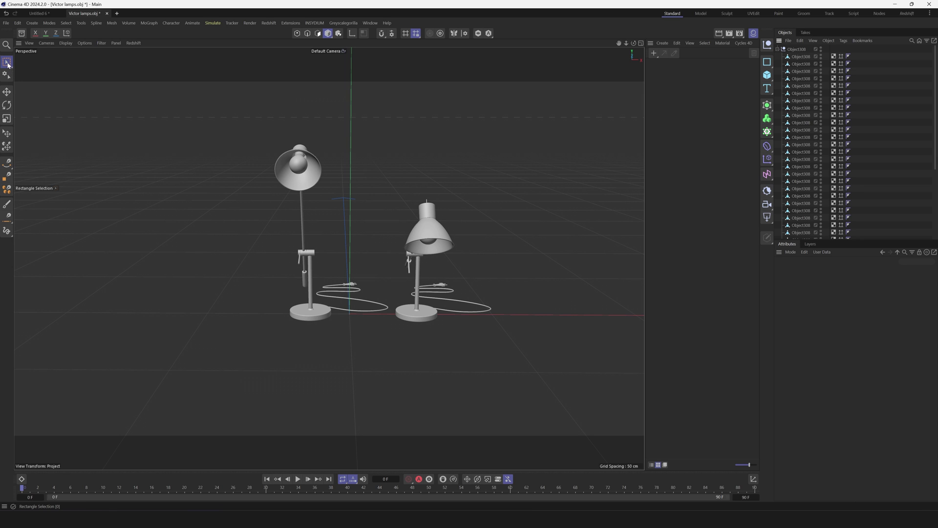
Step: Select all parts of the shorter lamp with Rectangle Selection, move them out of the Object308 null and group them
left_click_drag(8, 65, 39, 88)
left_click_drag(500, 141, 388, 356)
left_click_drag(804, 55, 809, 49)
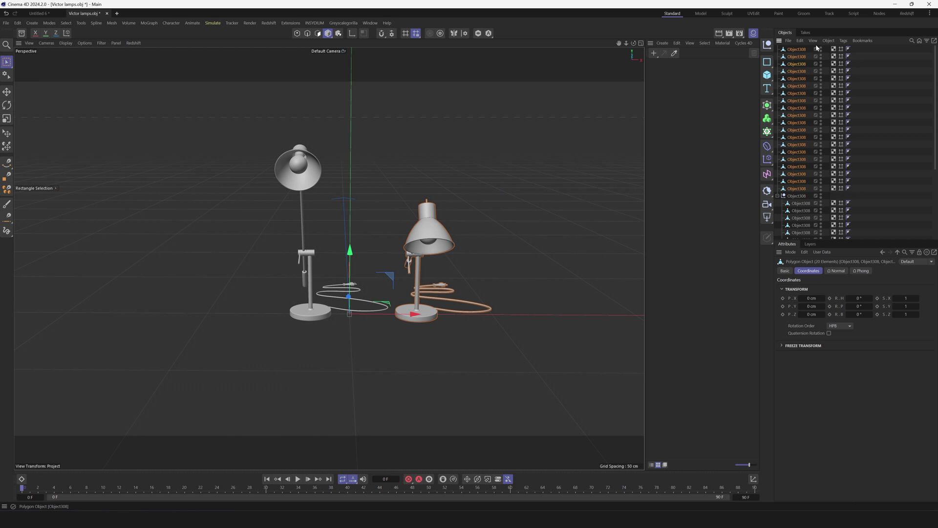
key("alt+g")
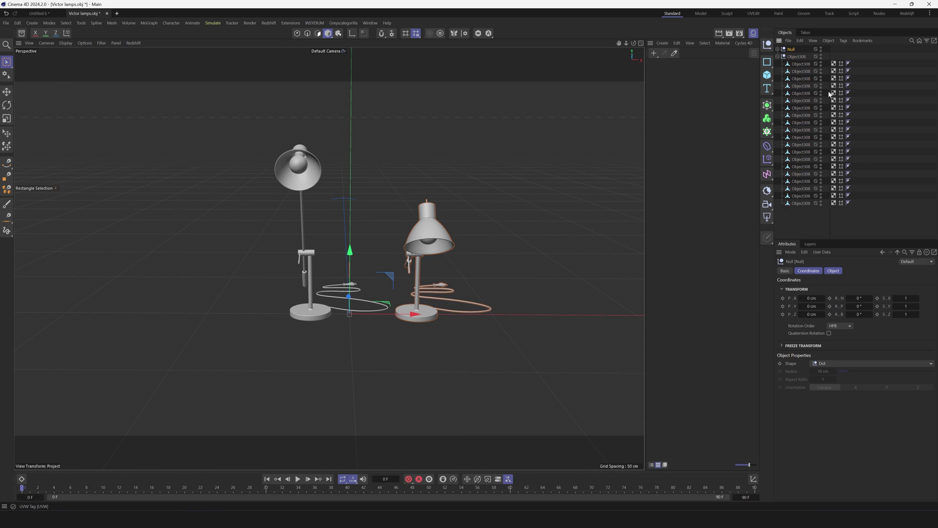
Step: Move the shorter lamp's group, named Right, as one object and hide it in the viewport, leaving only the taller lamp
left_click_drag(416, 314, 443, 317)
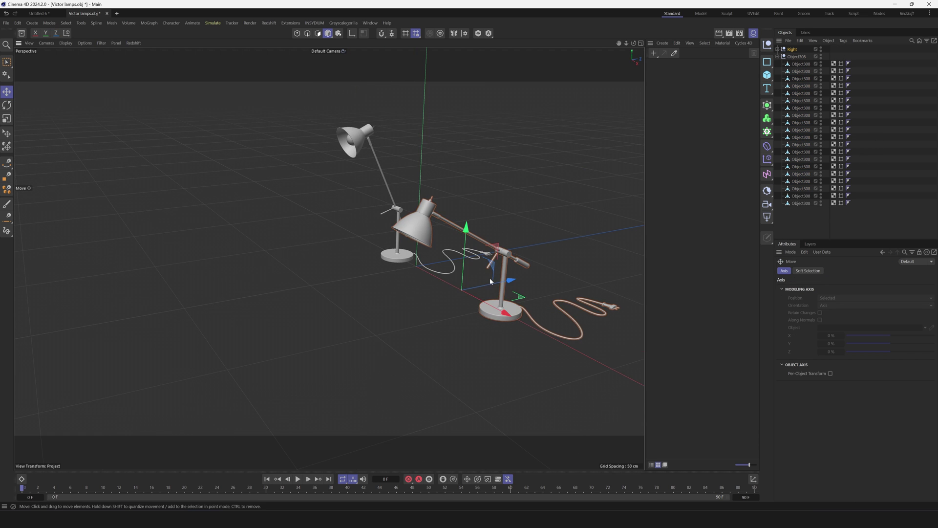
left_click_drag(489, 280, 400, 301)
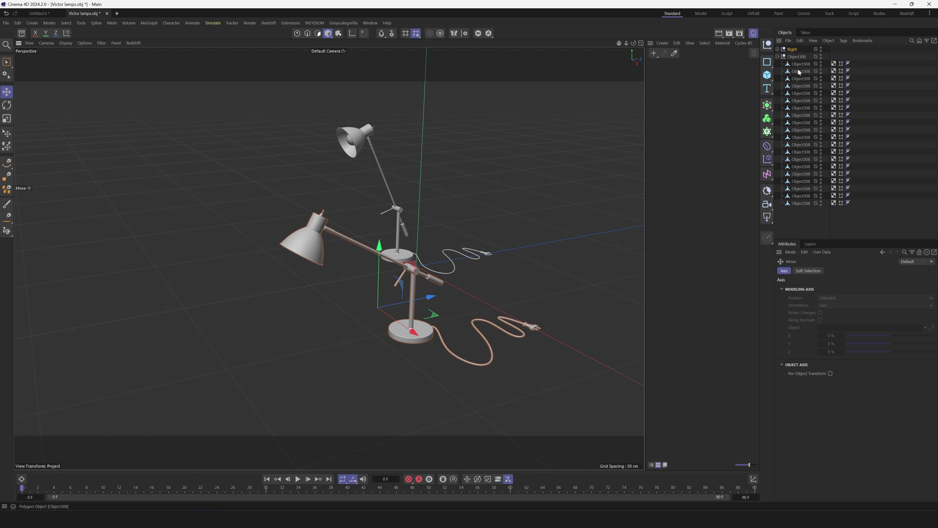
left_click(822, 48)
left_click_drag(477, 274, 322, 274, "alt")
left_click(268, 251)
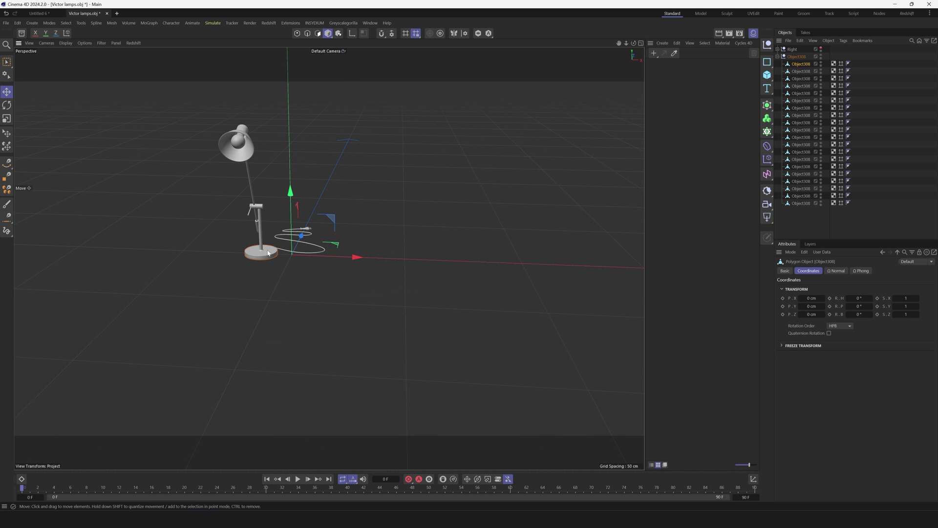
middle_click_drag(279, 155, 349, 215, "alt")
left_click_drag(348, 215, 307, 215, "alt")
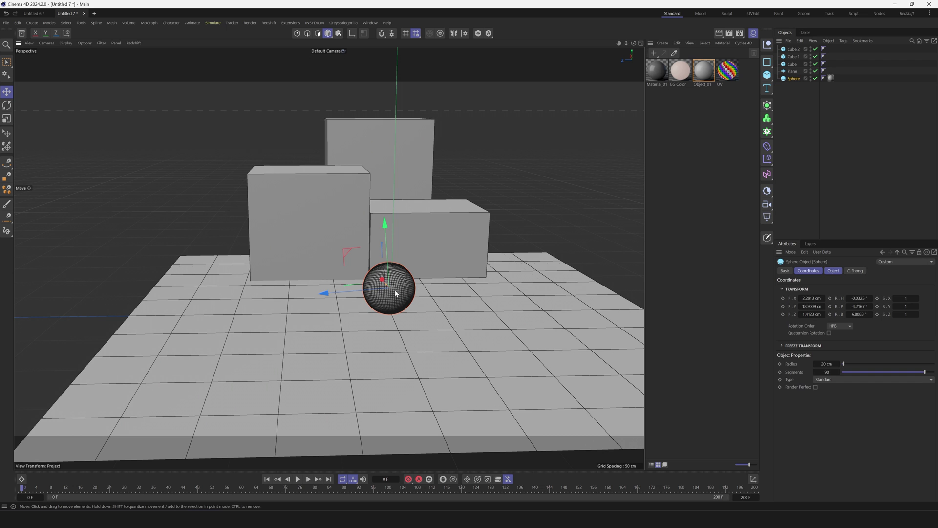
Step: Add a Redshift area light and move it beside the cubes and sphere, raised above the plane
left_click_drag(416, 299, 446, 292, "alt")
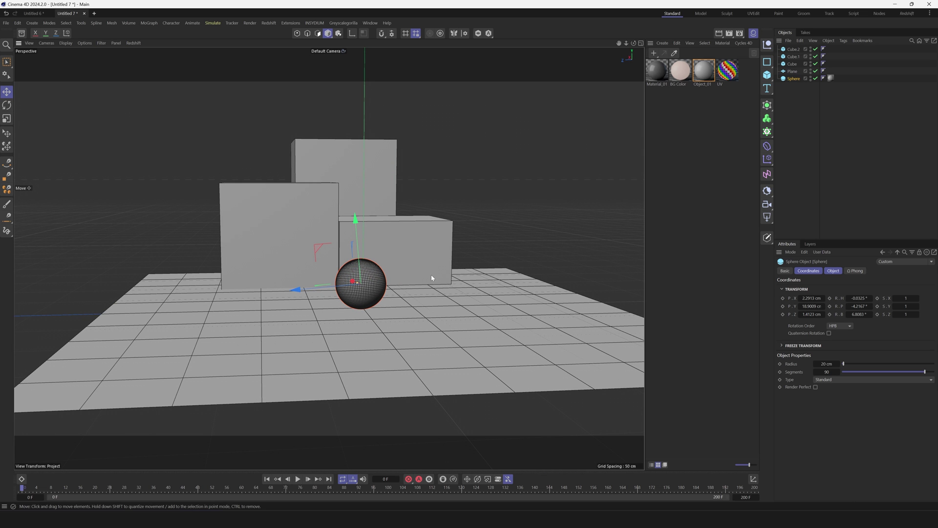
left_click(768, 218)
left_click_drag(300, 300, 489, 303)
left_click_drag(555, 232, 517, 150)
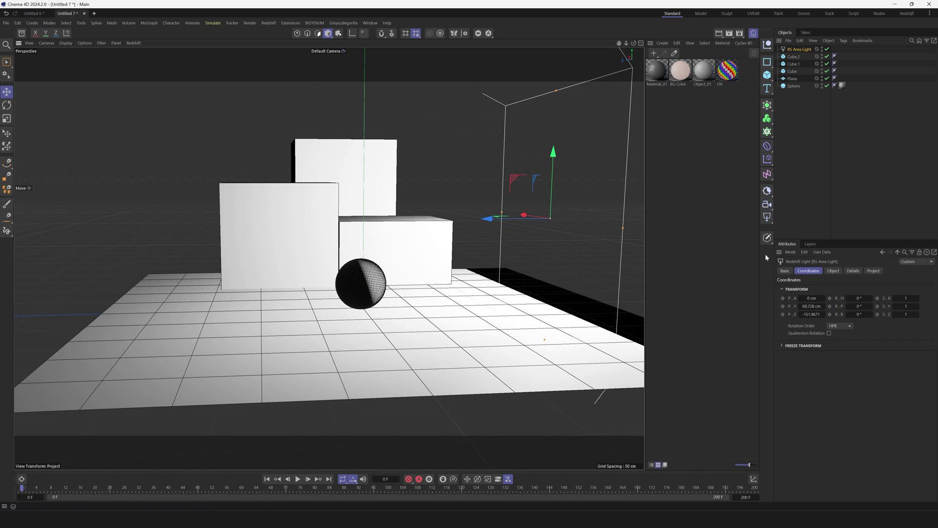
Step: Manually rotate and reposition the area light so it angles down towards the cubes, at about Y 123.9 cm and Z -181 cm
mouse_move(858, 298)
left_mouse_down()
mouse_move(846, 307)
mouse_move(860, 314)
left_mouse_up()
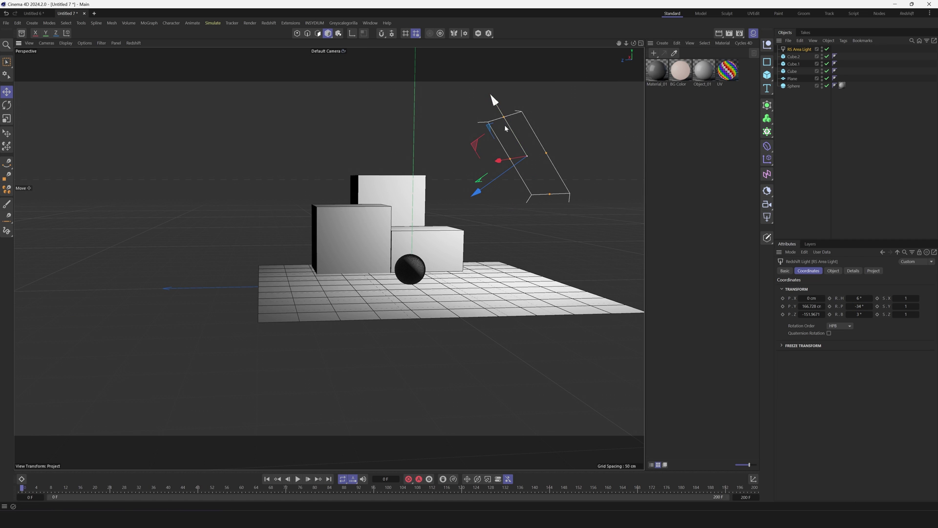
left_click_drag(506, 128, 522, 157)
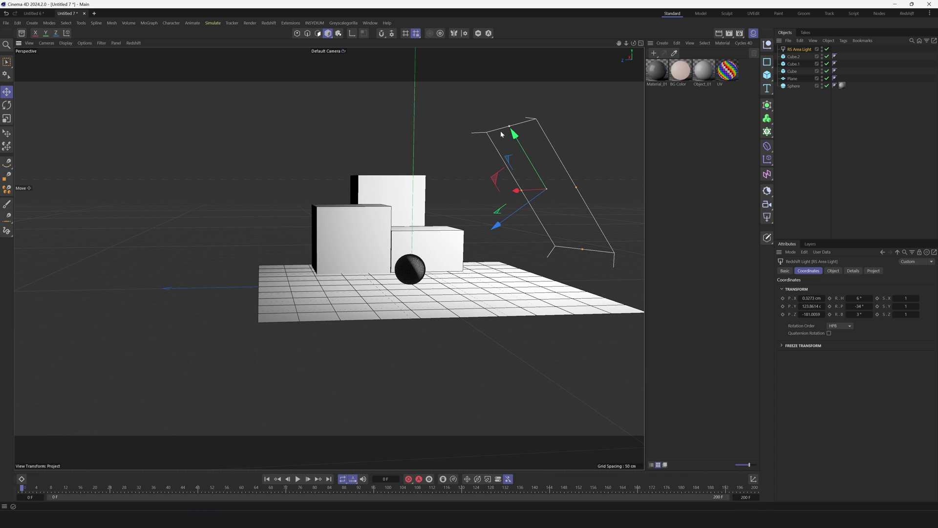
left_click_drag(859, 307, 862, 298)
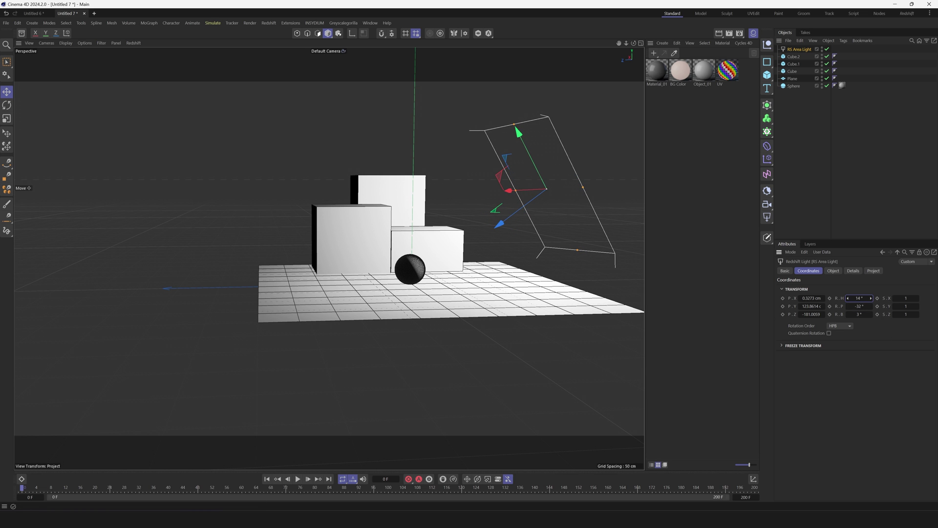
left_click(532, 277)
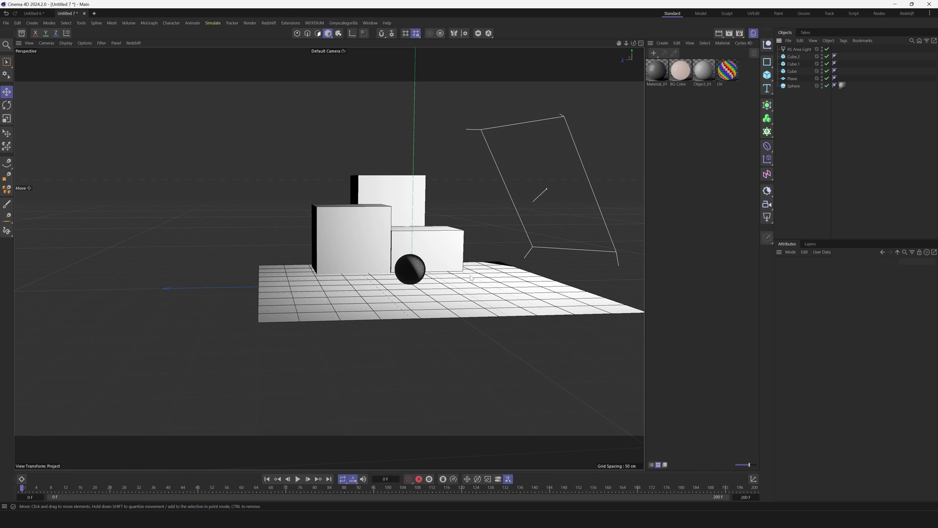
Step: Add a null object to the scene and name it Light
left_click(767, 45)
double_click(791, 50)
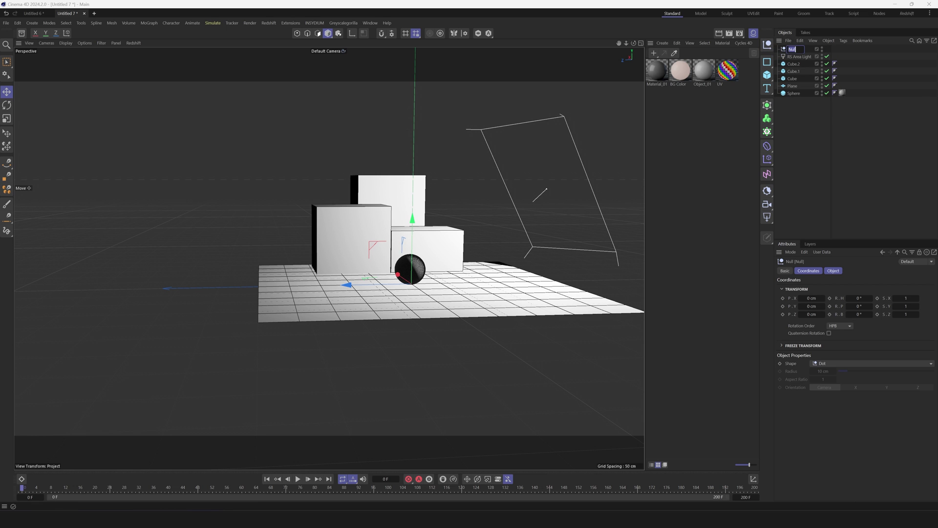
type("Light")
key("Return")
Step: Add a Target tag to the RS Area Light with the Light null as target object, and re-aim it by moving the null
left_click(793, 56)
right_click(797, 58)
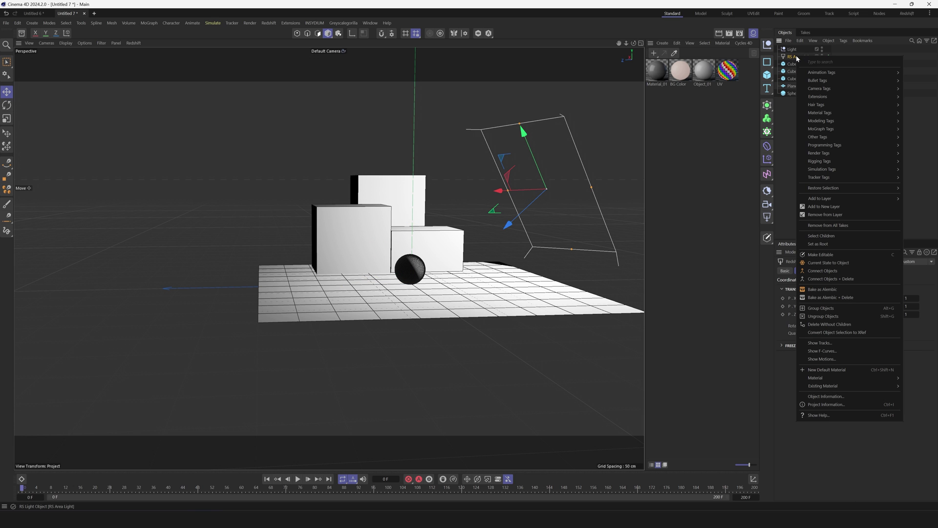
mouse_move(804, 72)
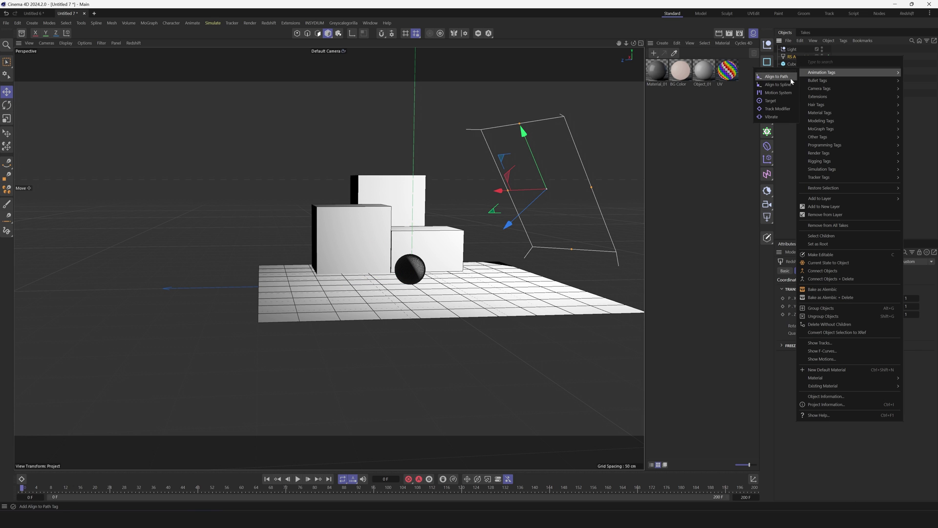
left_click(770, 101)
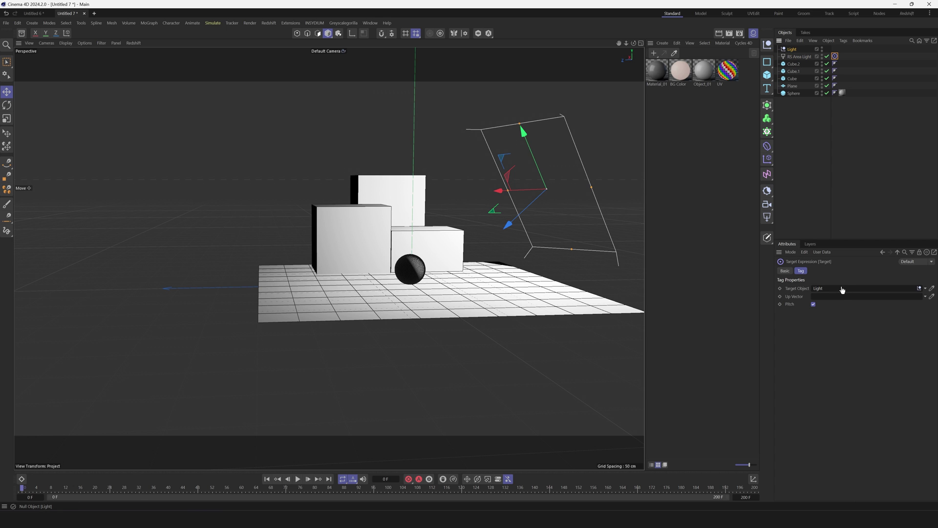
left_click_drag(843, 289, 842, 288)
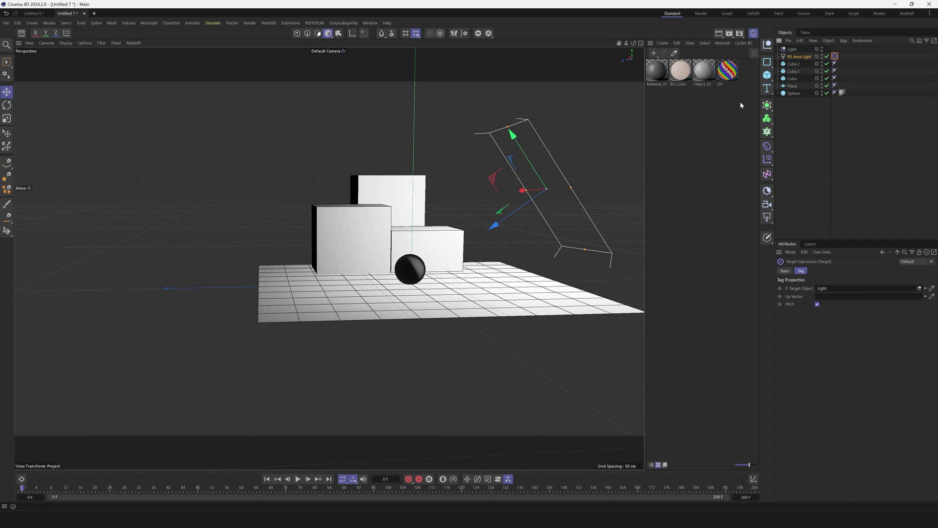
left_click(792, 50)
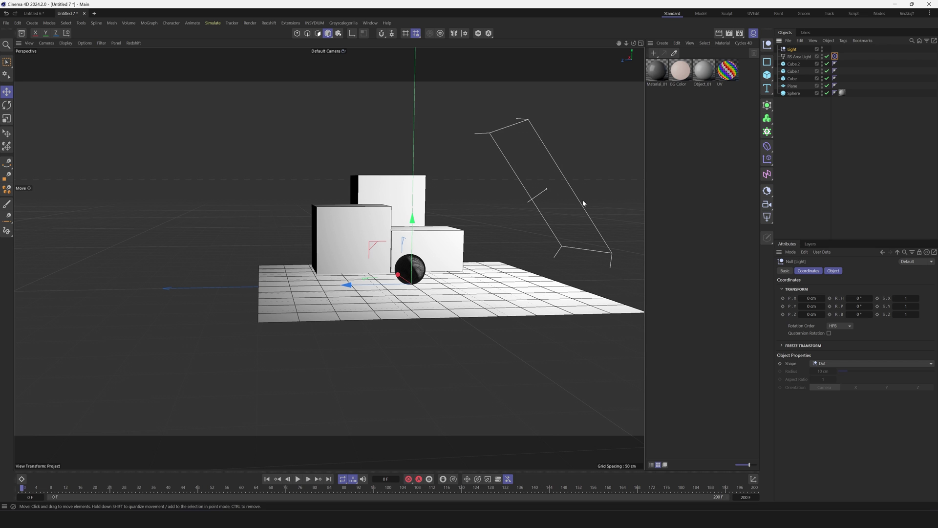
left_click_drag(390, 278, 431, 221)
Step: Duplicate the targeted area light and move the copy to the opposite side of the scene, about X -80, Y 194, Z 239 cm
left_click_drag(797, 57, 799, 53, "ctrl")
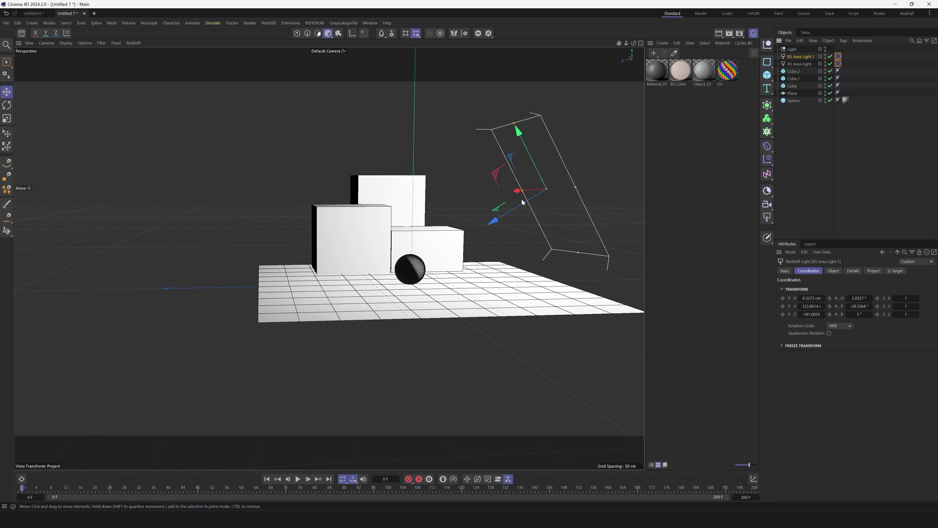
left_click(67, 33)
left_click_drag(522, 202, 174, 250)
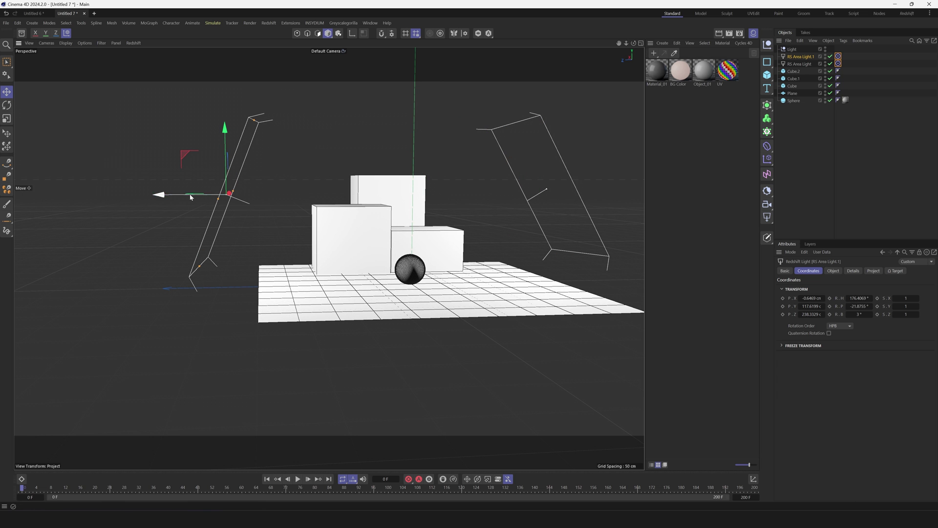
left_click_drag(440, 235, 450, 239, "alt")
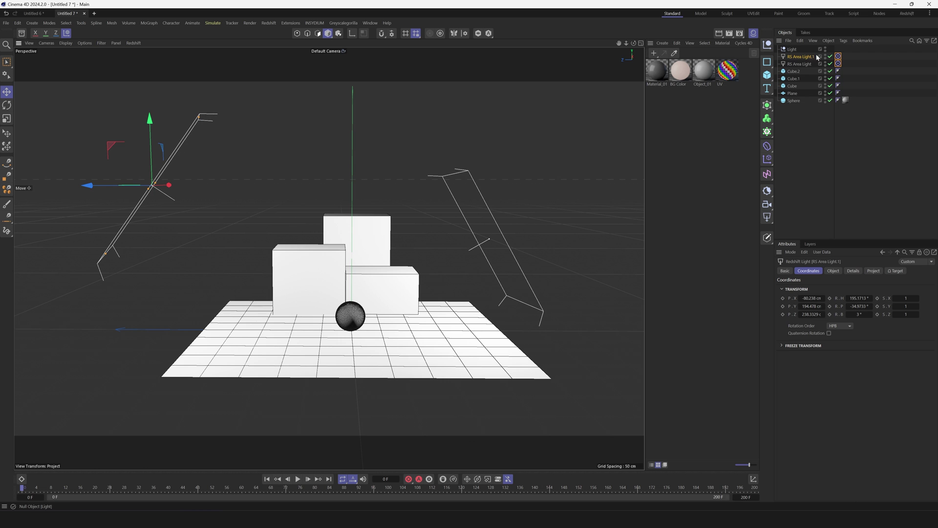
Step: Move the Light null across the plane and upwards to re-aim both area lights together
left_click(792, 50)
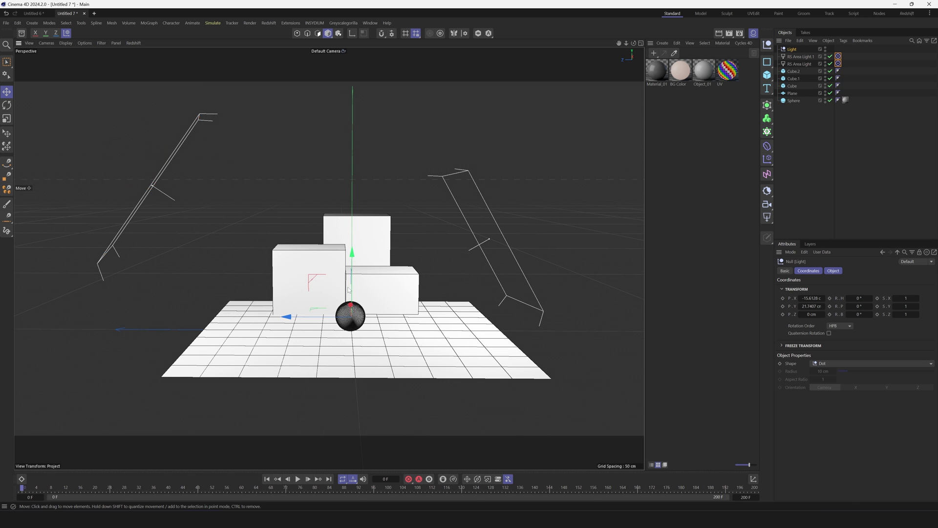
left_click_drag(337, 225, 192, 259, "alt")
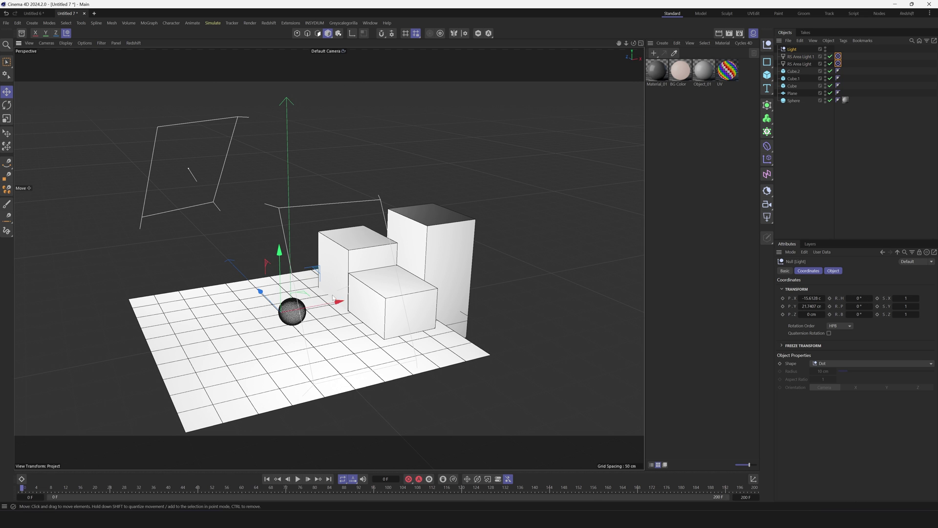
left_click_drag(333, 299, 429, 288)
left_click_drag(384, 235, 385, 209)
left_click_drag(345, 283, 489, 261, "alt")
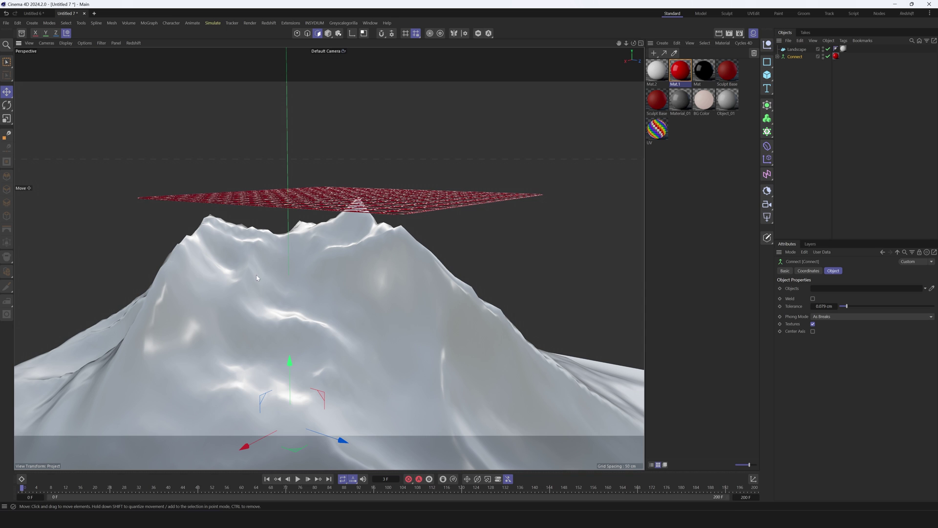
Step: Examine the red circular wire grid above the landscape from several angles and distances
left_click_drag(401, 267, 365, 283, "alt")
scroll(365, 283, "up", 5)
scroll(364, 282, "down", 3)
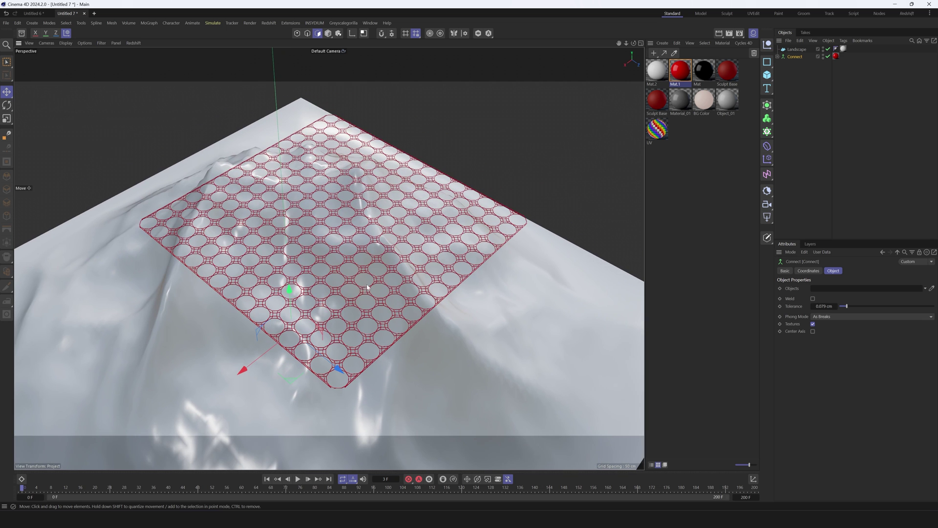
left_click(768, 150)
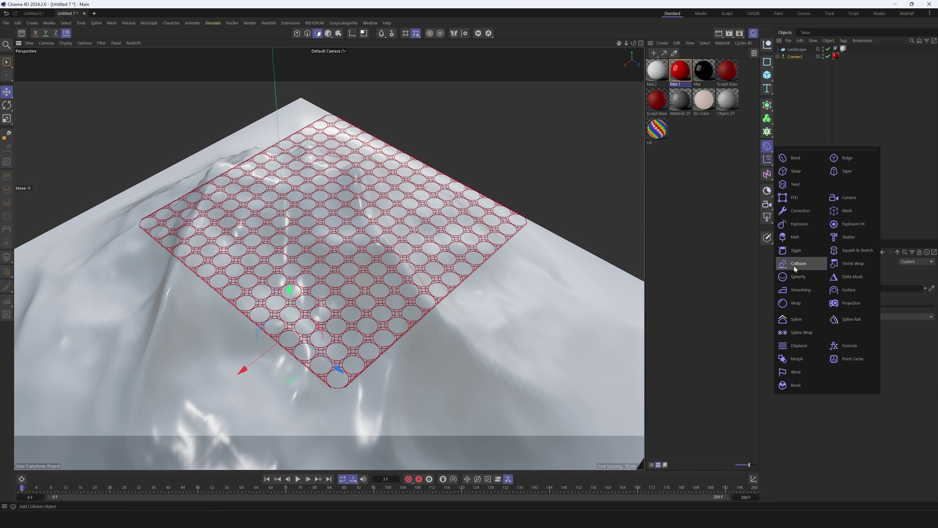
left_click(808, 80)
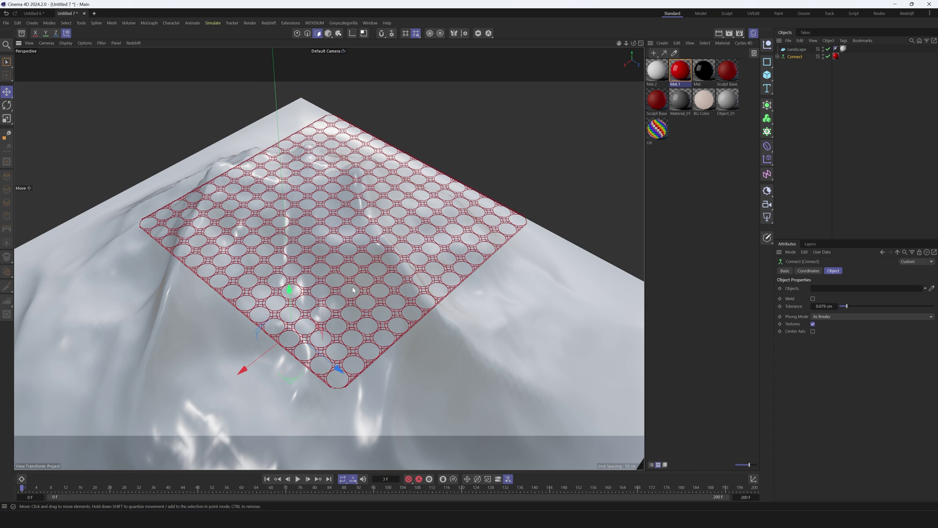
mouse_move(354, 316)
left_mouse_down("alt")
mouse_move(357, 265)
mouse_move(355, 302)
left_mouse_up("alt")
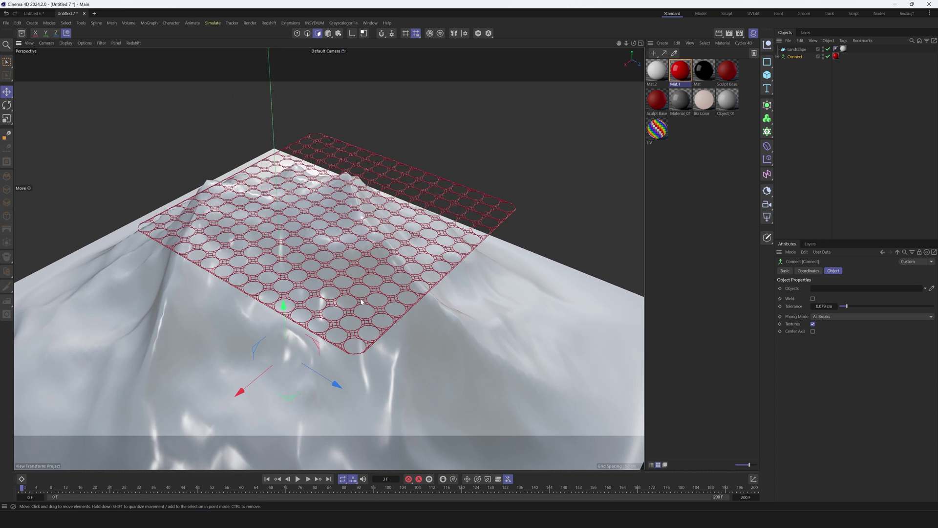
right_click_drag(334, 276, 367, 270, "alt")
scroll(371, 270, "up", 3)
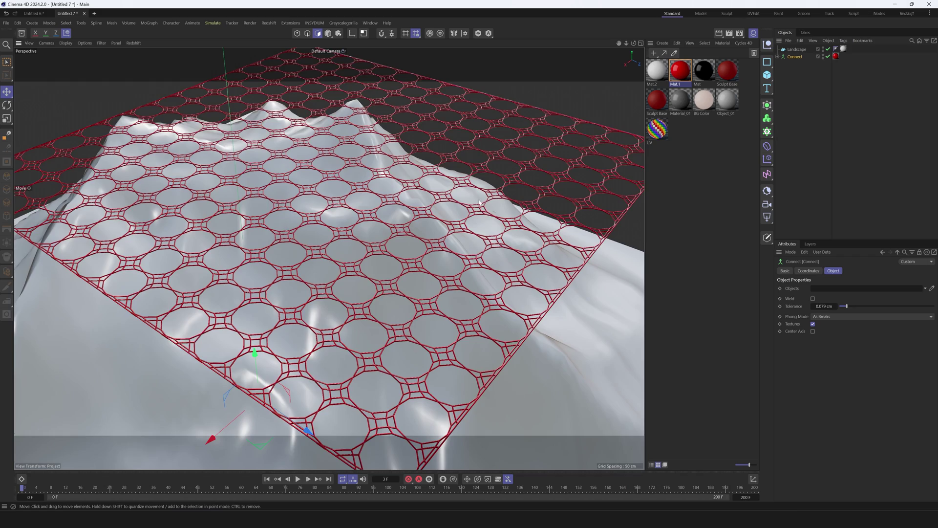
scroll(479, 202, "down", 3)
middle_click_drag(391, 169, 336, 194, "alt")
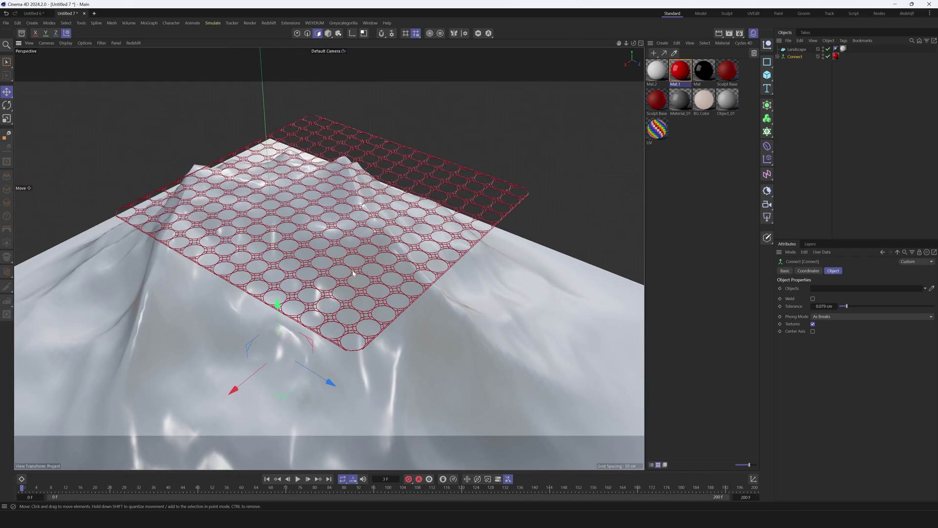
left_click_drag(354, 273, 445, 276, "alt")
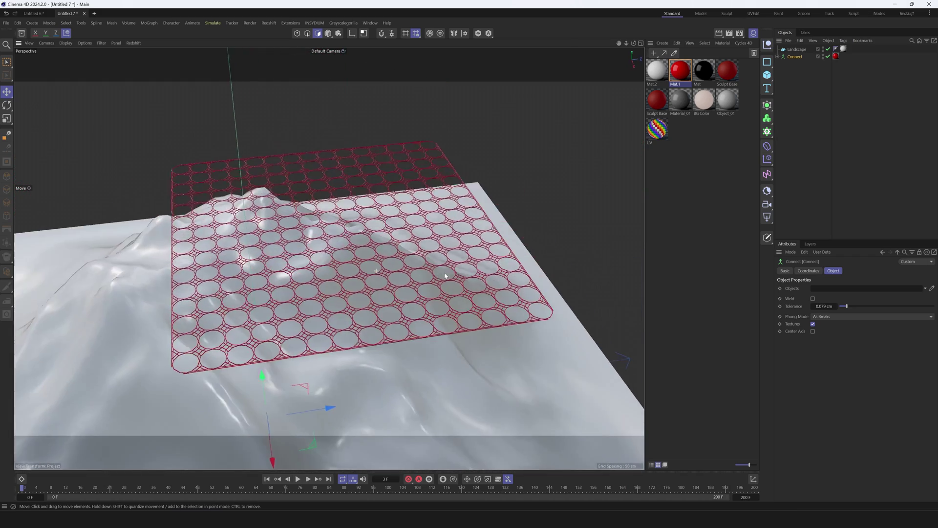
scroll(445, 276, "up", 8)
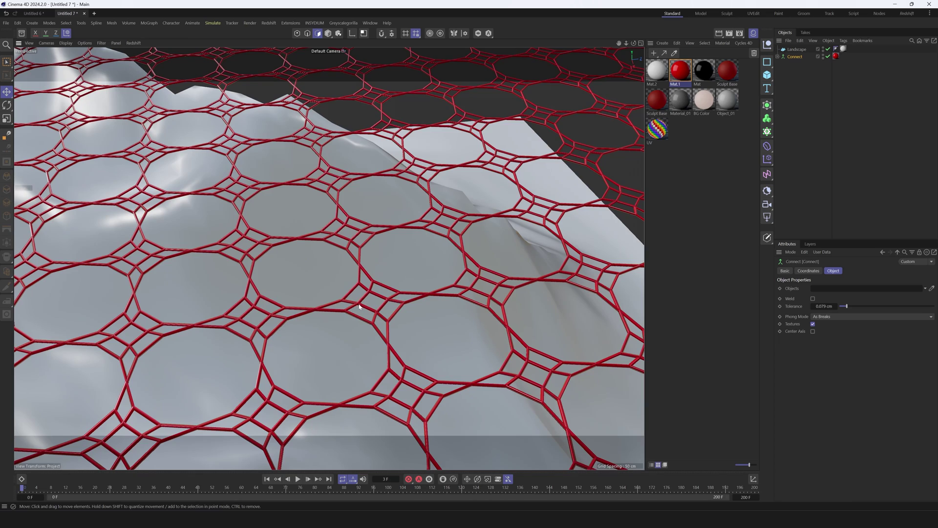
scroll(360, 306, "down", 10)
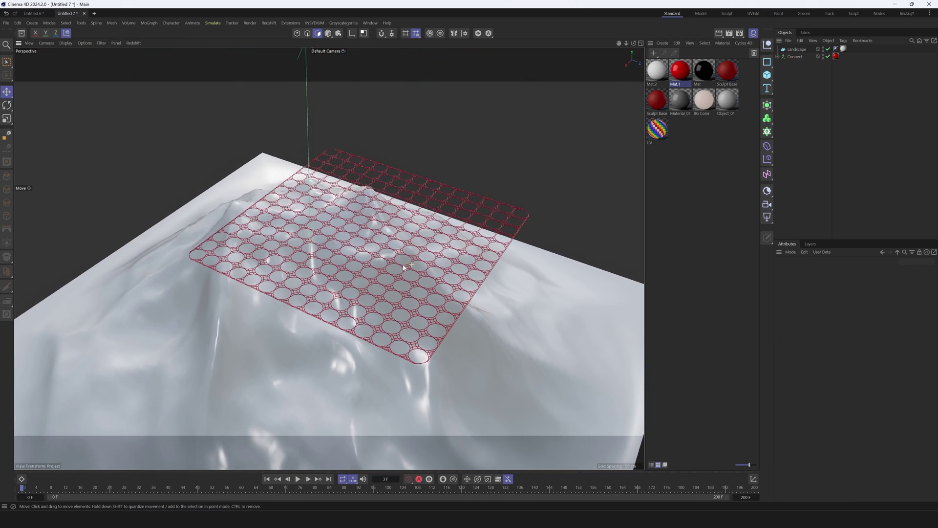
Step: Group the Connect object under a null and add a Projection deformer
left_click(795, 56)
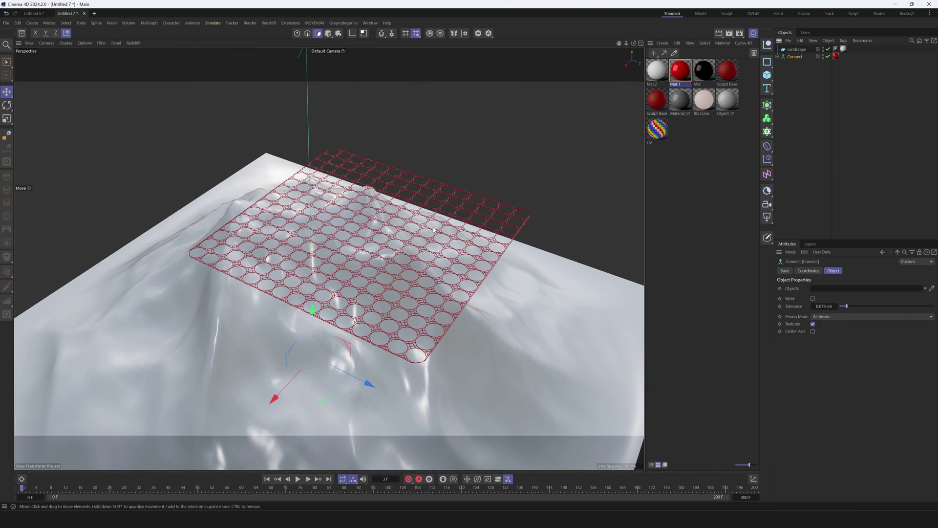
key("alt+g")
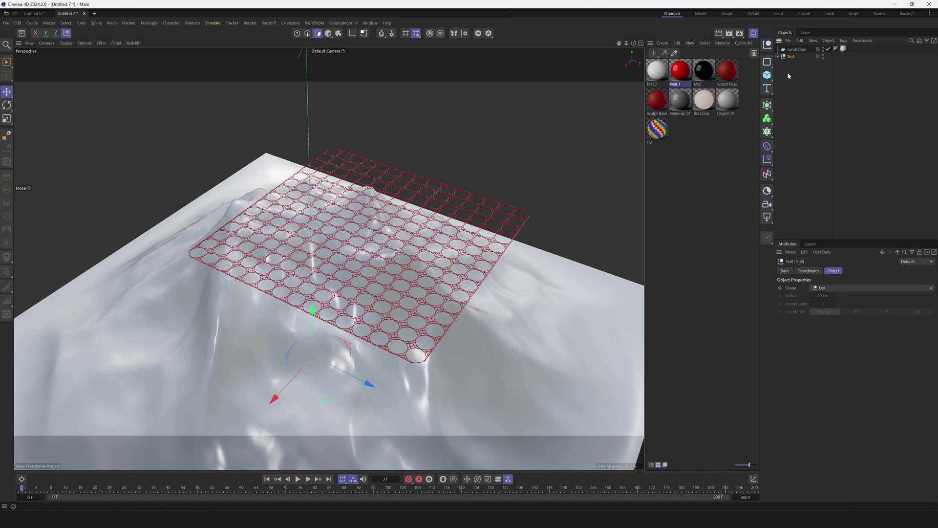
left_click(766, 146)
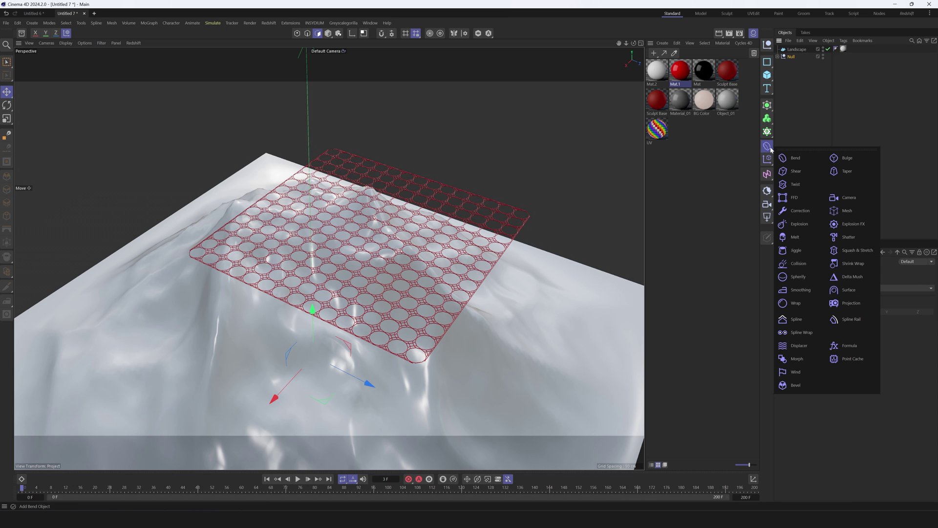
left_click(850, 304)
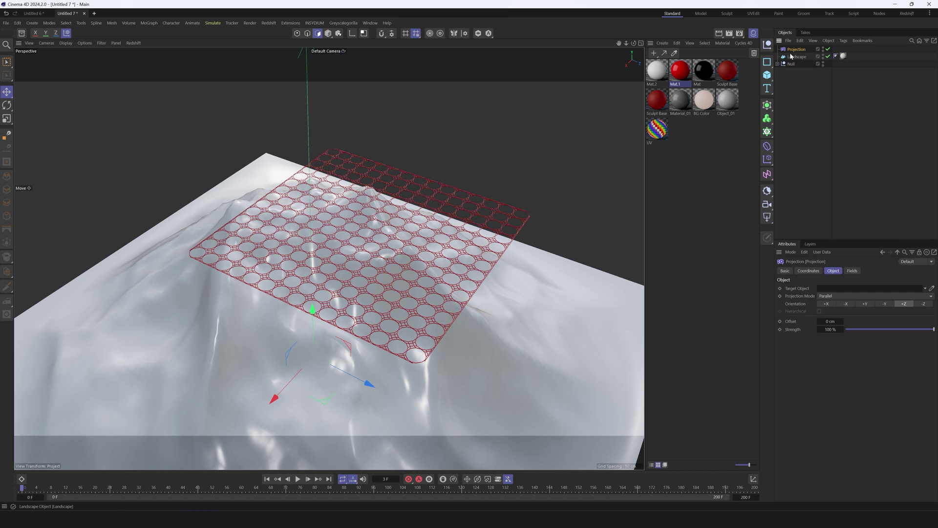
Step: Move the Projection deformer into the null above the Connect object and assign the Landscape as its target object
left_click_drag(798, 51, 793, 64)
left_click_drag(797, 51, 823, 244)
left_click_drag(829, 293, 829, 292)
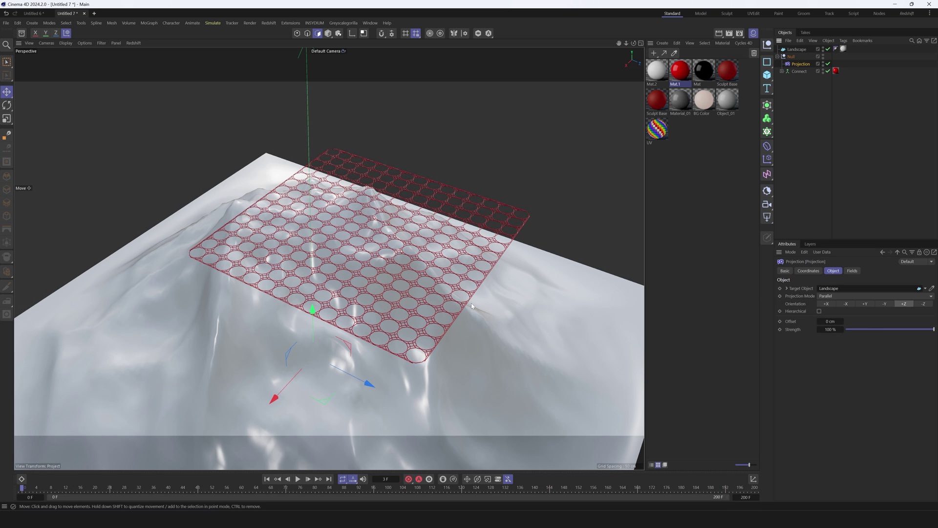
Step: Set the Projection deformer's orientation to -Y so the grid projects down onto the landscape
left_click(887, 306)
mouse_move(397, 305)
left_mouse_down("alt")
mouse_move(356, 276)
mouse_move(419, 336)
mouse_move(365, 315)
mouse_move(398, 322)
left_mouse_up("alt")
right_click_drag(398, 322, 417, 332, "alt")
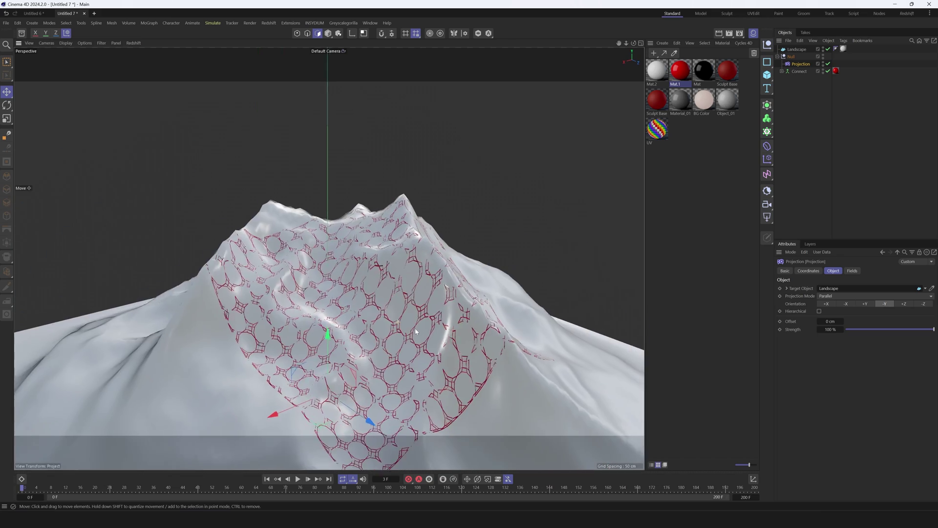
left_click_drag(416, 332, 430, 243, "alt")
left_click_drag(359, 313, 416, 308, "alt")
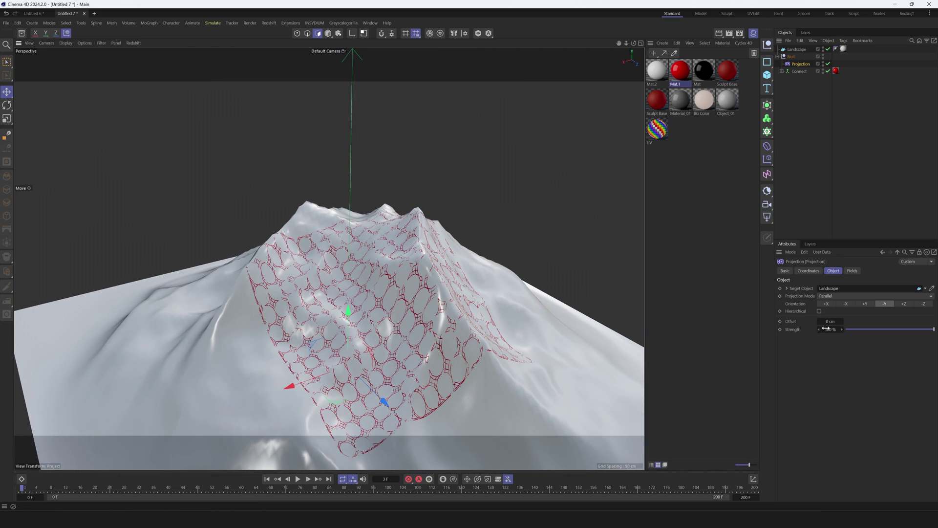
Step: Set the Projection deformer's offset to 0.5 cm to lift the wire grid off the landscape surface
scroll(484, 324, "up", 10)
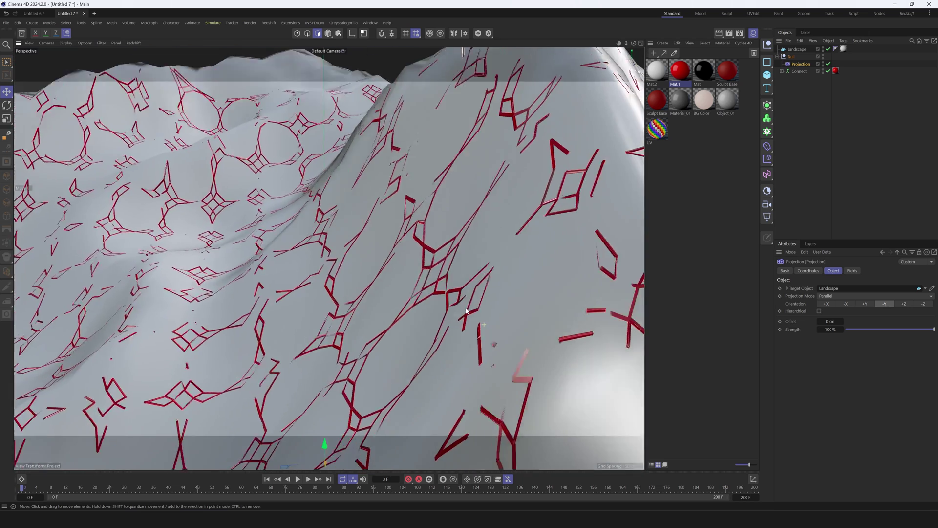
left_click_drag(467, 311, 498, 309, "alt")
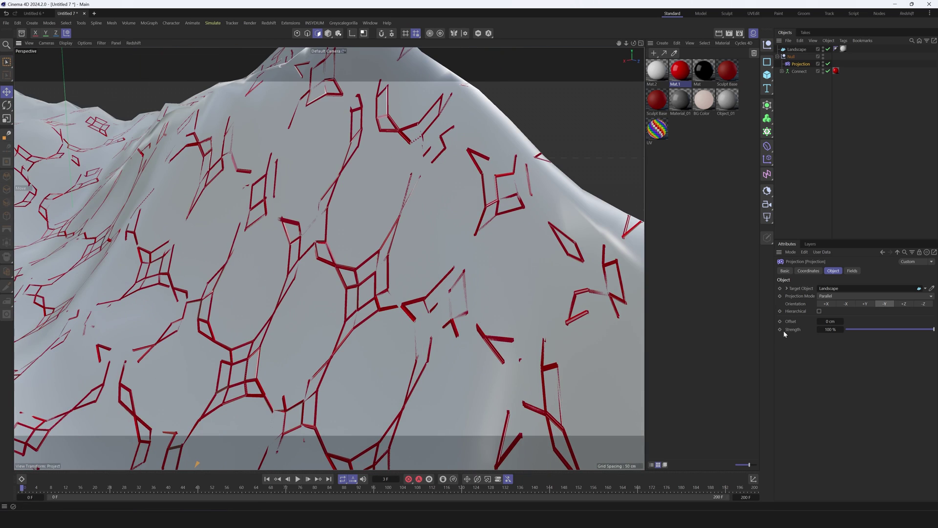
middle_click_drag(278, 274, 462, 293, "alt")
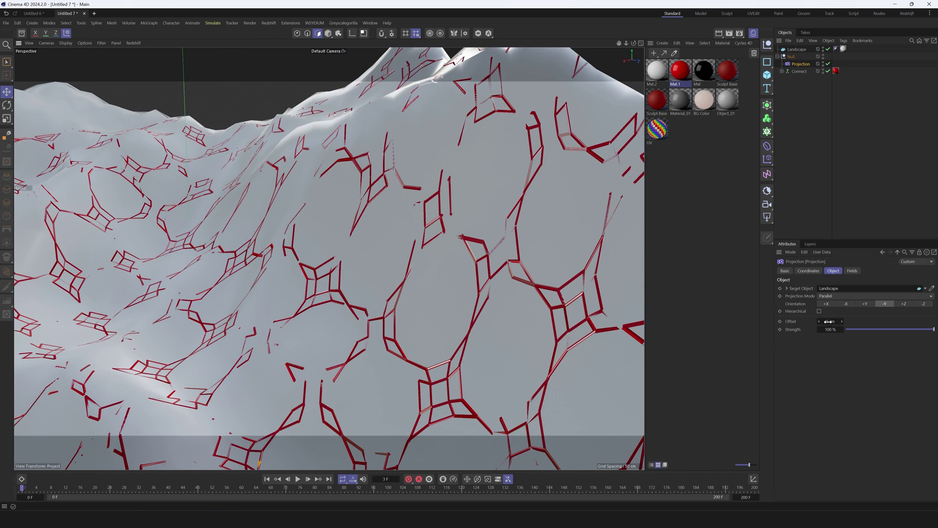
type(".2")
key("Return")
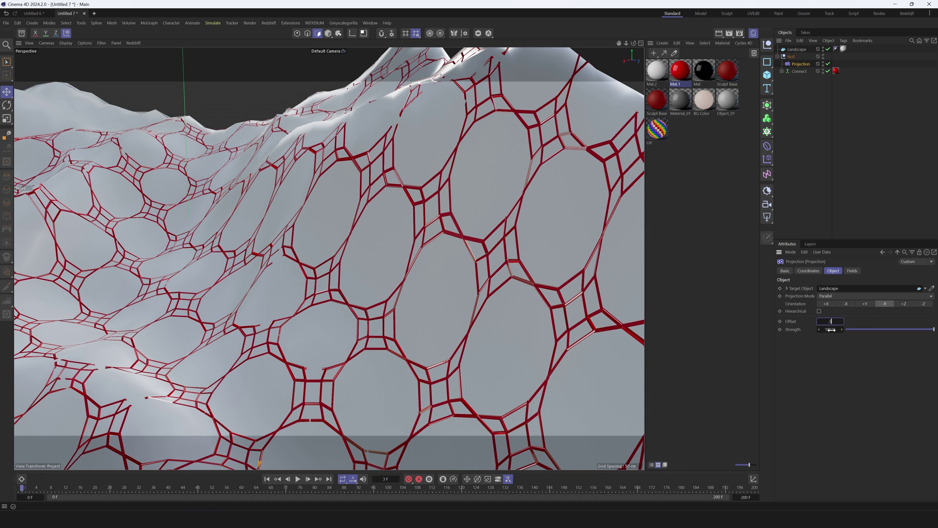
key("Return")
left_click(934, 82)
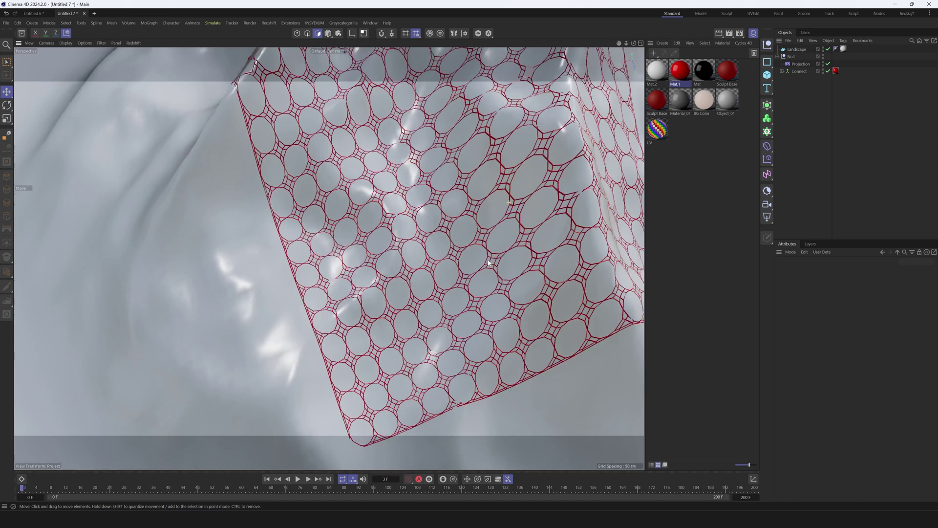
Step: Add a Flower spline with 57 petals on the XZ plane and place a copy of the Projection deformer under it
middle_click_drag(516, 206, 411, 235, "alt")
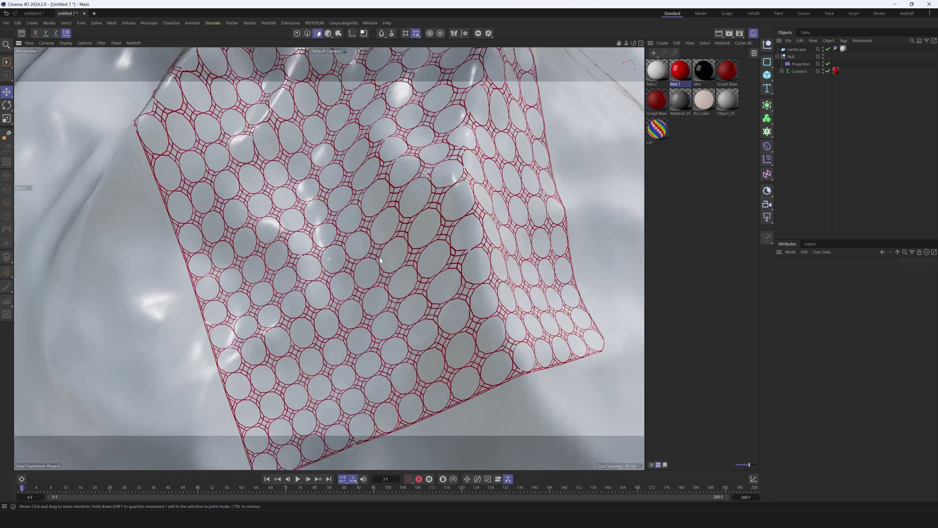
left_click_drag(411, 235, 436, 184, "alt")
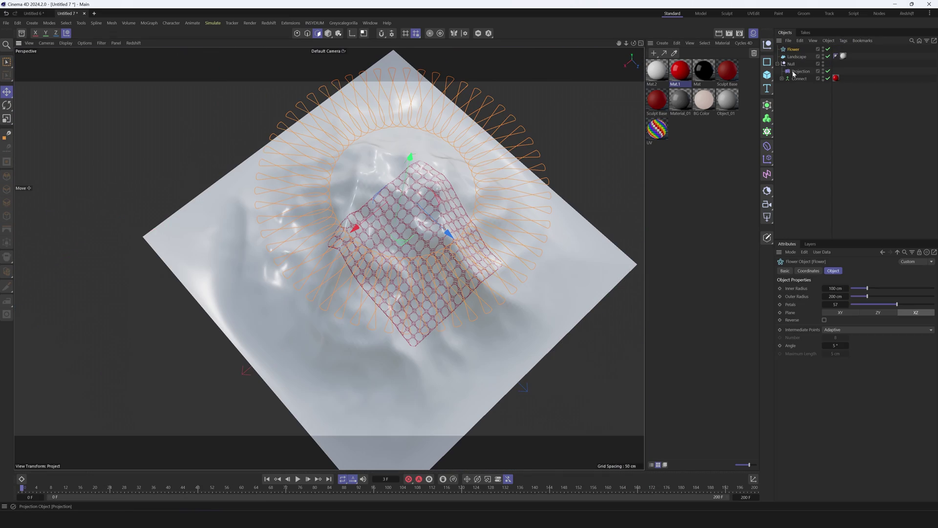
left_click_drag(797, 70, 793, 49, "ctrl")
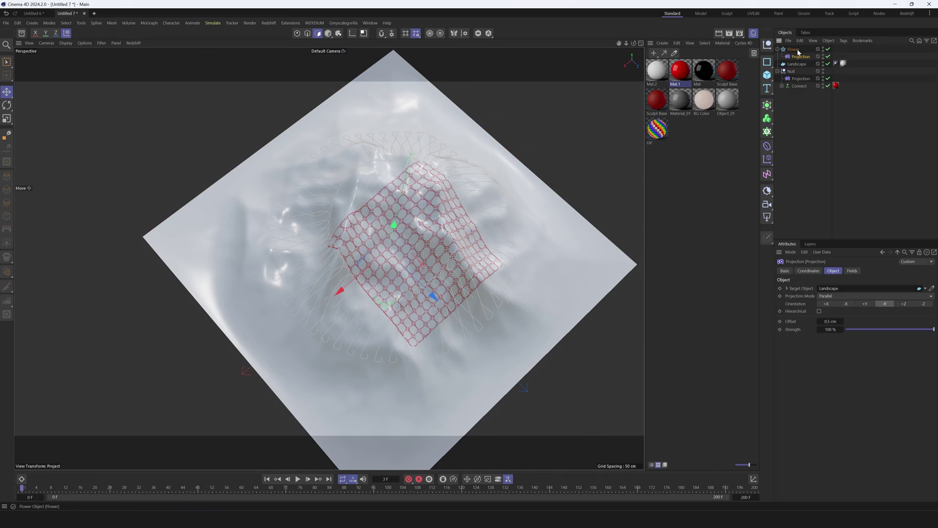
left_click_drag(403, 303, 403, 264, "alt")
right_click_drag(423, 326, 519, 321, "alt")
left_click_drag(520, 320, 541, 315, "alt")
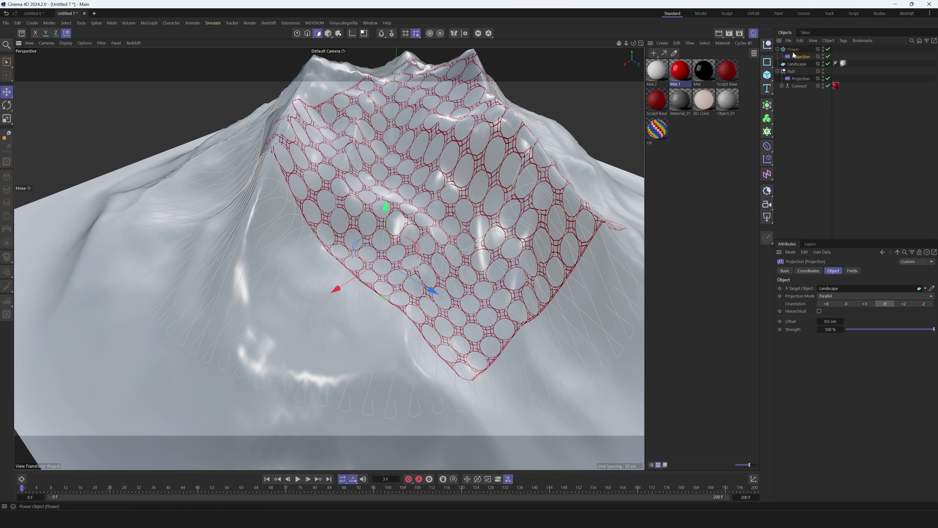
Step: Set the projected Flower spline's petal count to 23
left_click(793, 49)
scroll(364, 224, "down", 5)
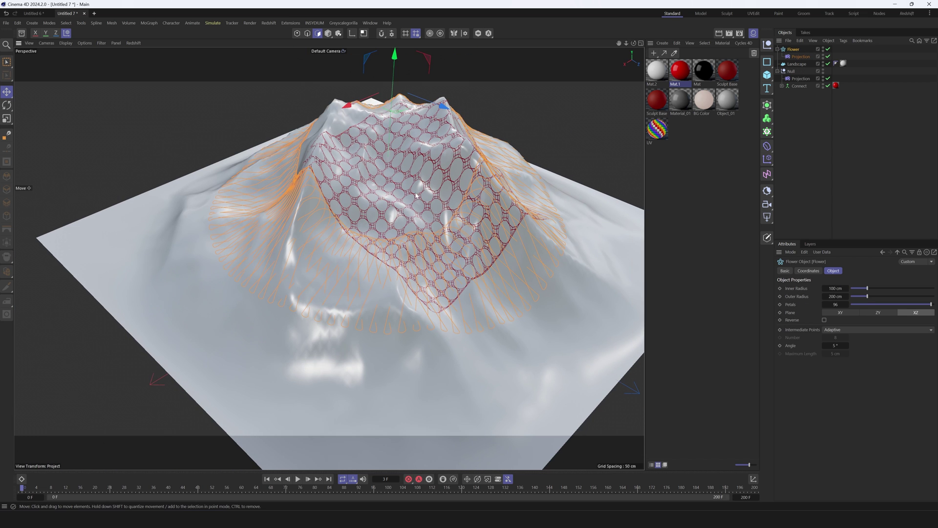
middle_click_drag(416, 195, 418, 271, "alt")
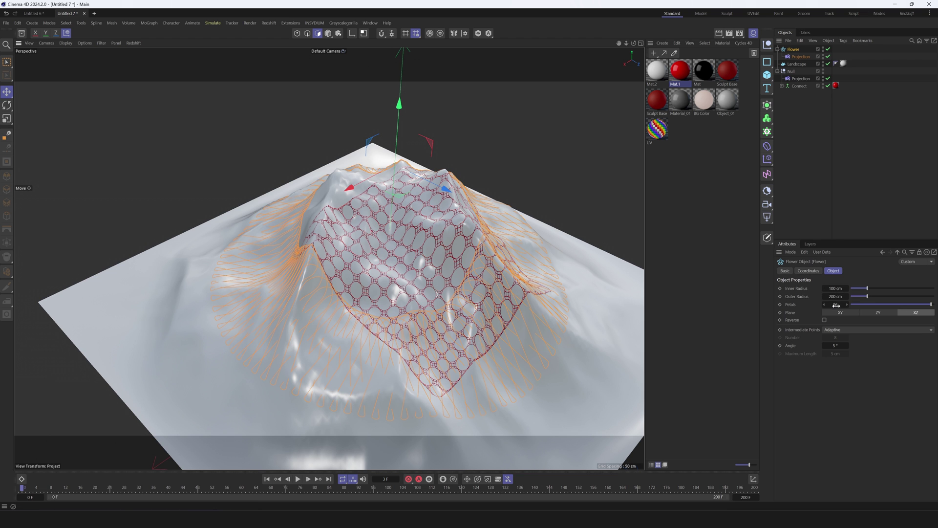
left_click_drag(837, 305, 821, 305)
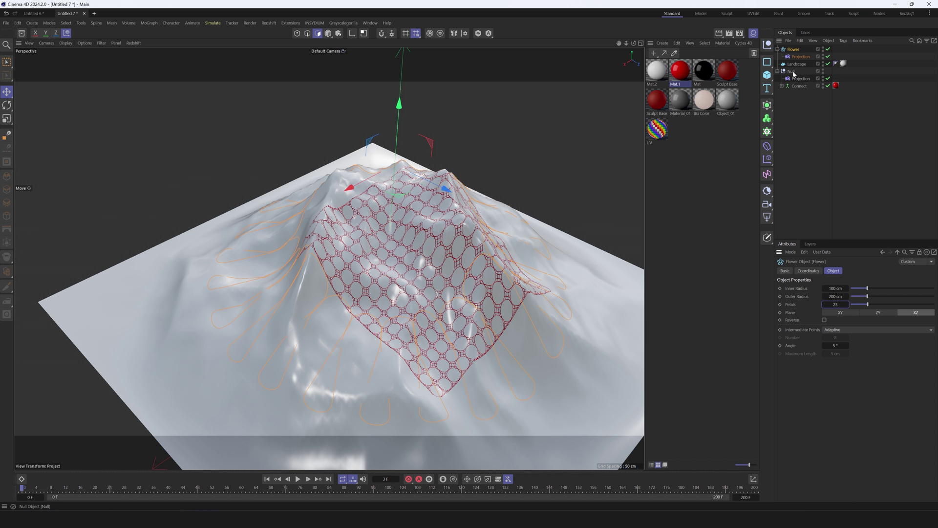
Step: Select the Connect object inside the null
left_click(798, 86)
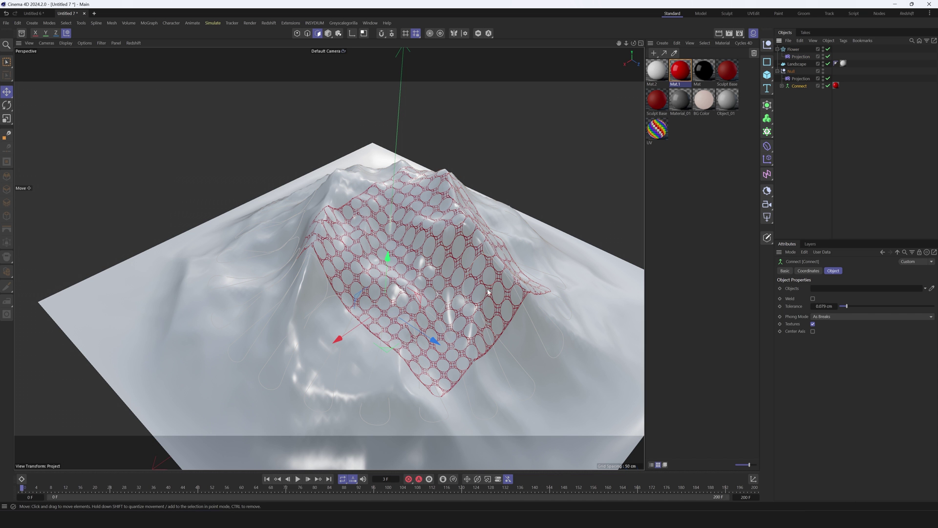